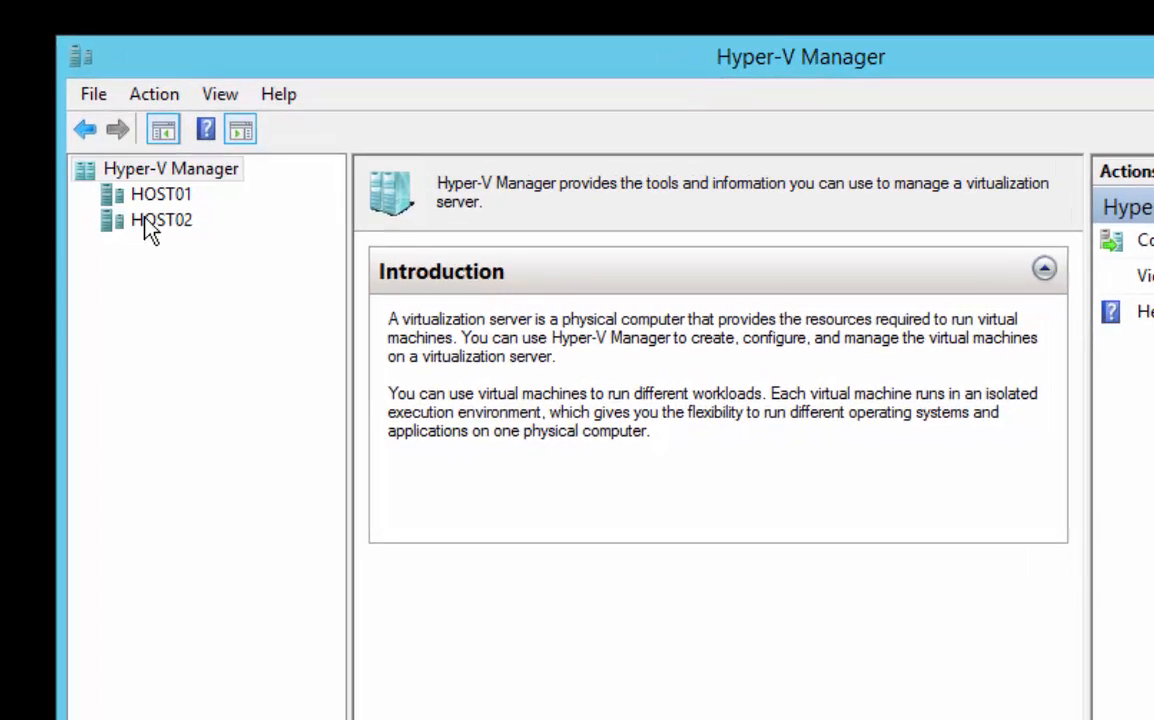
List the virtual machines on HOST02, and in File Explorer look through the folders on the VMs (D:) drive
{"action": "left_click", "coordinate": [150, 221]}
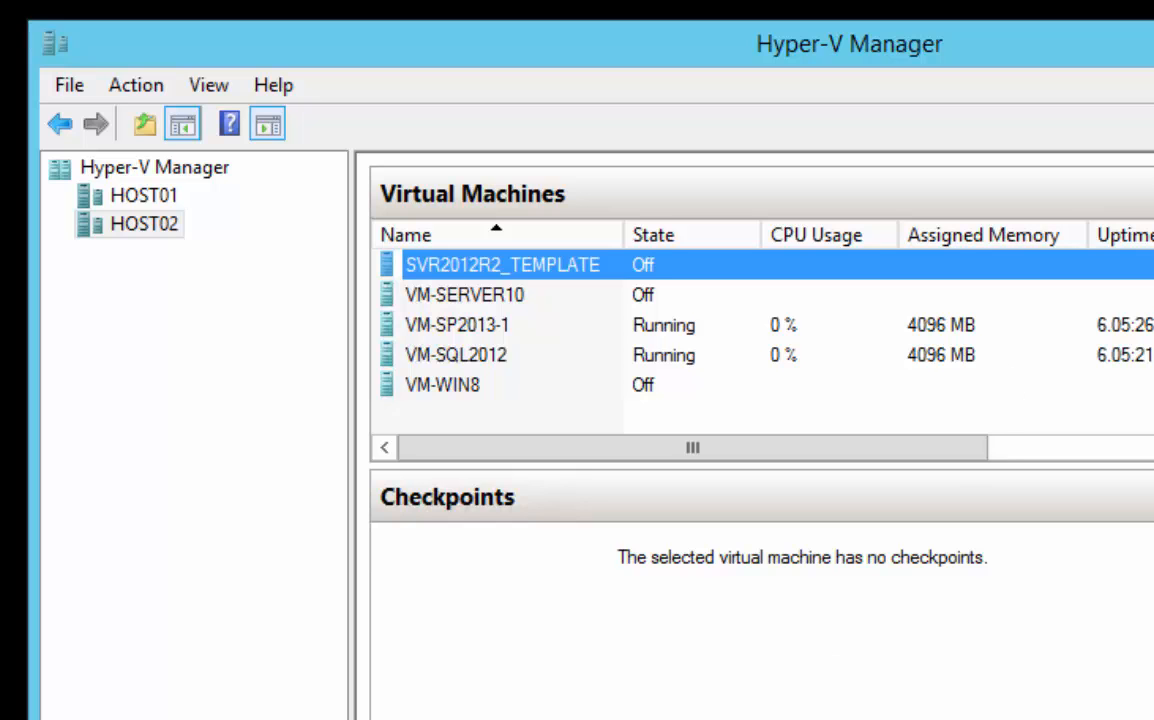
{"action": "left_click", "coordinate": [650, 716]}
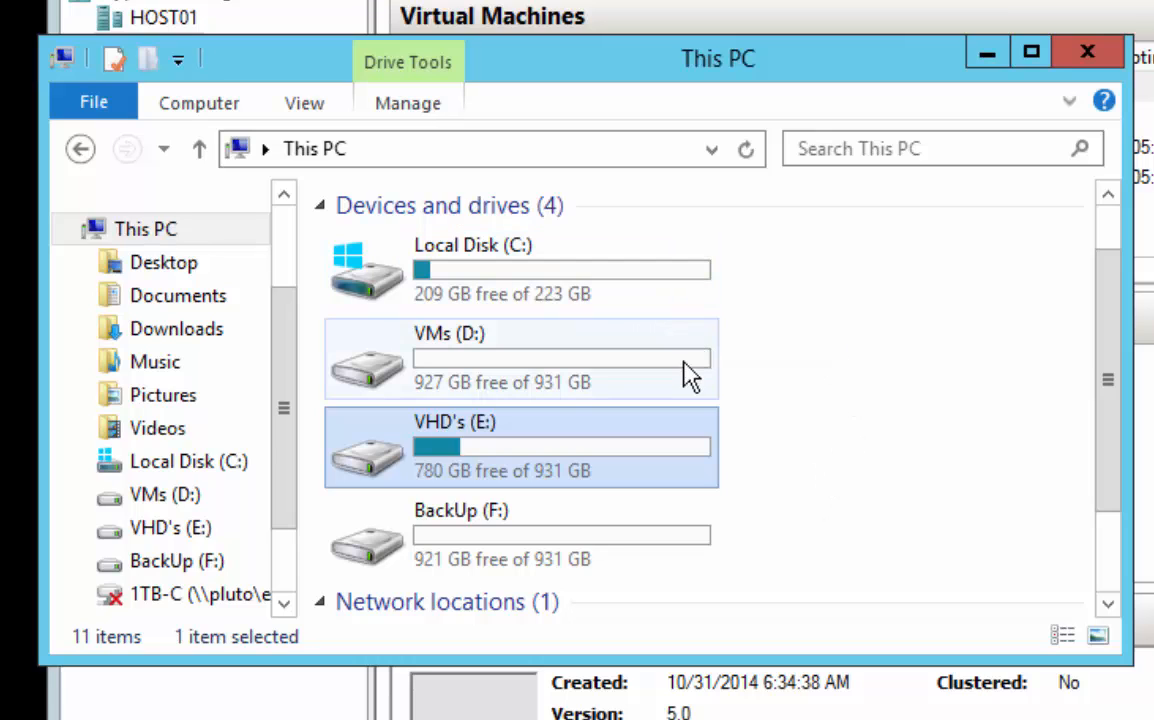
{"action": "mouse_move", "coordinate": [685, 380]}
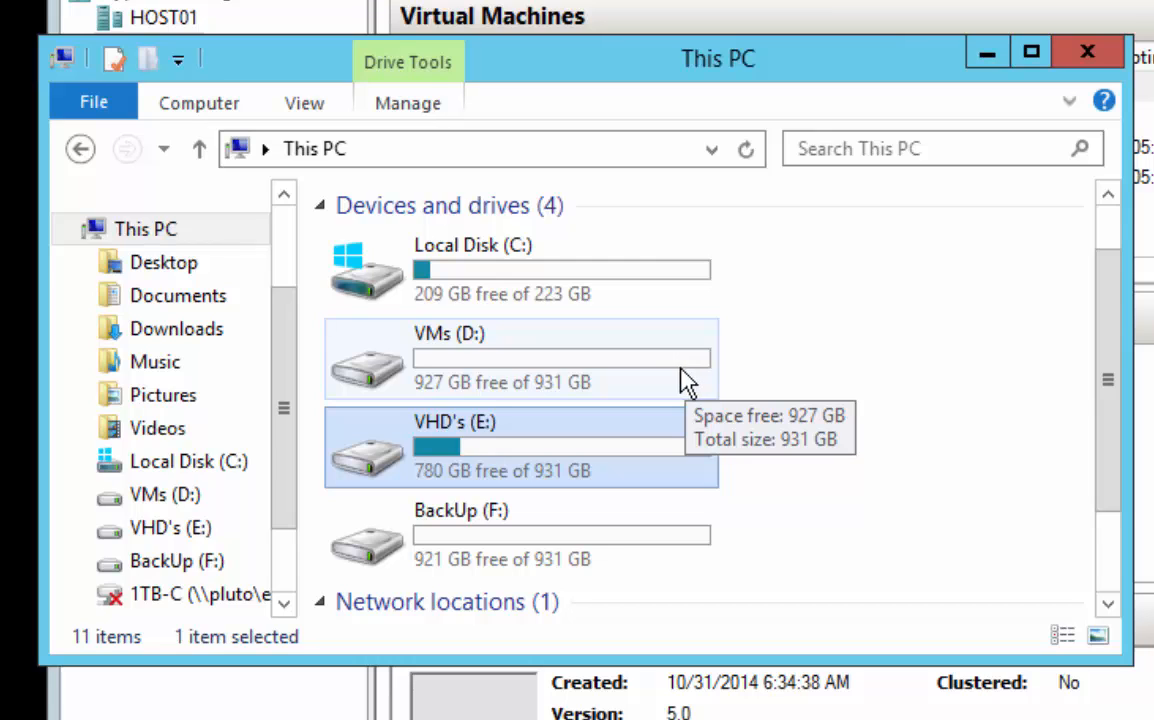
{"action": "mouse_move", "coordinate": [672, 466]}
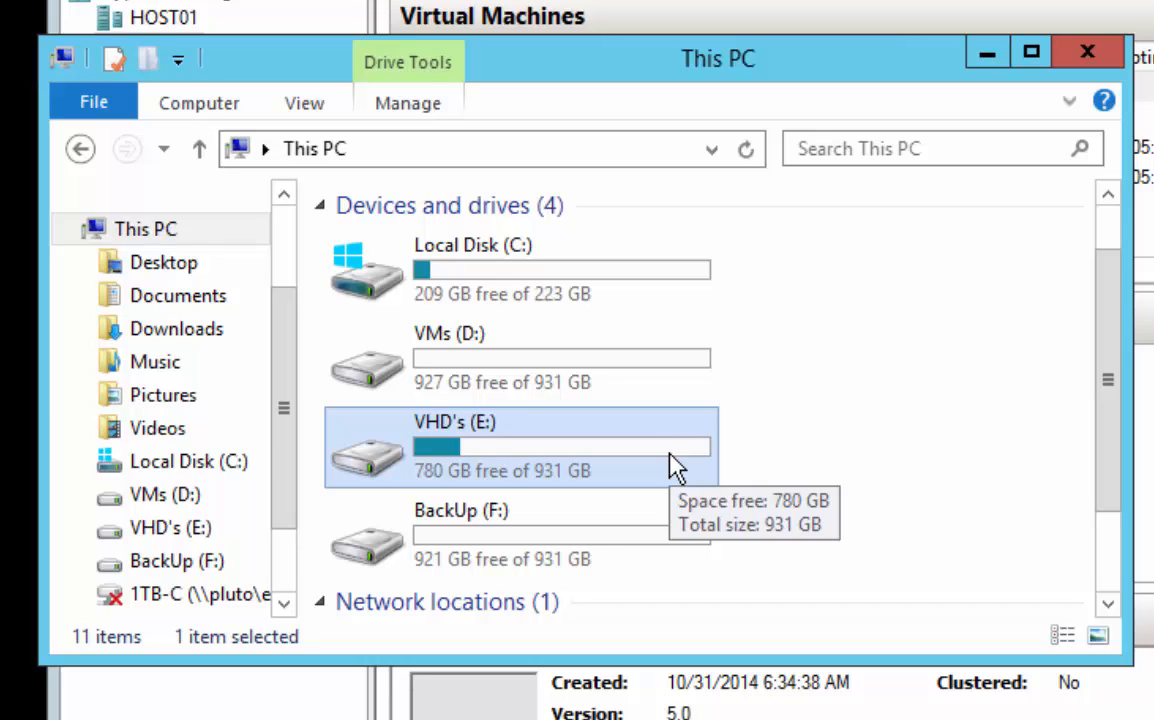
{"action": "mouse_move", "coordinate": [626, 544]}
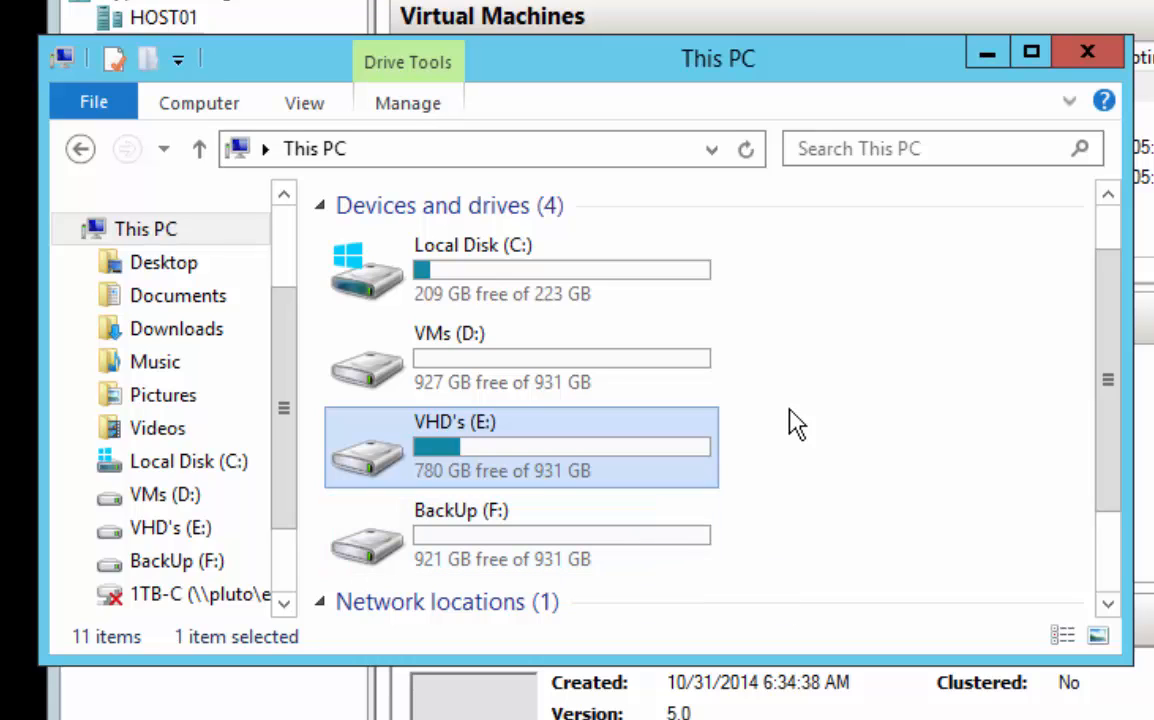
{"action": "mouse_move", "coordinate": [370, 478]}
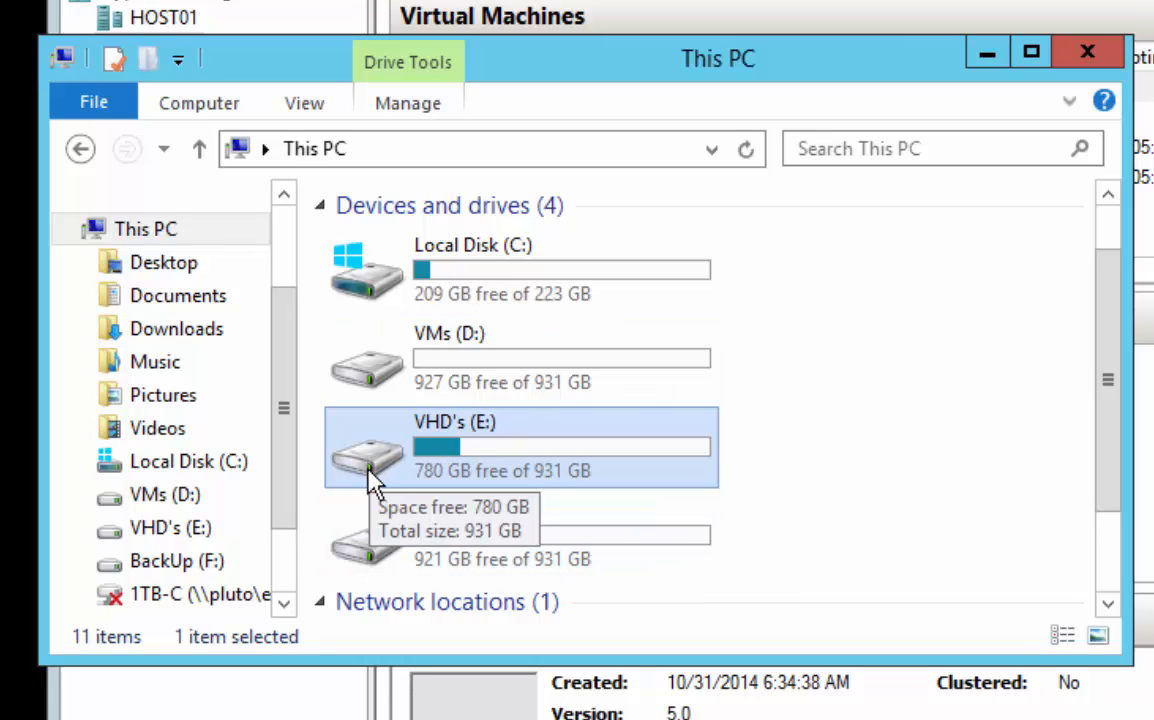
{"action": "double_click", "coordinate": [377, 390]}
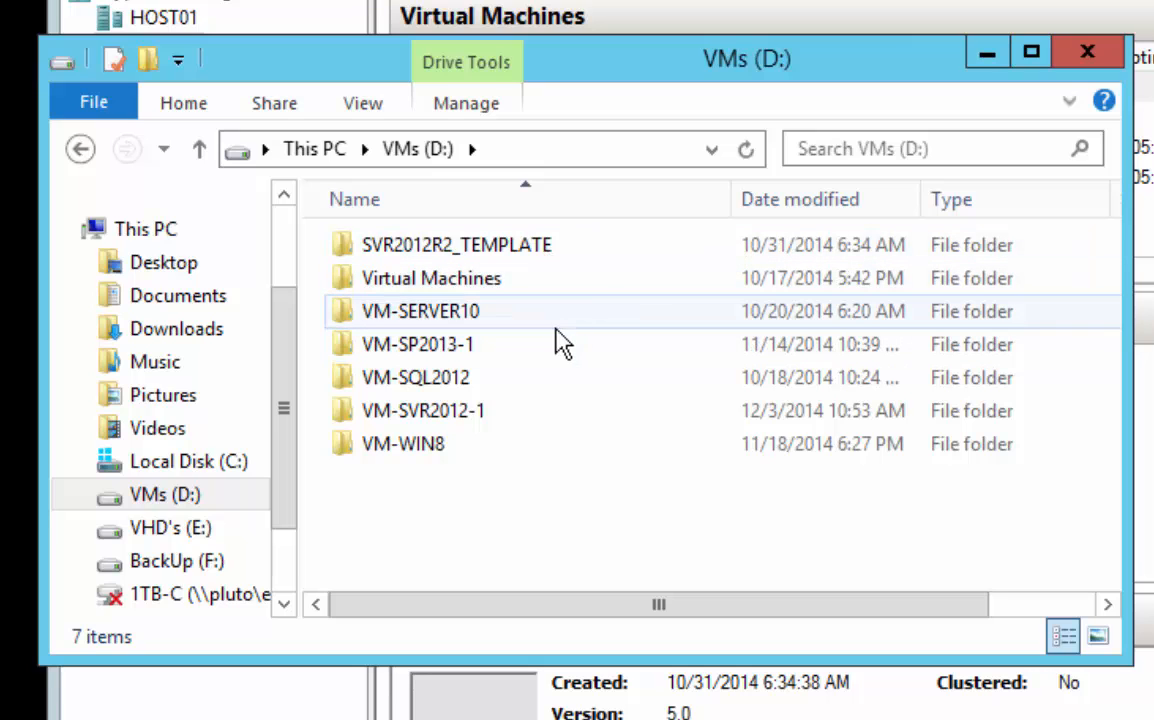
Examine the folders on the VHD's (E:) drive, including the disk images inside SPARE HDs
{"action": "left_click", "coordinate": [318, 150]}
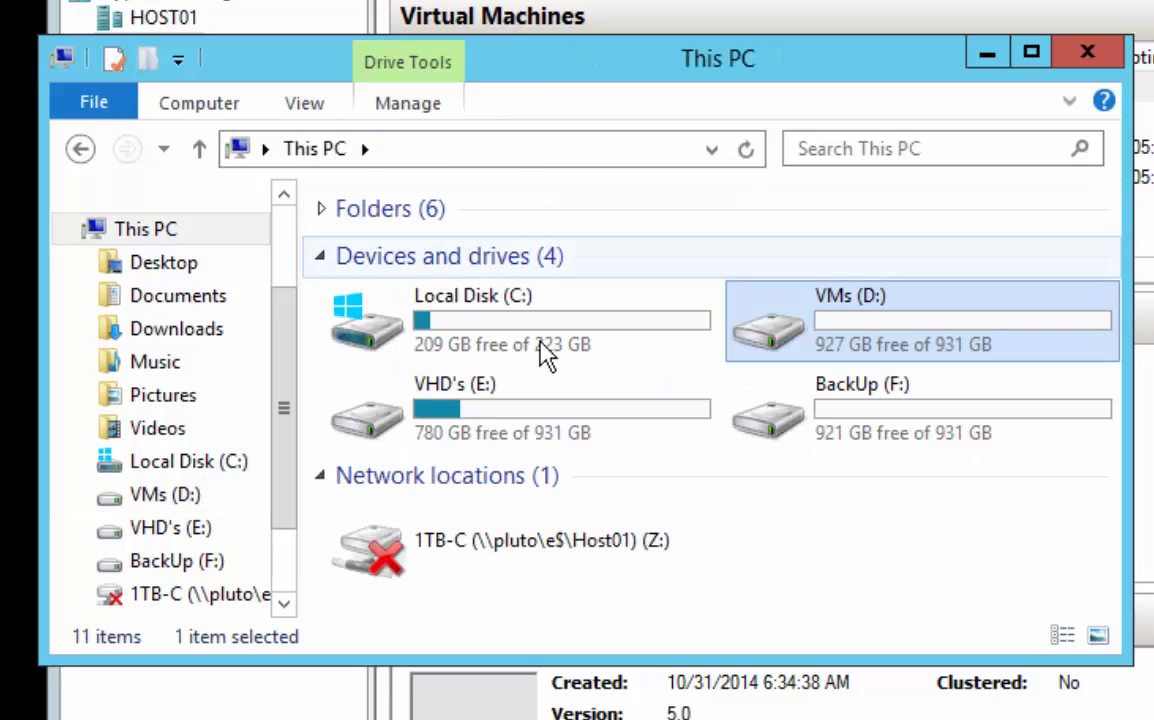
{"action": "left_click", "coordinate": [390, 424]}
{"action": "double_click", "coordinate": [390, 424]}
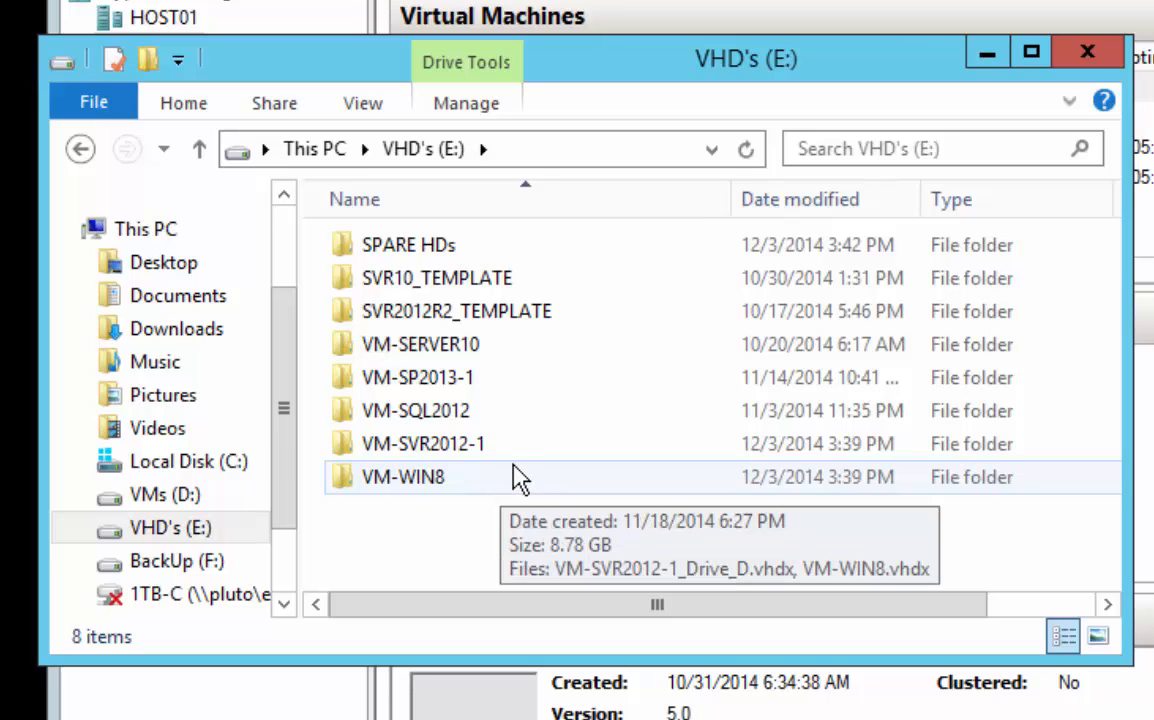
{"action": "left_click", "coordinate": [457, 318]}
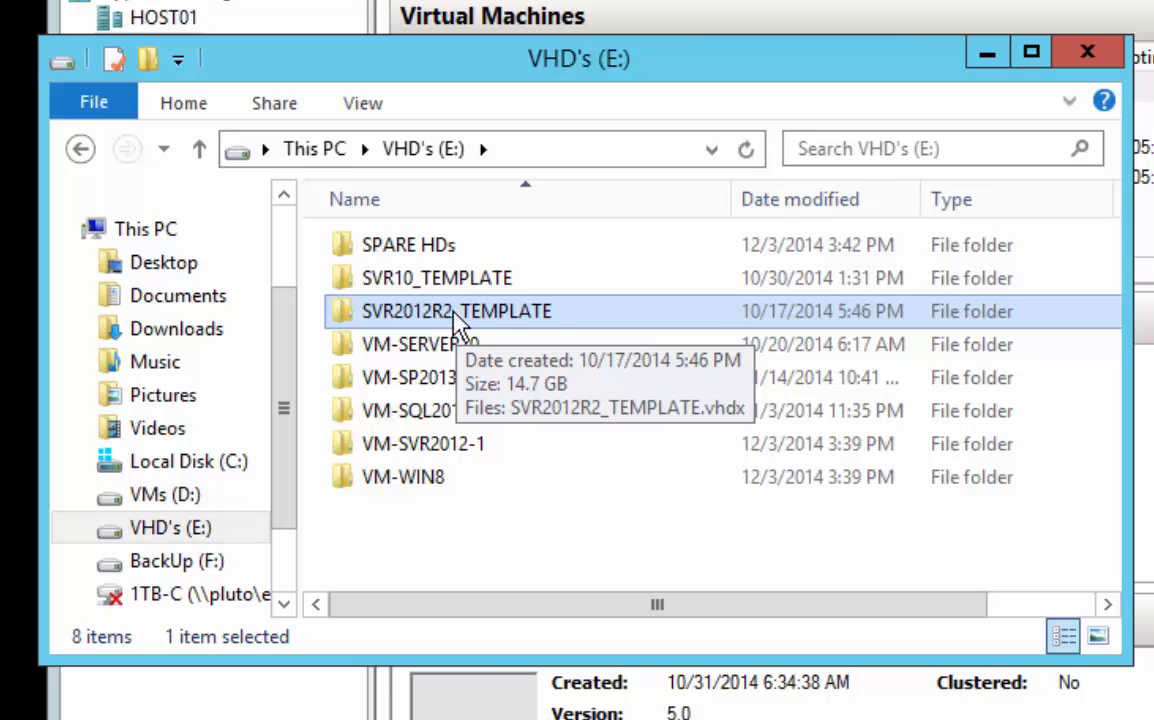
{"action": "left_click", "coordinate": [347, 252]}
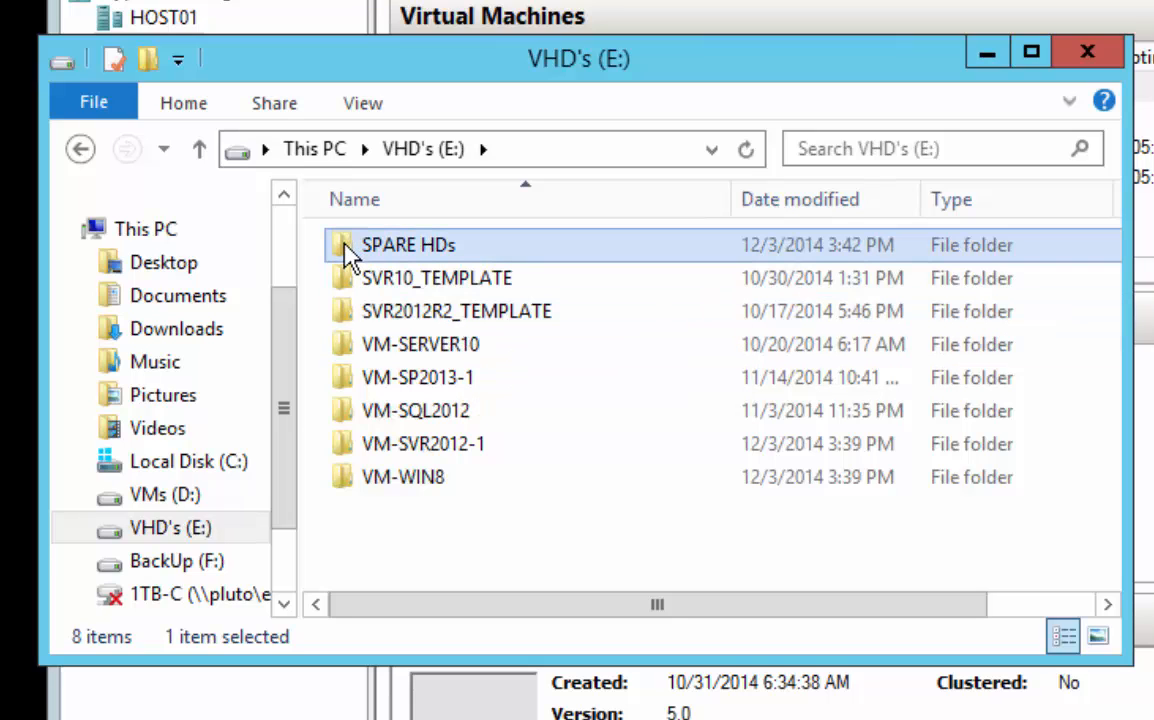
{"action": "double_click", "coordinate": [347, 252]}
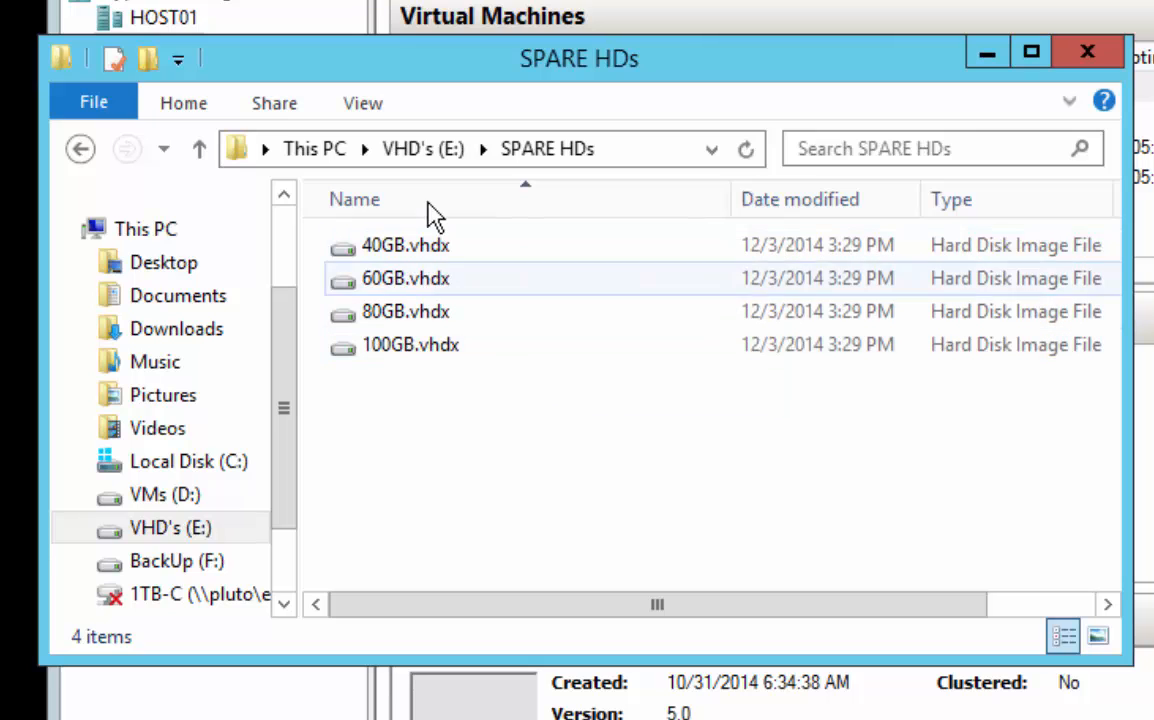
{"action": "left_click", "coordinate": [83, 152]}
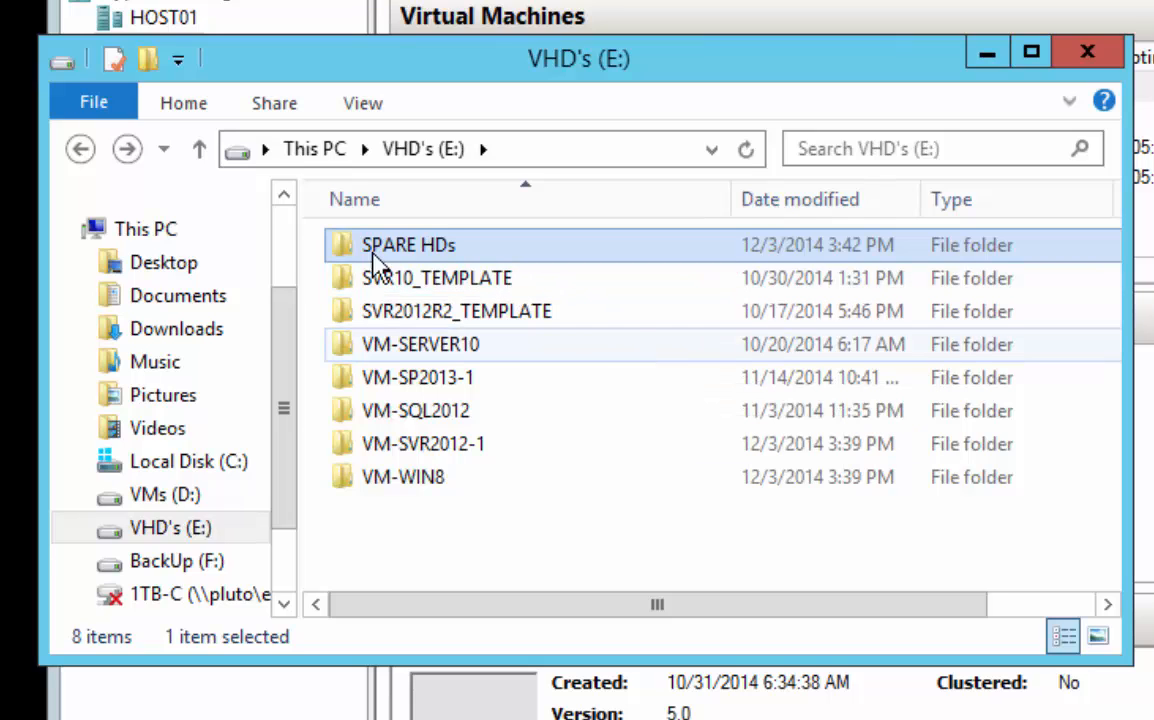
Copy SVR2012R2_TEMPLATE.vhdx from the SVR2012R2_TEMPLATE folder on the VHD's (E:) drive
{"action": "double_click", "coordinate": [412, 314]}
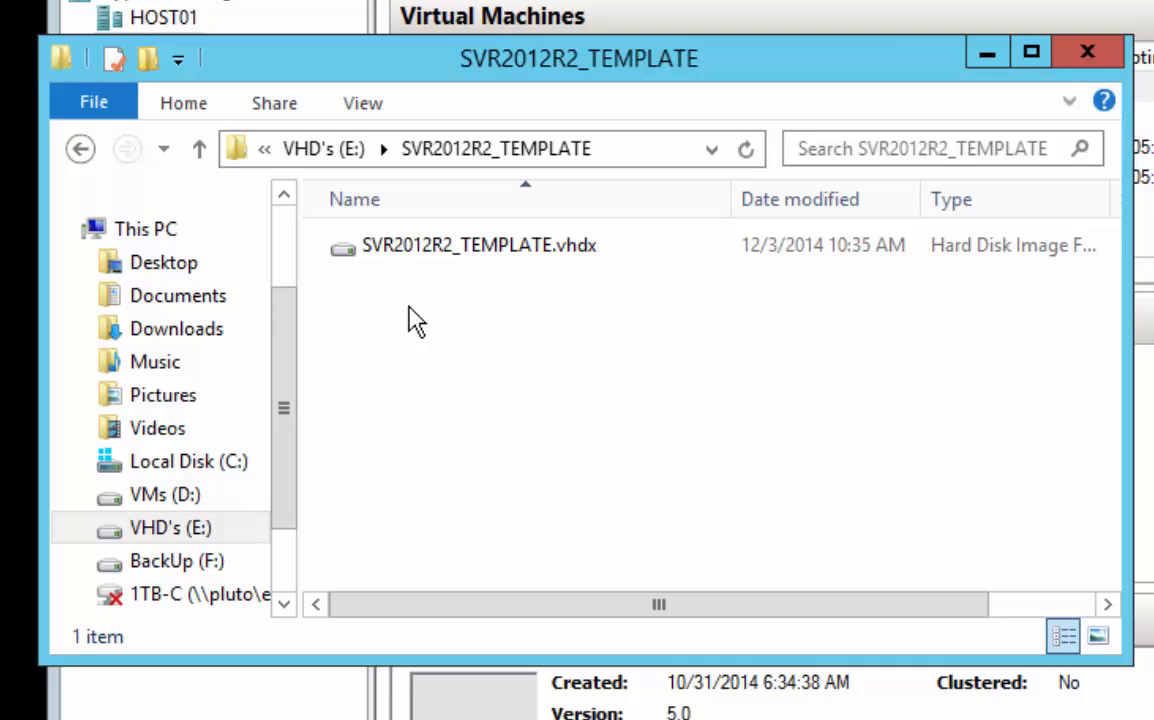
{"action": "left_click", "coordinate": [385, 252]}
{"action": "right_click", "coordinate": [383, 248]}
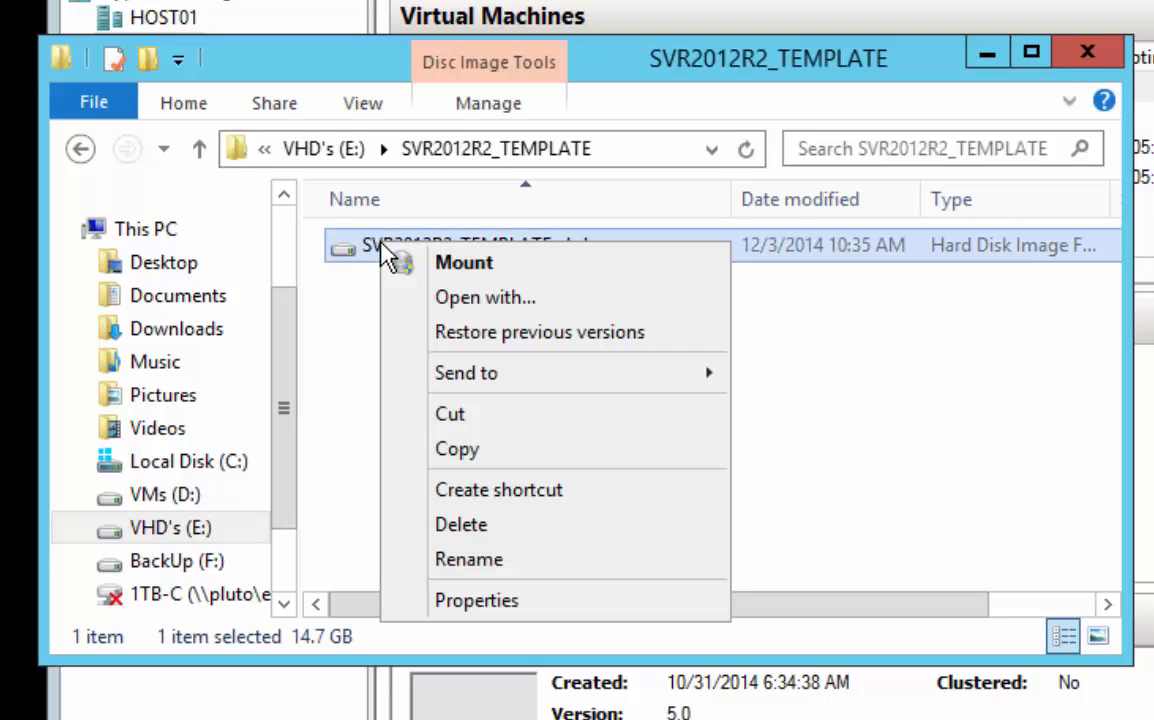
{"action": "left_click", "coordinate": [478, 464]}
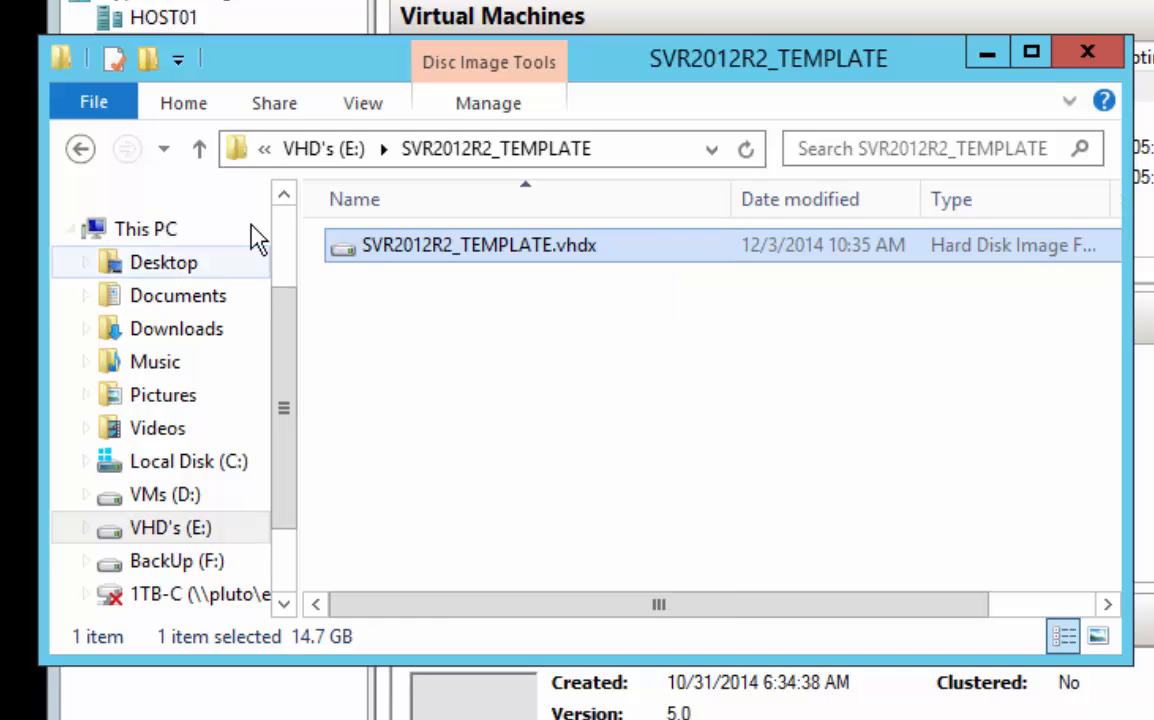
Paste the copied template disk into the VM-SVR2012-1 folder on the VHD's (E:) drive
{"action": "left_click", "coordinate": [330, 152]}
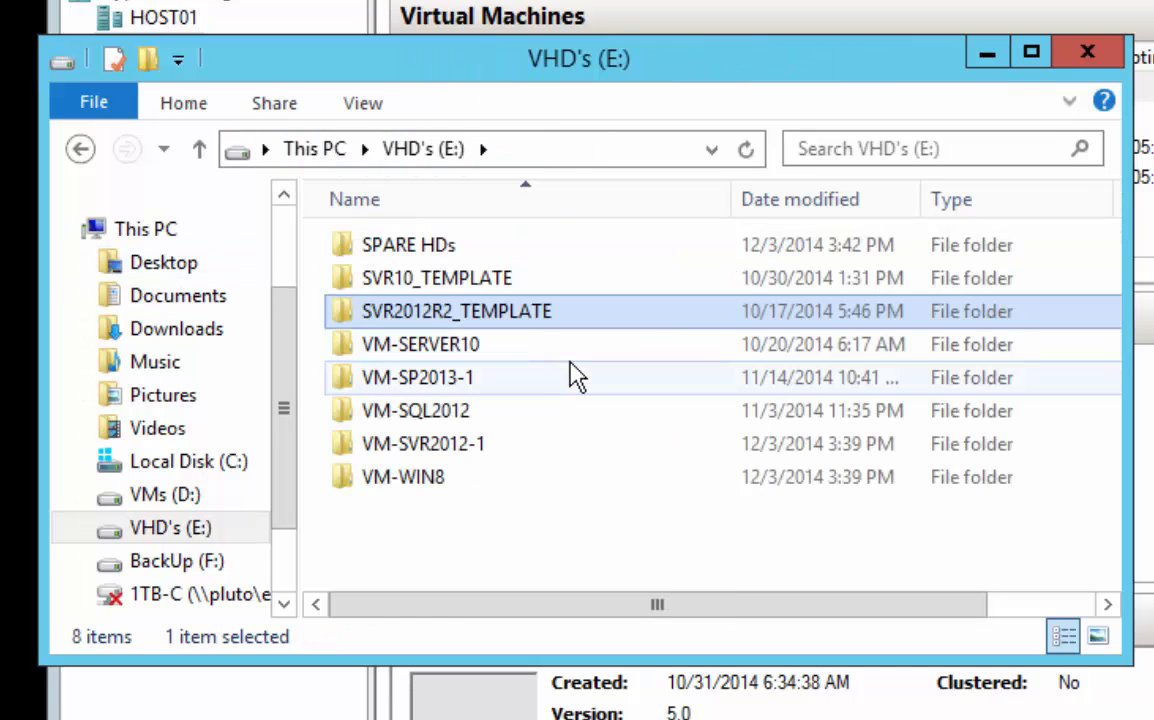
{"action": "left_click", "coordinate": [450, 450]}
{"action": "double_click", "coordinate": [450, 452]}
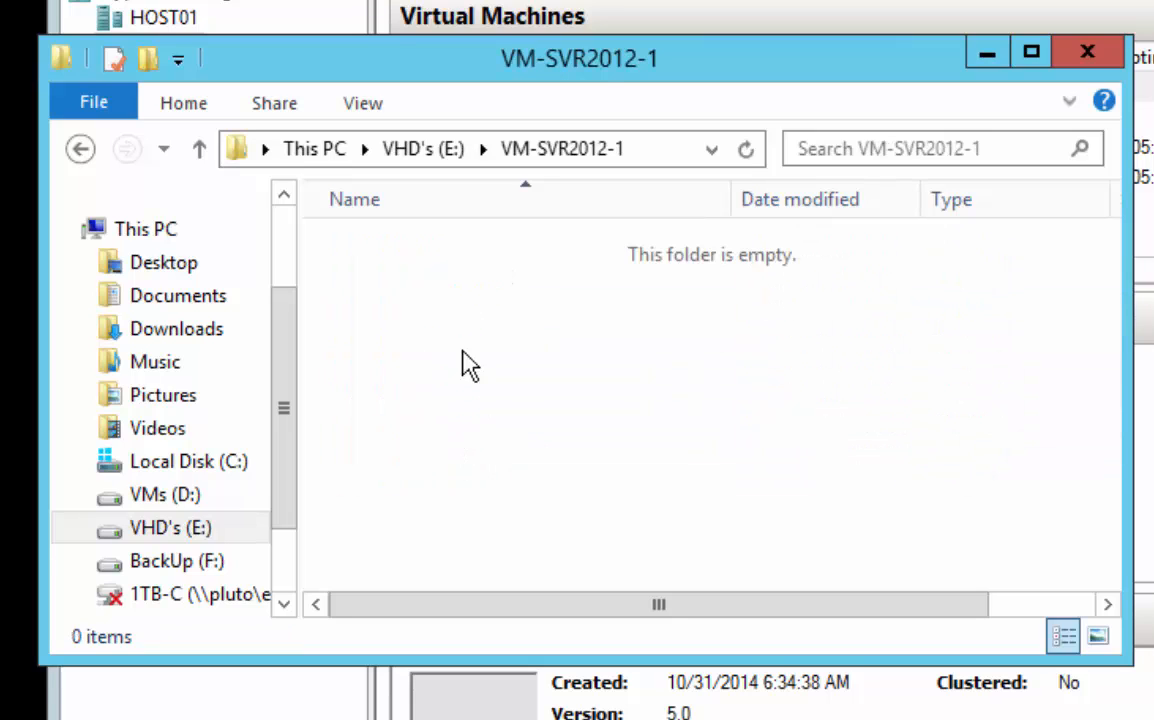
{"action": "right_click", "coordinate": [465, 400]}
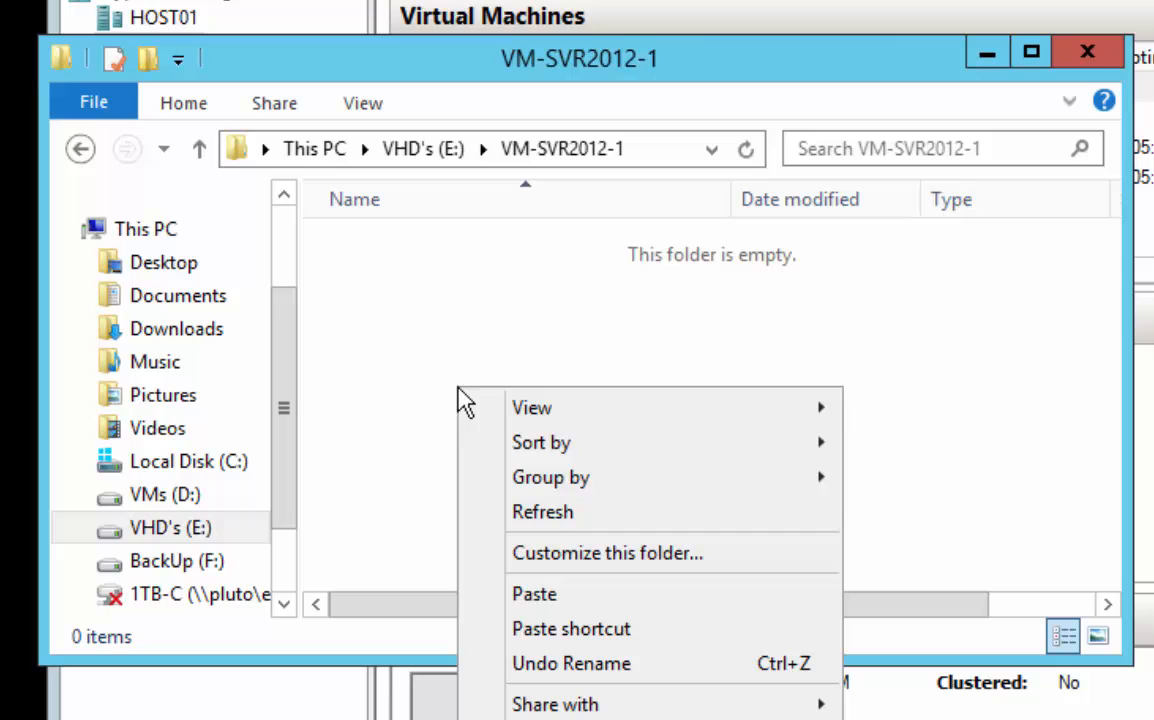
{"action": "left_click", "coordinate": [550, 606]}
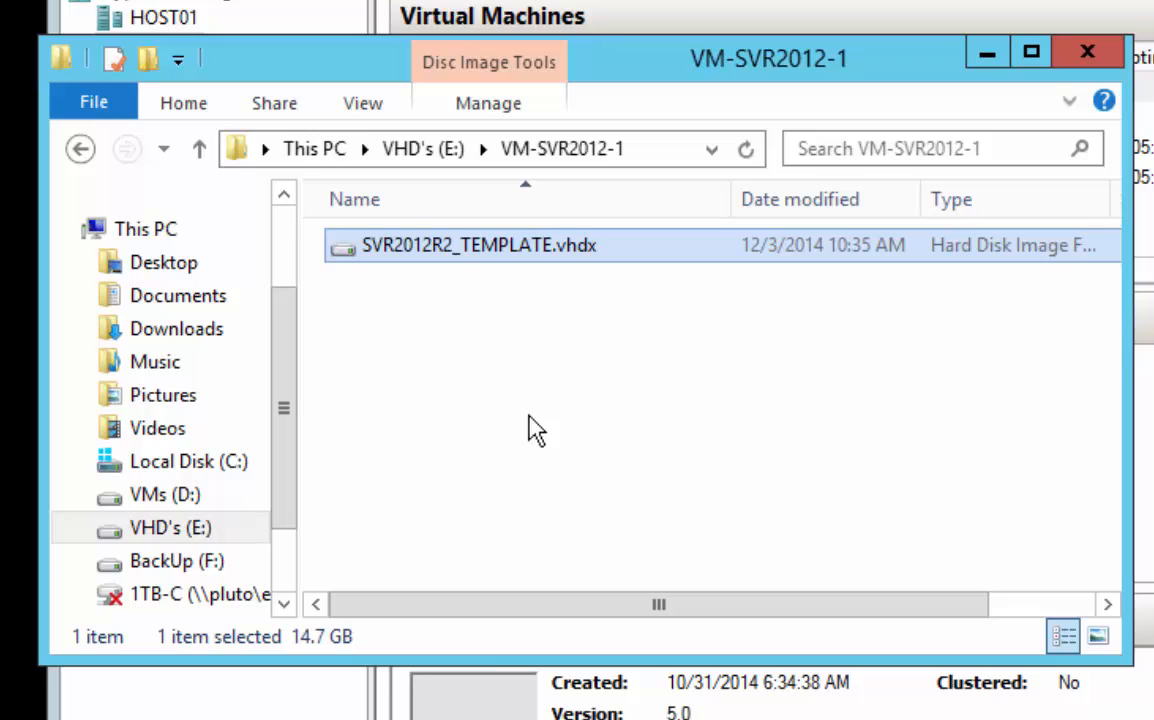
Rename the pasted template disk image as VM-SVR2012-1.vhdx
{"action": "left_click", "coordinate": [553, 268]}
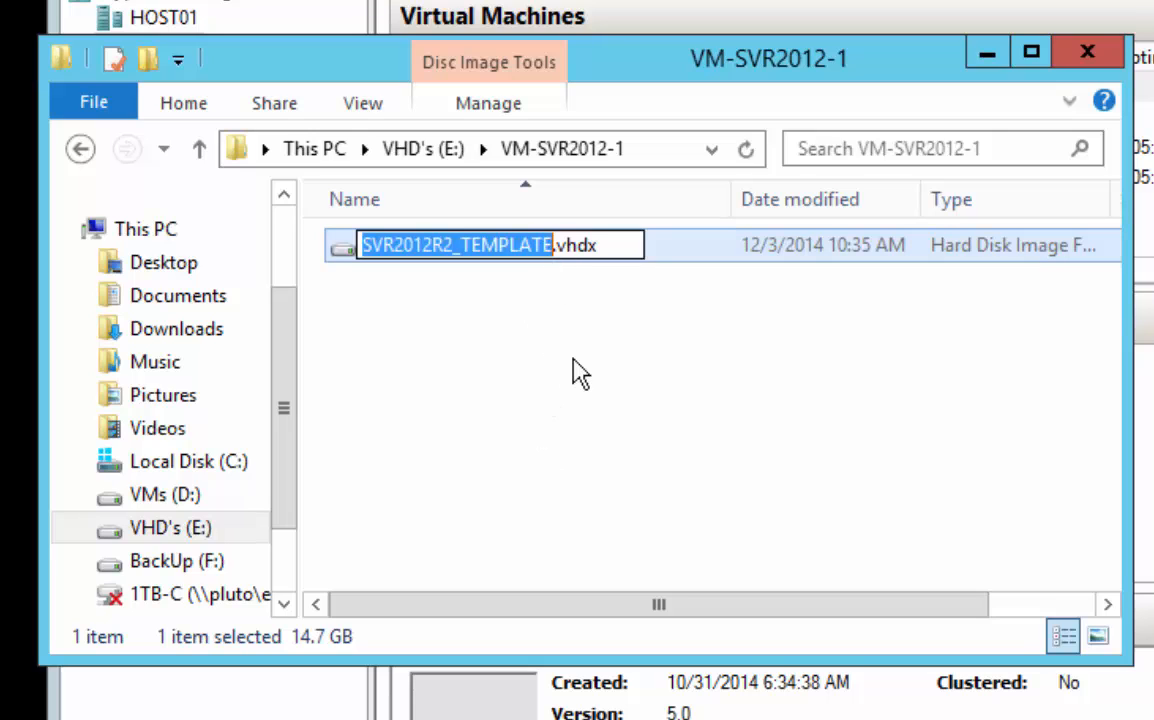
{"action": "type", "text": "VM-SVR2012-1"}
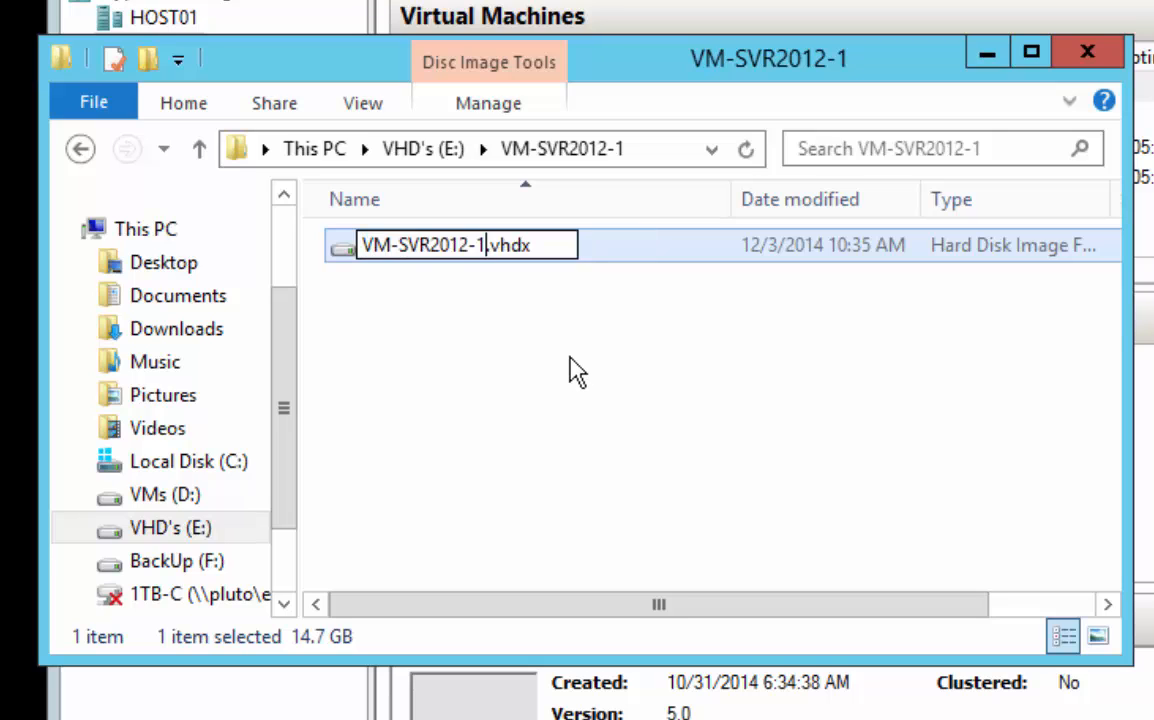
{"action": "key", "text": "Return"}
{"action": "left_click", "coordinate": [577, 372]}
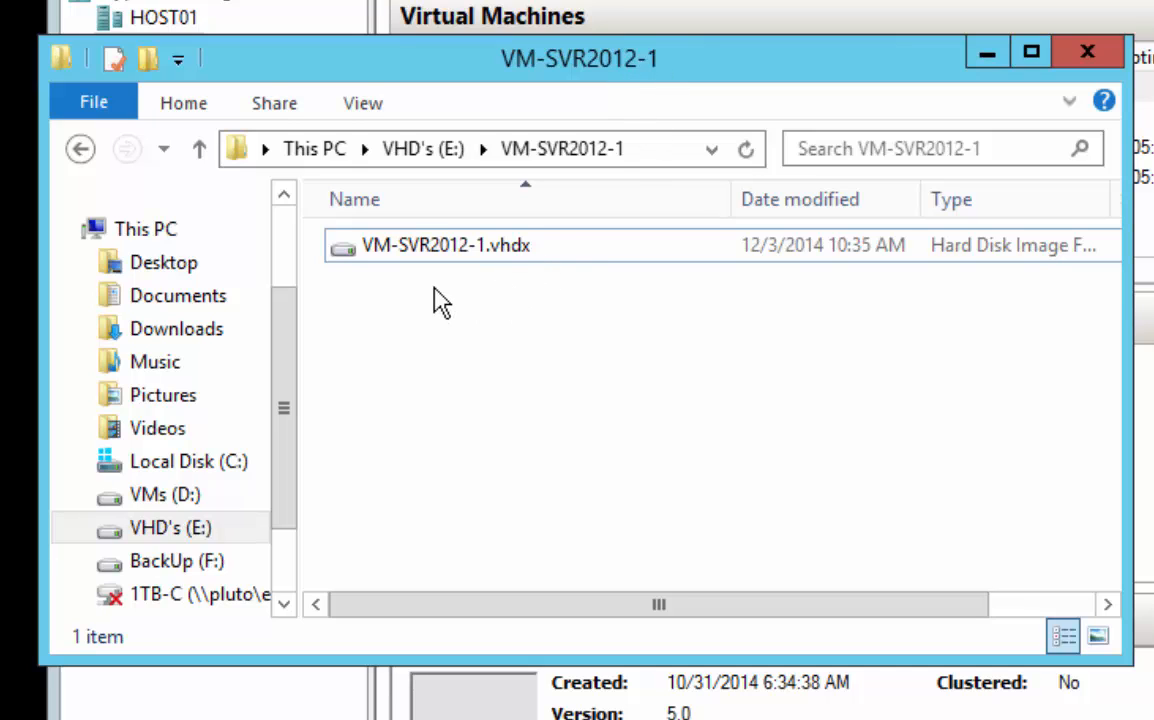
Copy the 40GB.vhdx disk image from the SPARE HDs folder on the VHD's (E:) drive
{"action": "left_click", "coordinate": [316, 153]}
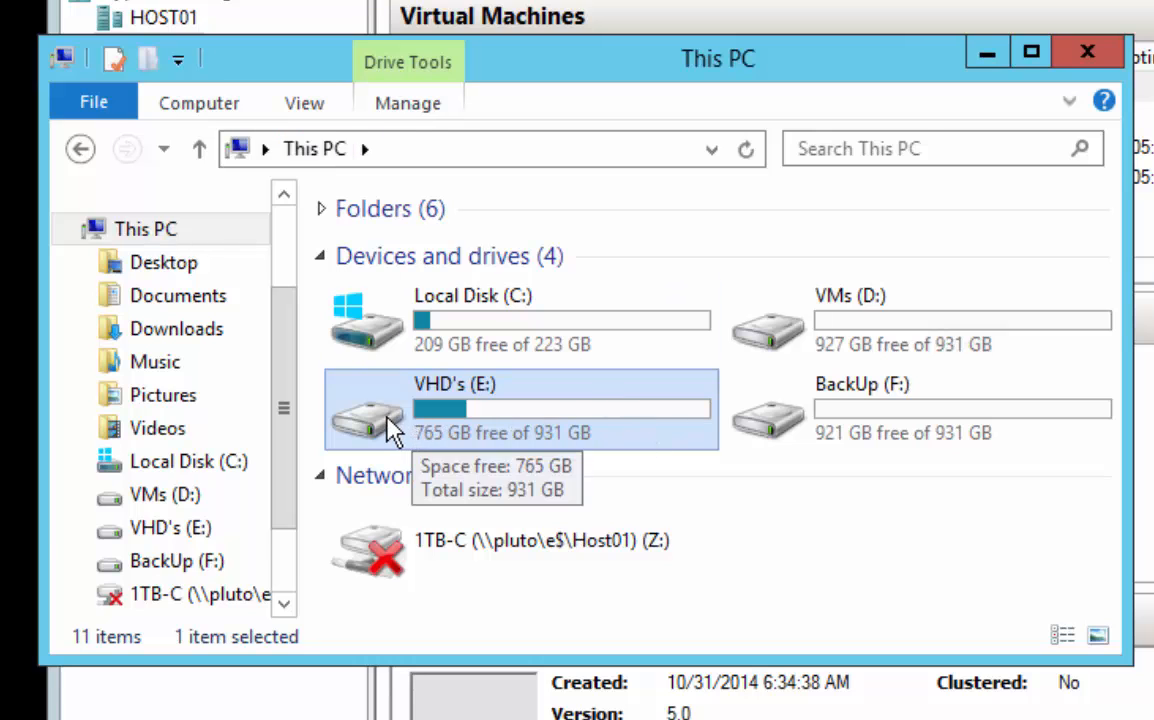
{"action": "double_click", "coordinate": [430, 424]}
{"action": "double_click", "coordinate": [391, 253]}
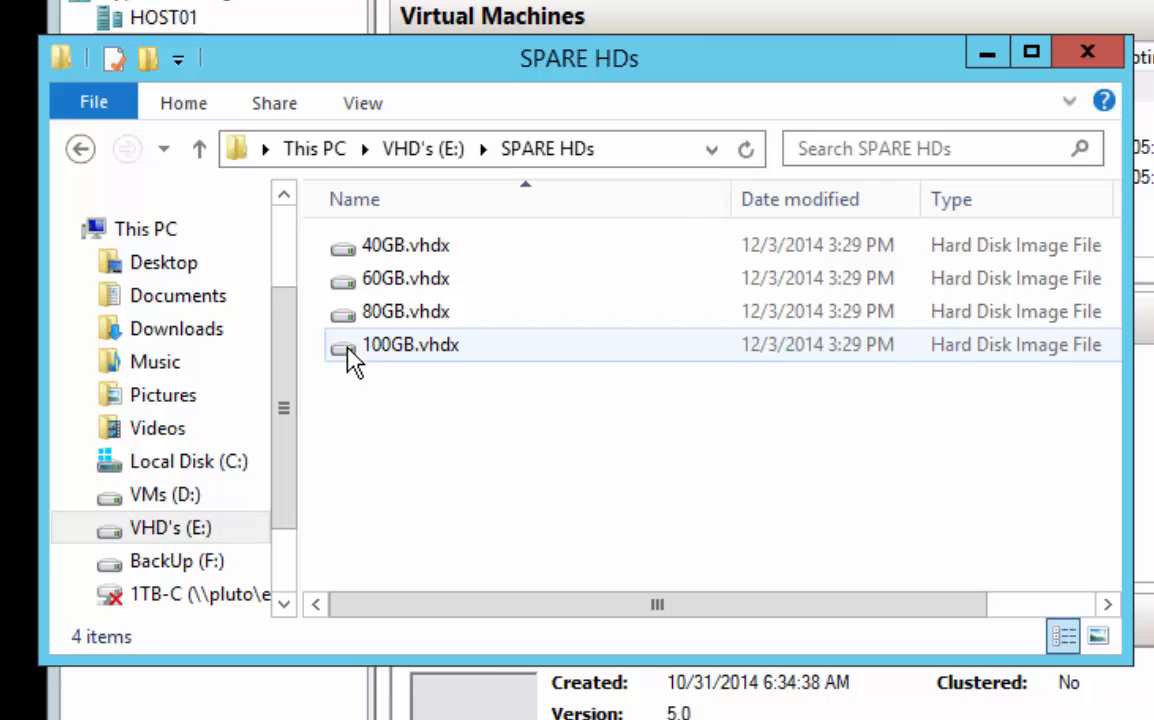
{"action": "left_click", "coordinate": [340, 250]}
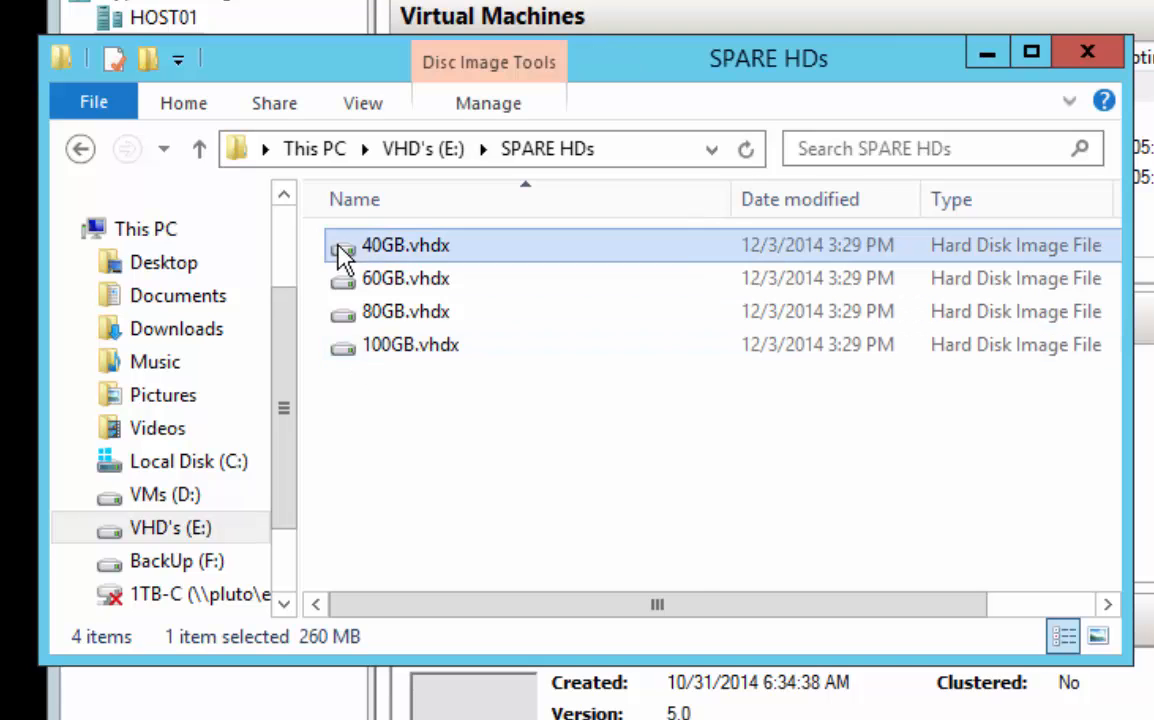
{"action": "right_click", "coordinate": [342, 250]}
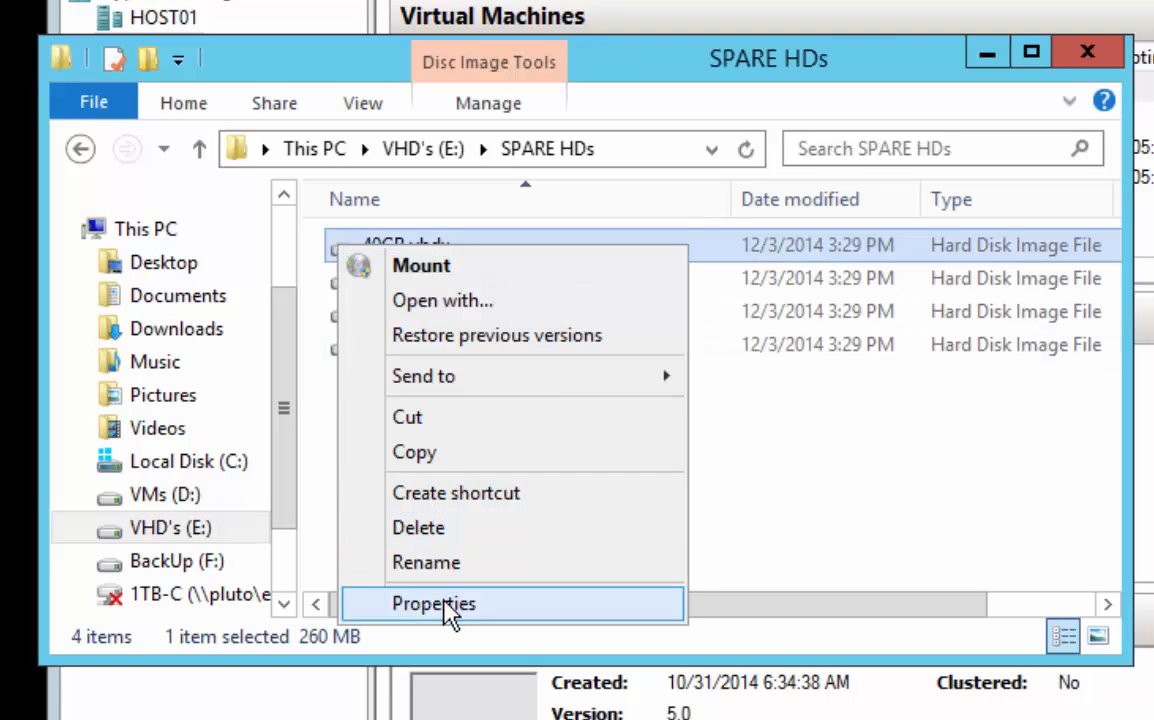
{"action": "left_click", "coordinate": [417, 455]}
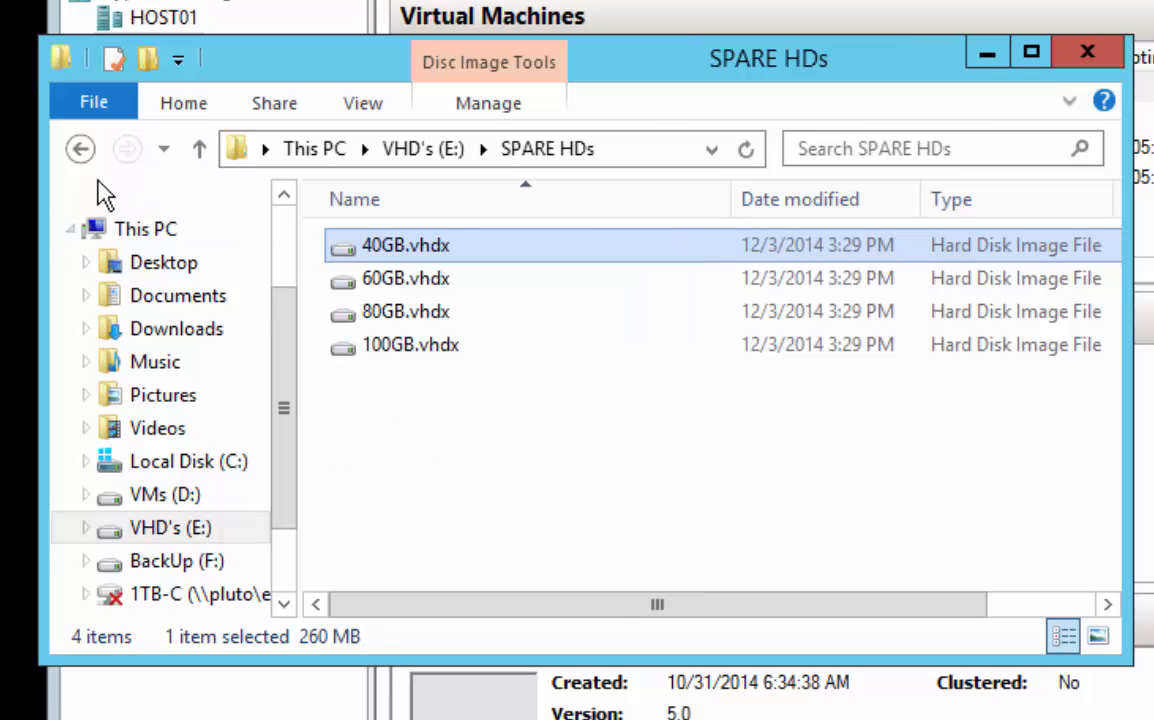
Paste the copied 40 GB spare disk into the VM-SVR2012-1 folder on the VHD's (E:) drive
{"action": "left_click", "coordinate": [80, 148]}
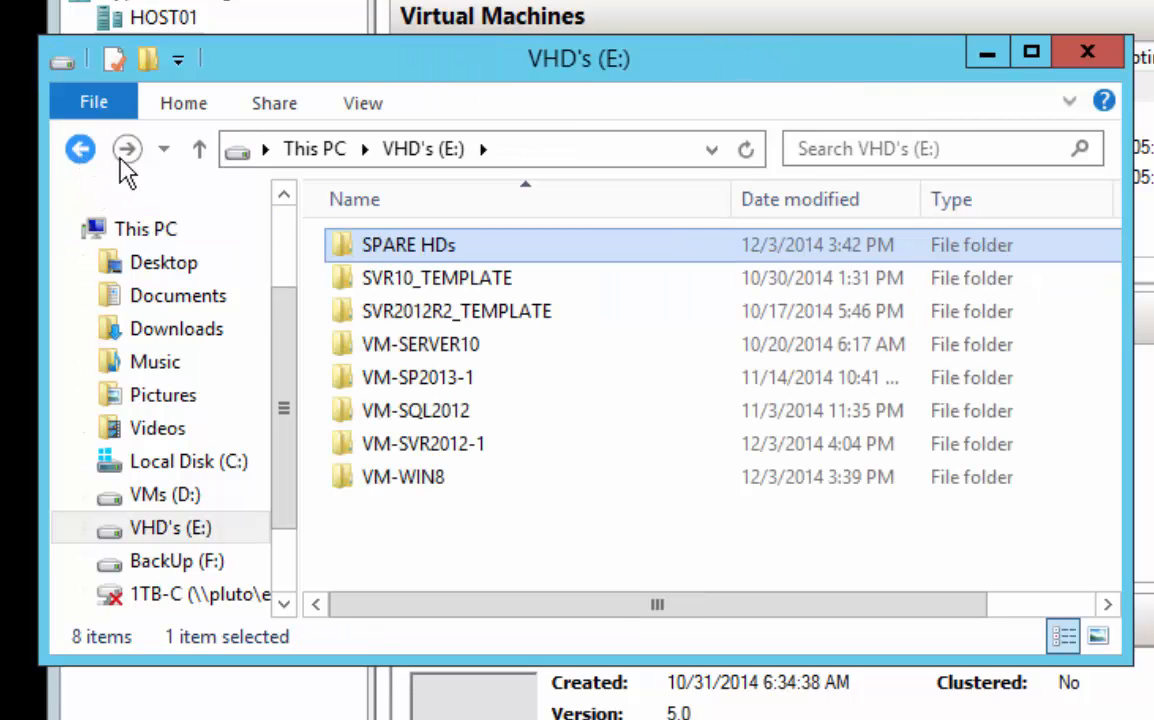
{"action": "double_click", "coordinate": [441, 450]}
{"action": "right_click", "coordinate": [408, 348]}
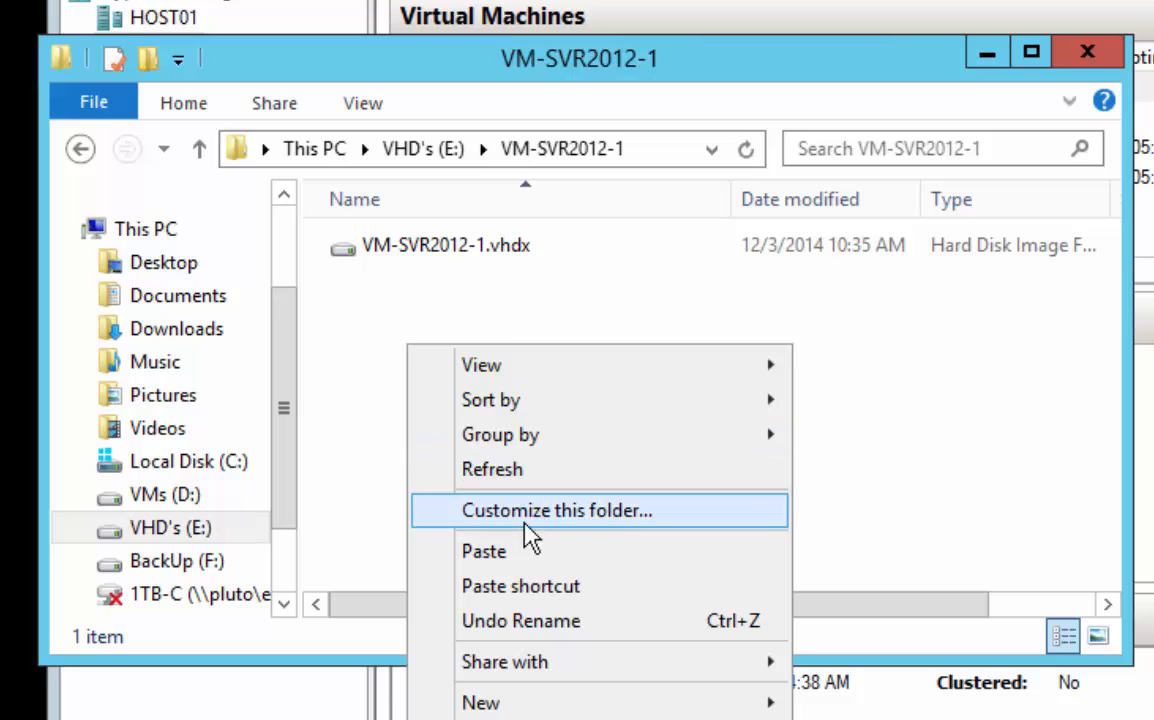
{"action": "left_click", "coordinate": [502, 553]}
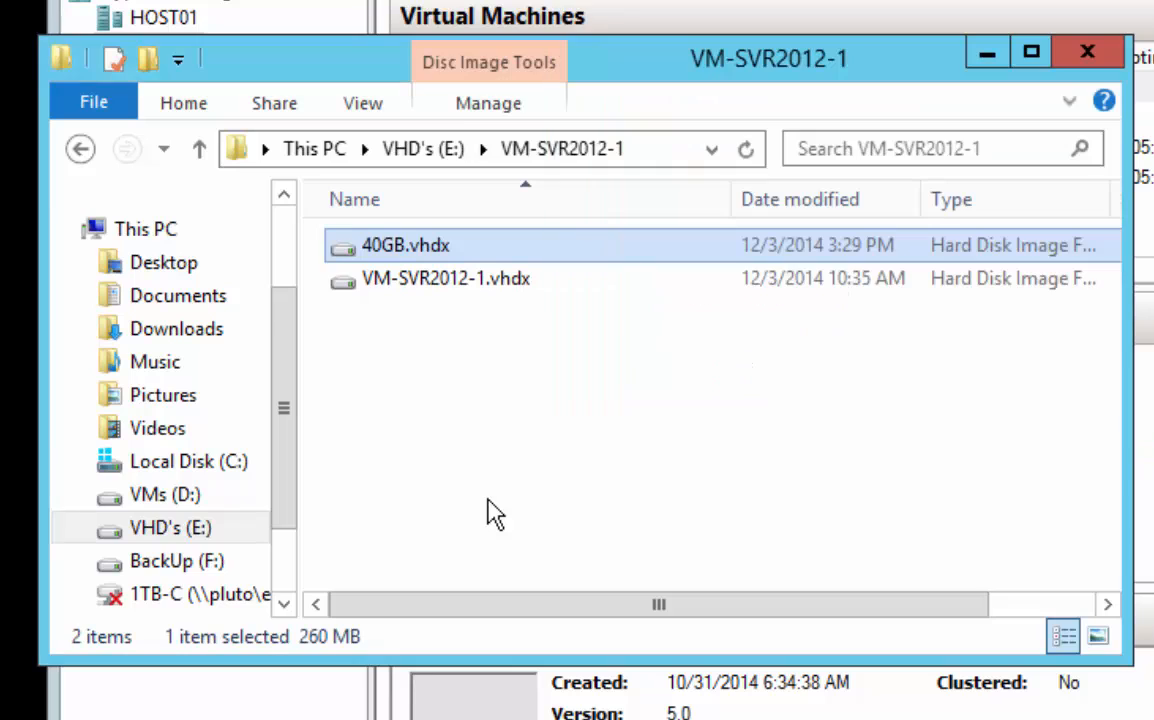
Rename 40GB.vhdx in the VM-SVR2012-1 folder as VM-SVR2012-1_Drive_D.vhdx
{"action": "left_click", "coordinate": [400, 248]}
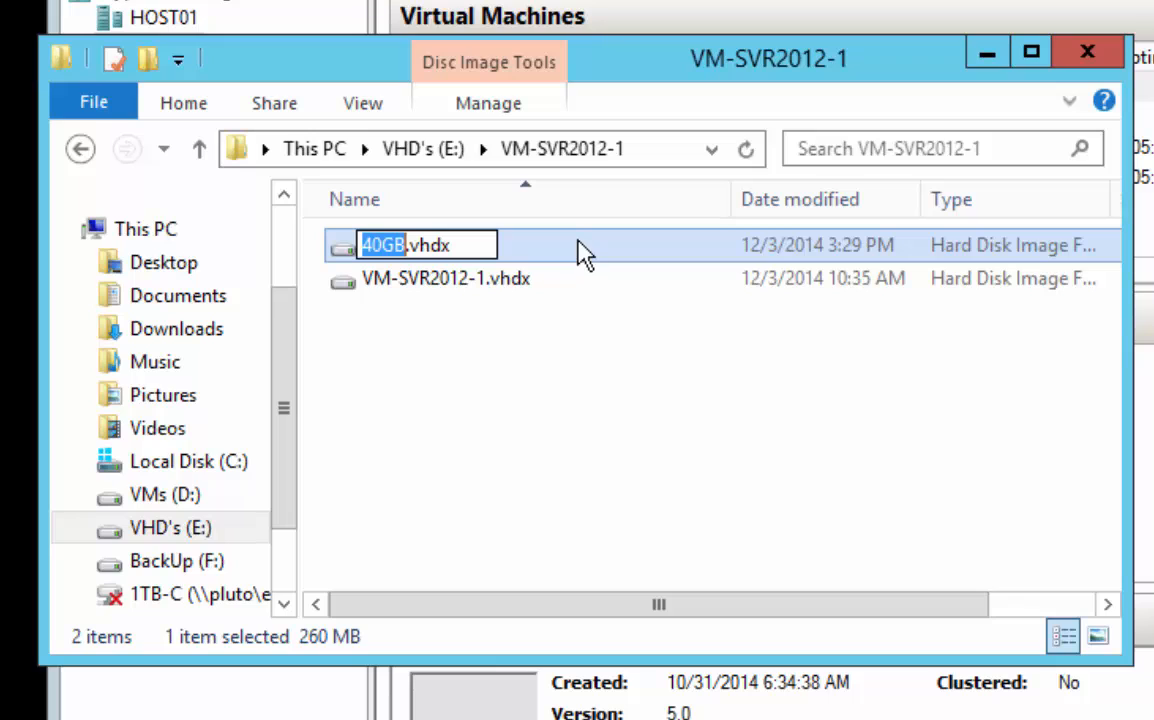
{"action": "type", "text": "VM-SVR2012-1_D"}
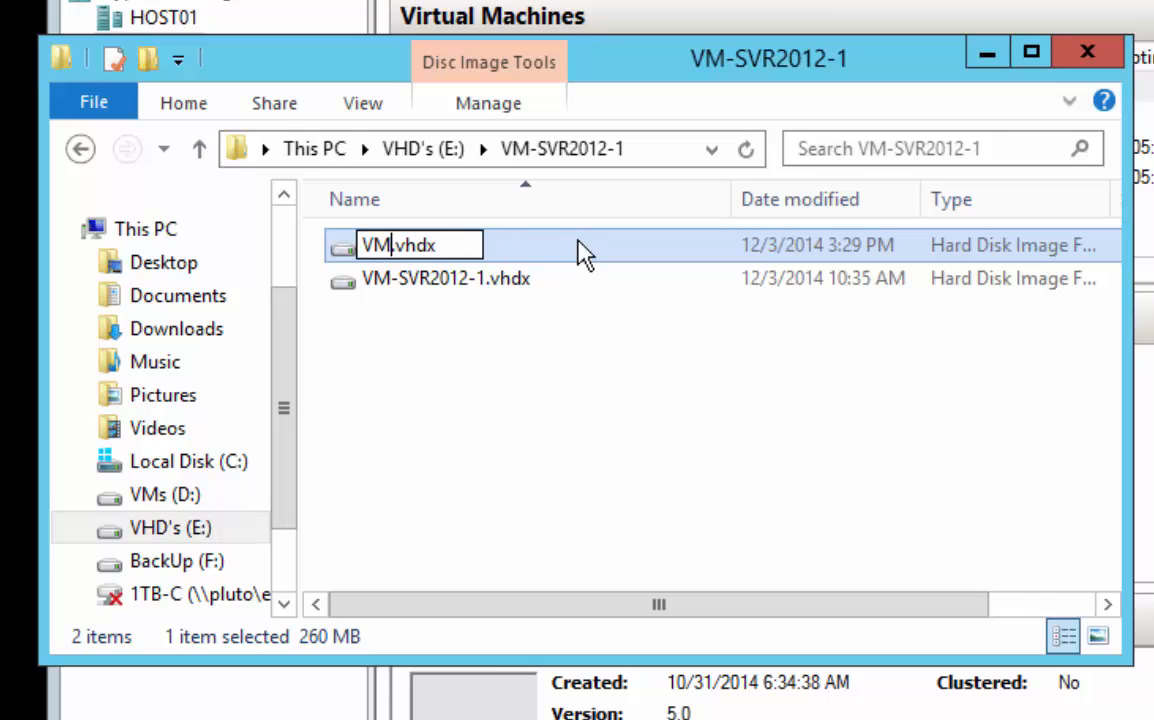
{"action": "type", "text": "rive_D"}
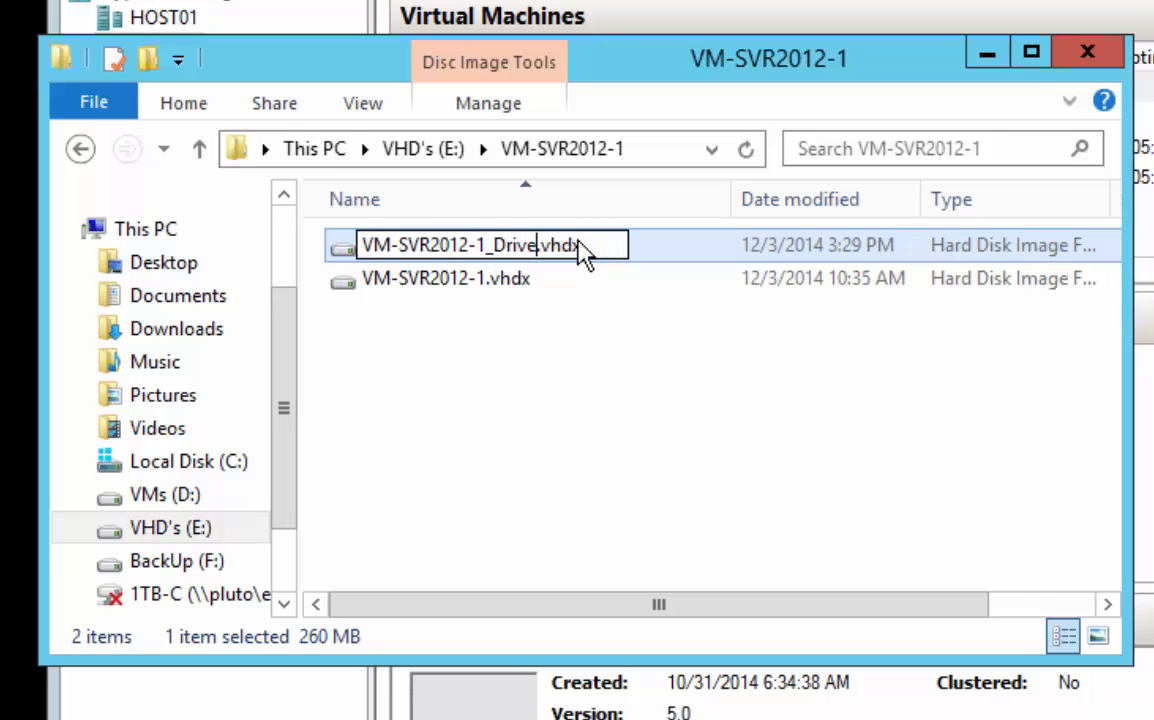
{"action": "left_click", "coordinate": [582, 425]}
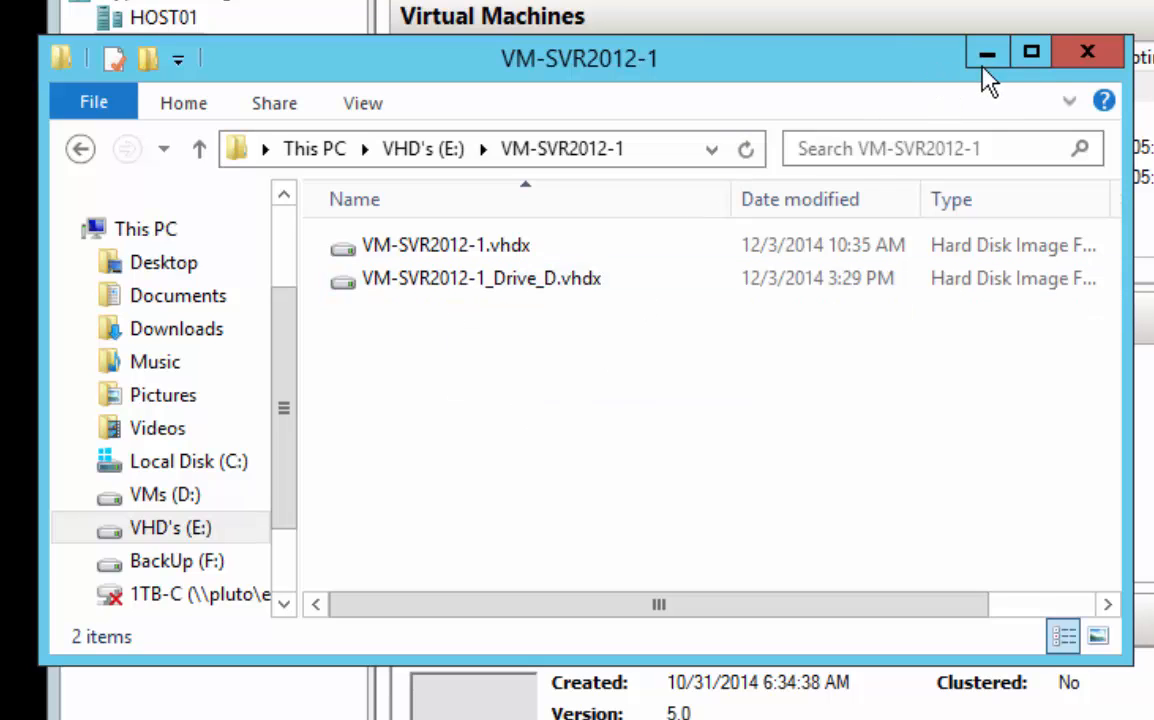
Start a new virtual machine on HOST02, name it VM-SVR2012-1 and enable storing it in a different location
{"action": "left_click", "coordinate": [1090, 58]}
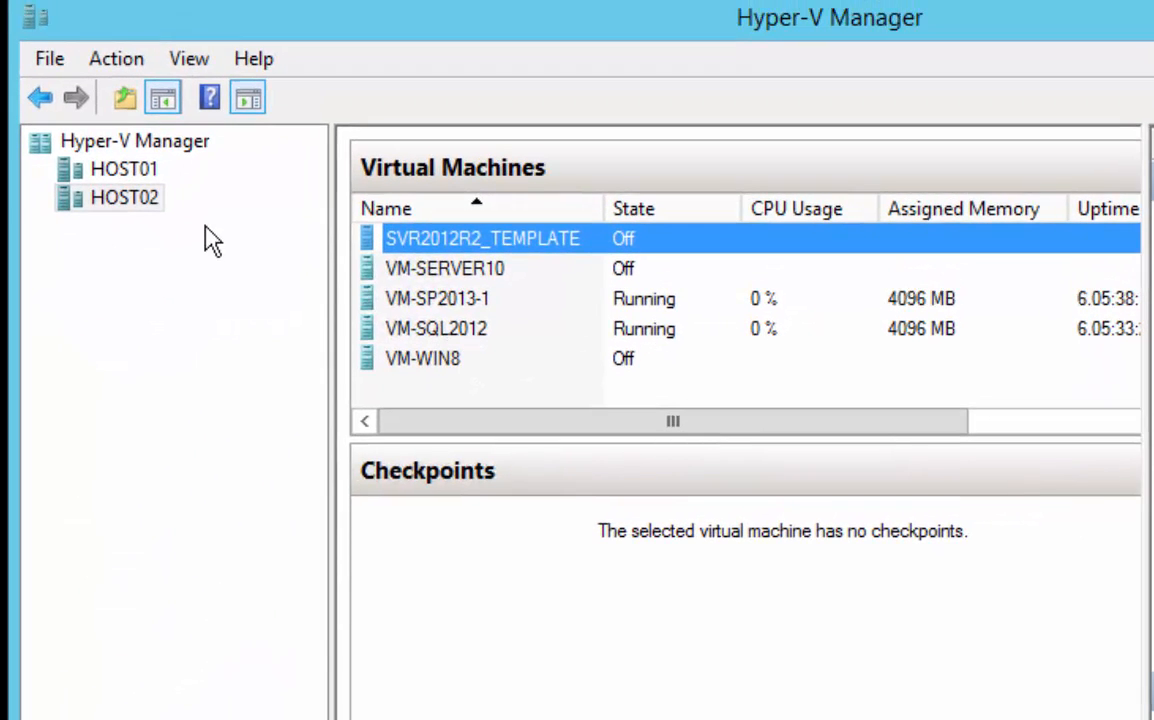
{"action": "right_click", "coordinate": [138, 154]}
{"action": "mouse_move", "coordinate": [228, 216]}
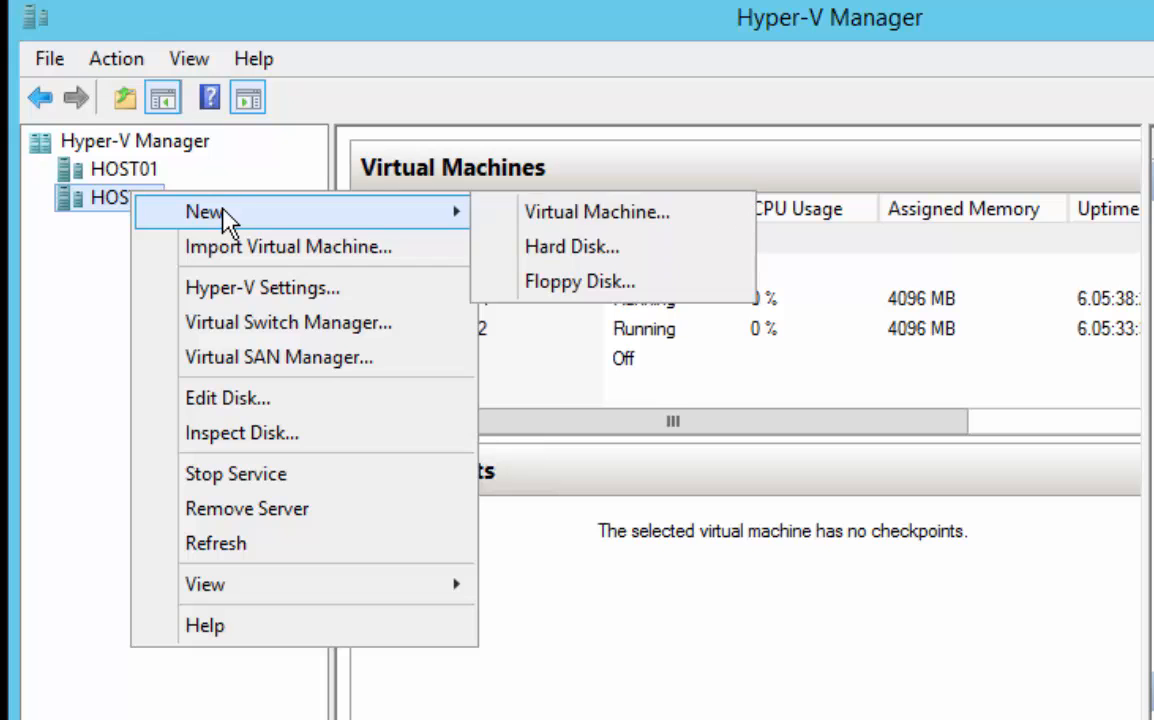
{"action": "left_click", "coordinate": [525, 219]}
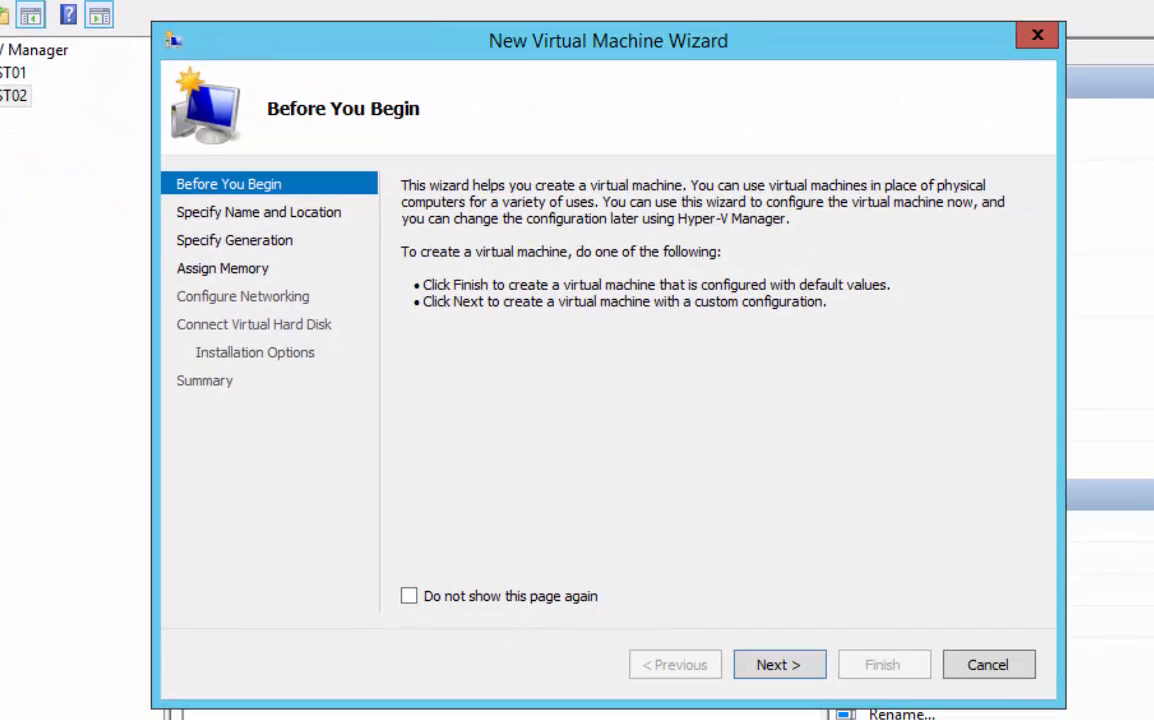
{"action": "left_click", "coordinate": [780, 668]}
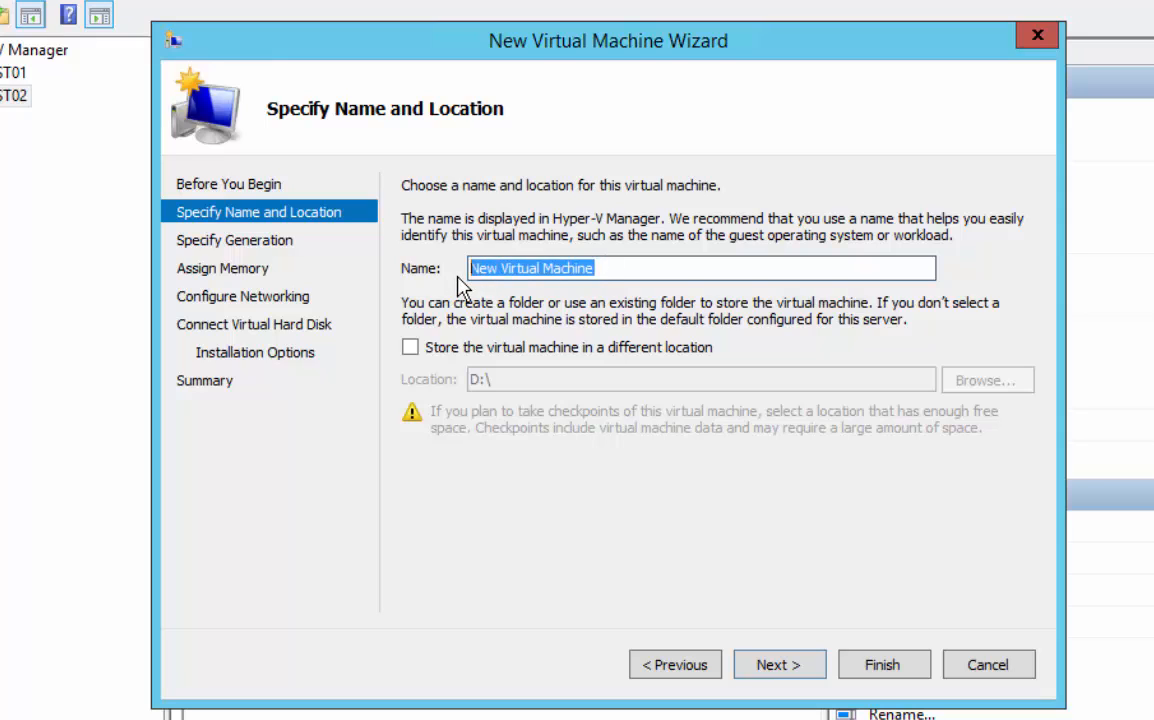
{"action": "type", "text": "VM-SVR2012-1"}
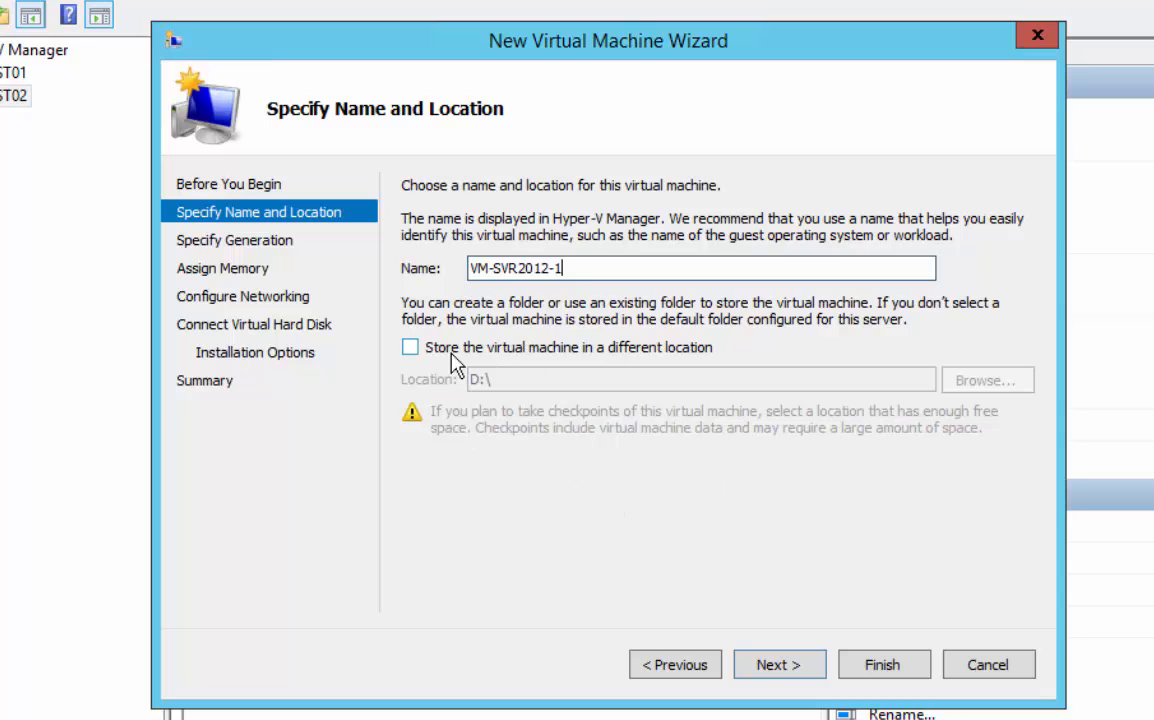
{"action": "left_click", "coordinate": [410, 348]}
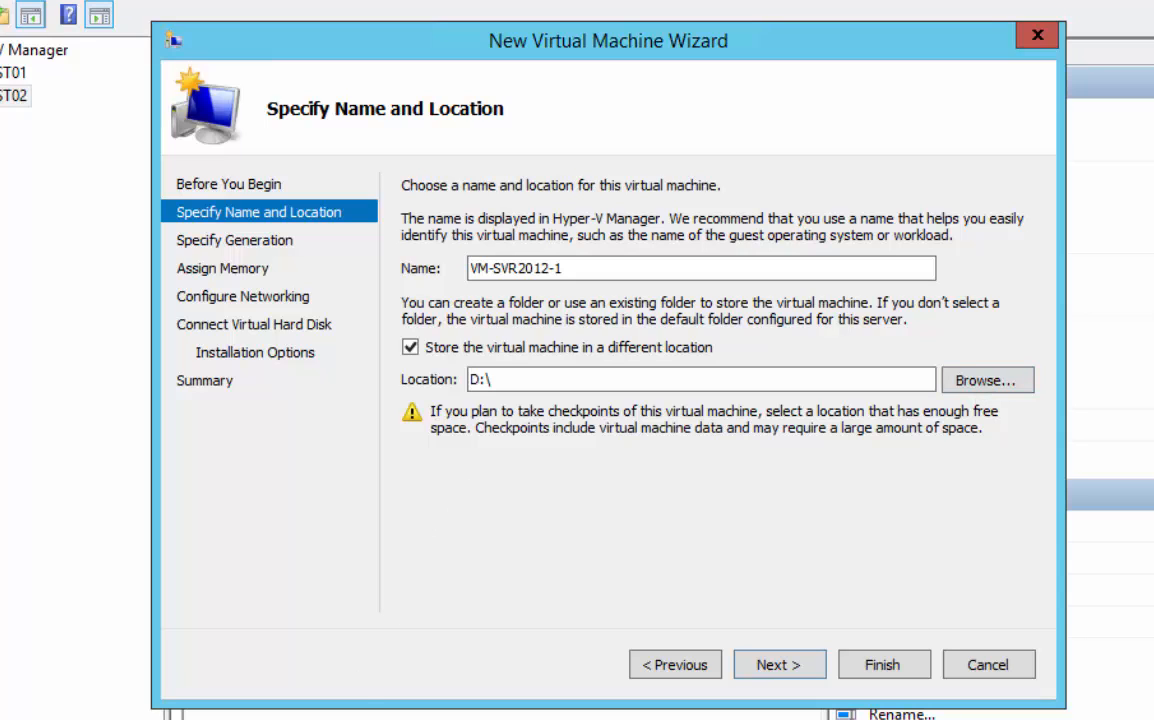
Check the contents of the VM-SVR2012-1 folder on the VMs (D:) drive in File Explorer and close the window
{"action": "left_click", "coordinate": [325, 718]}
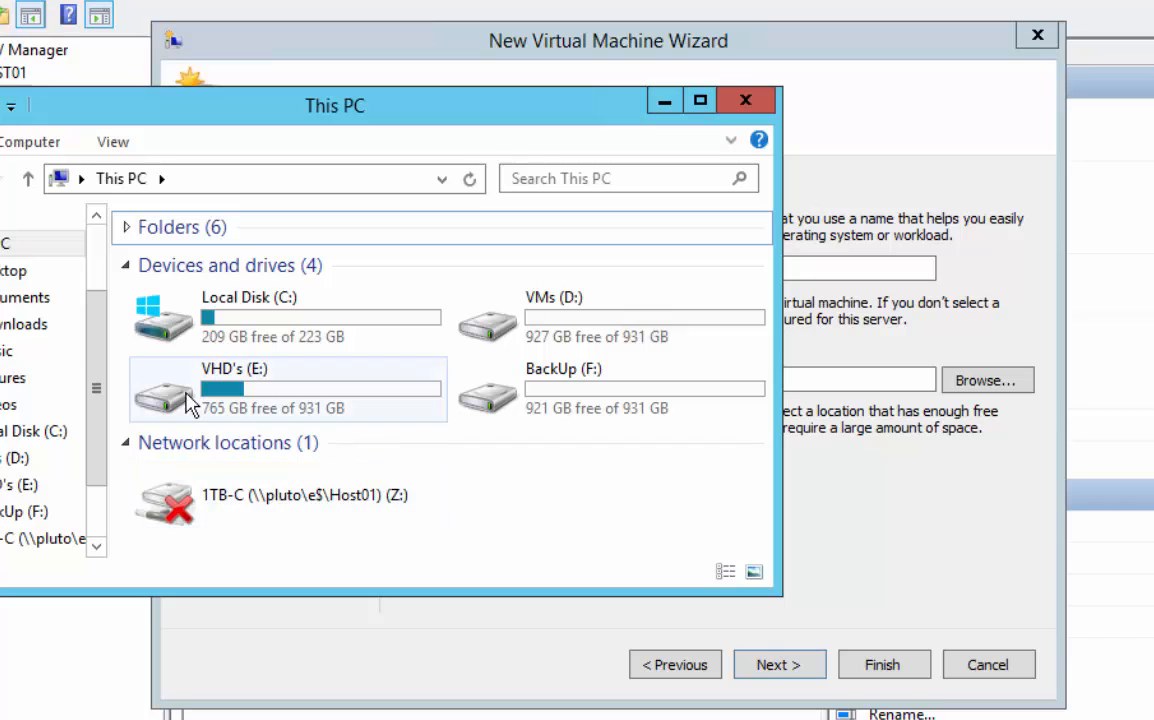
{"action": "double_click", "coordinate": [489, 335]}
{"action": "left_click", "coordinate": [489, 336]}
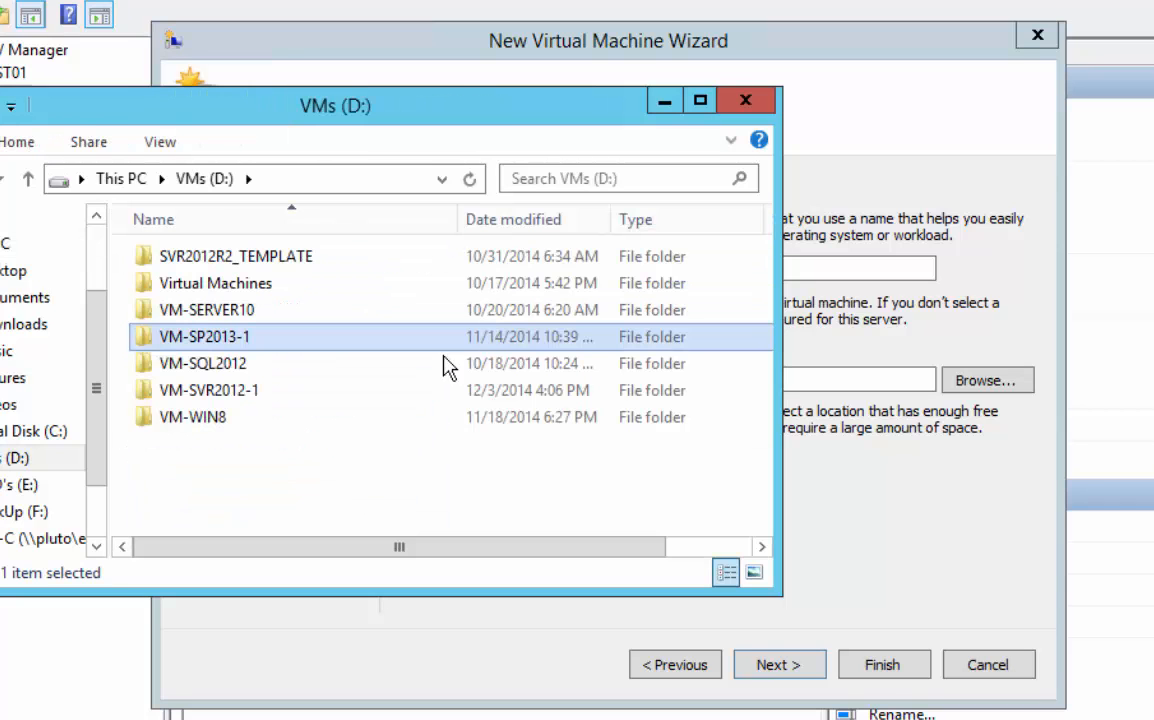
{"action": "left_click", "coordinate": [226, 394]}
{"action": "double_click", "coordinate": [224, 392]}
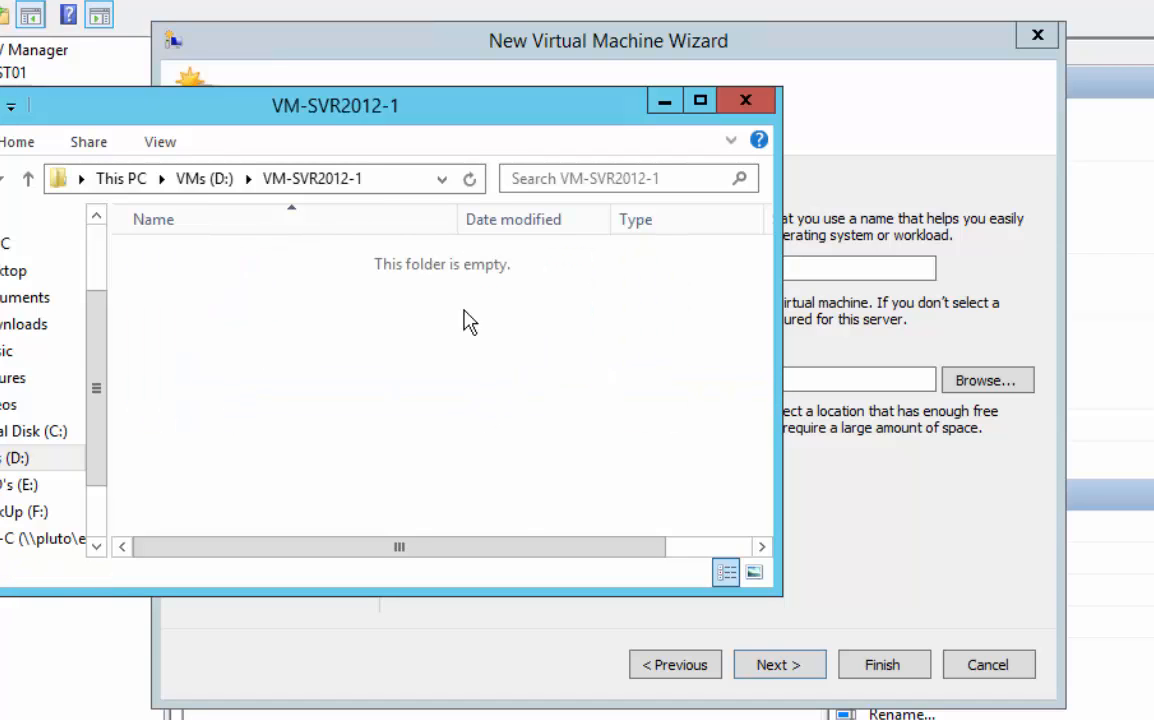
{"action": "key", "text": "alt+Left"}
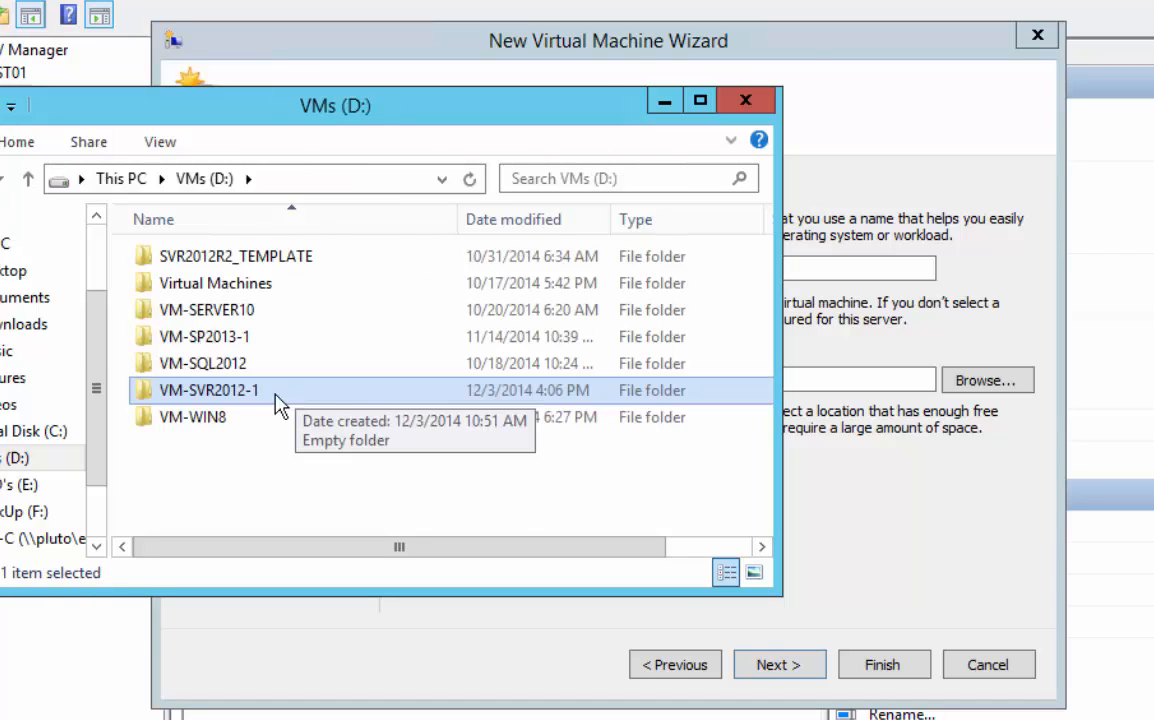
{"action": "left_click", "coordinate": [746, 103]}
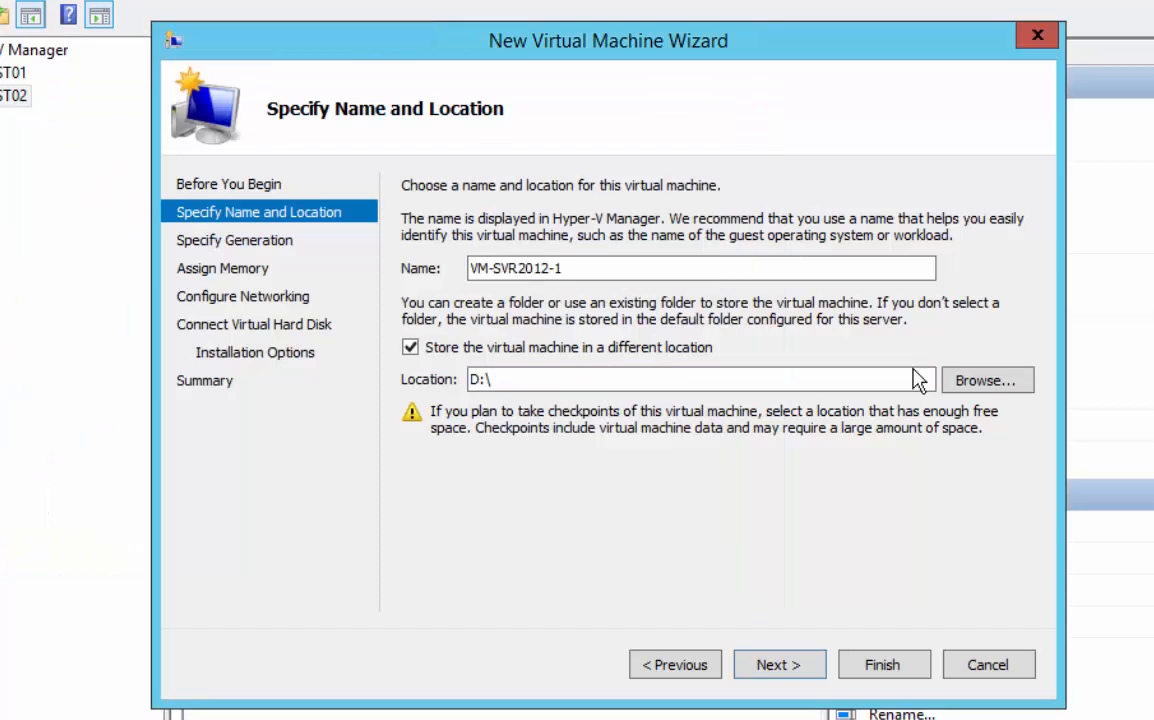
Set the virtual machine's storage location to the D:\VM-SVR2012-1\ folder
{"action": "left_click", "coordinate": [971, 385]}
{"action": "left_click", "coordinate": [495, 378]}
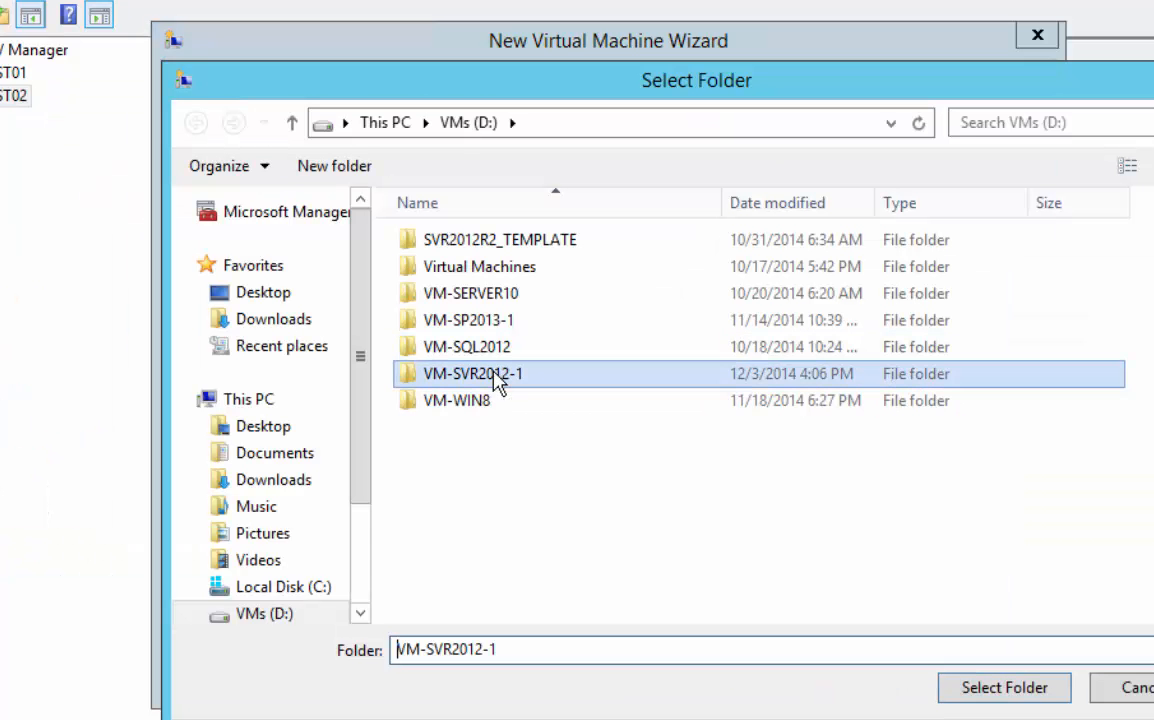
{"action": "left_click", "coordinate": [997, 690]}
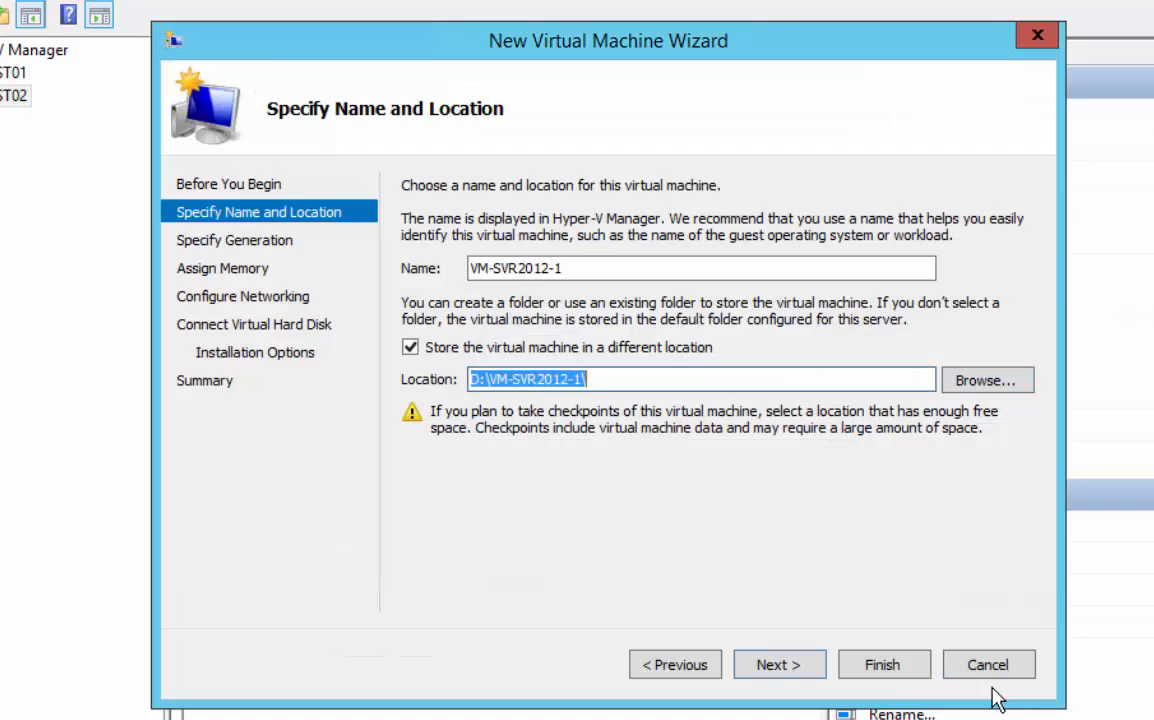
{"action": "left_click", "coordinate": [770, 668]}
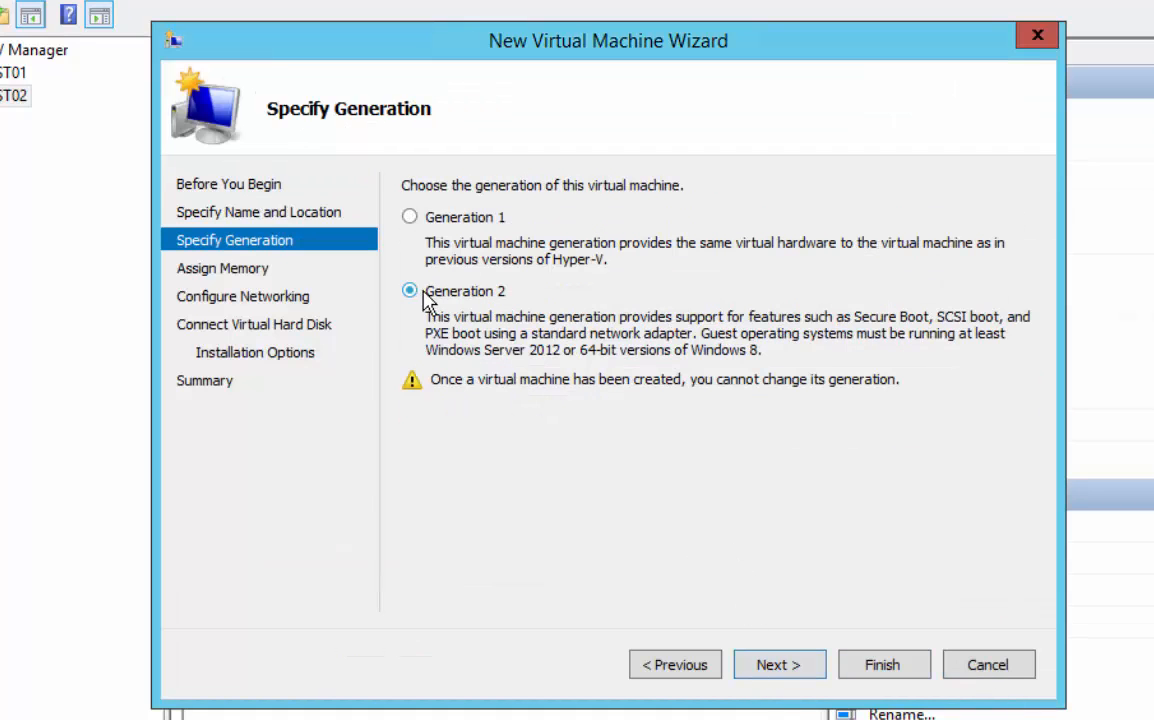
Configure the virtual machine as Generation 2 with 2048 MB of startup memory and its network adapter left Not Connected
{"action": "left_click", "coordinate": [772, 670]}
{"action": "left_click", "coordinate": [672, 666]}
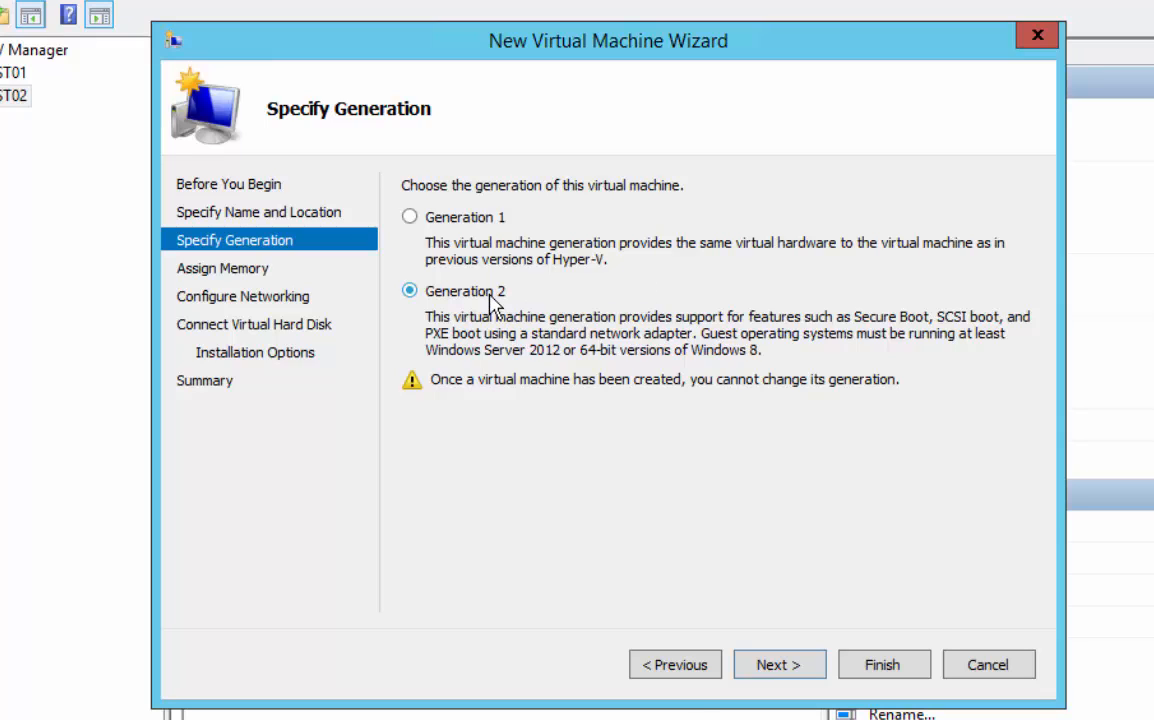
{"action": "left_click", "coordinate": [782, 668]}
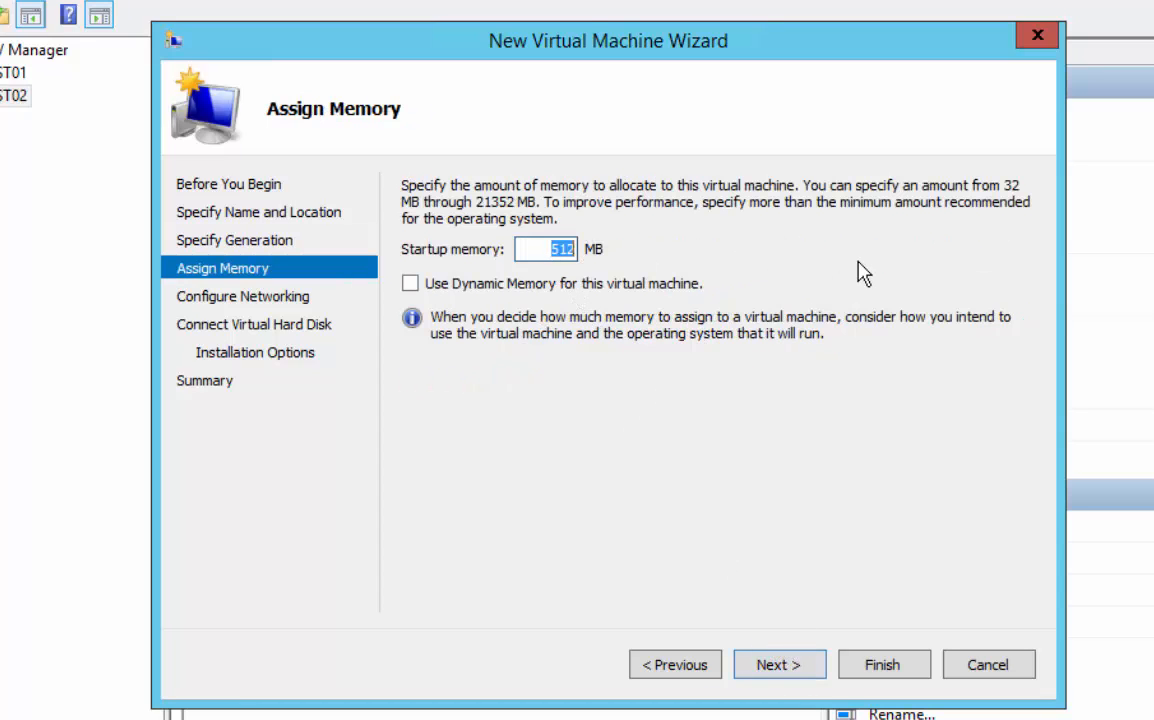
{"action": "type", "text": "2"}
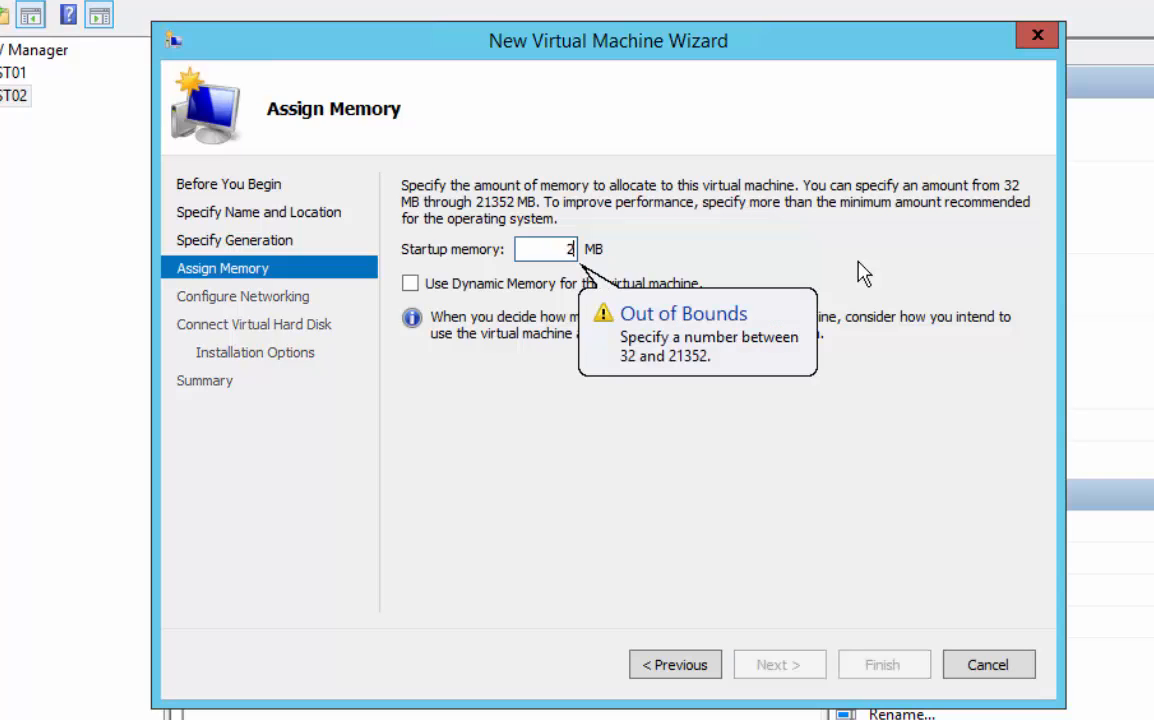
{"action": "type", "text": "0148"}
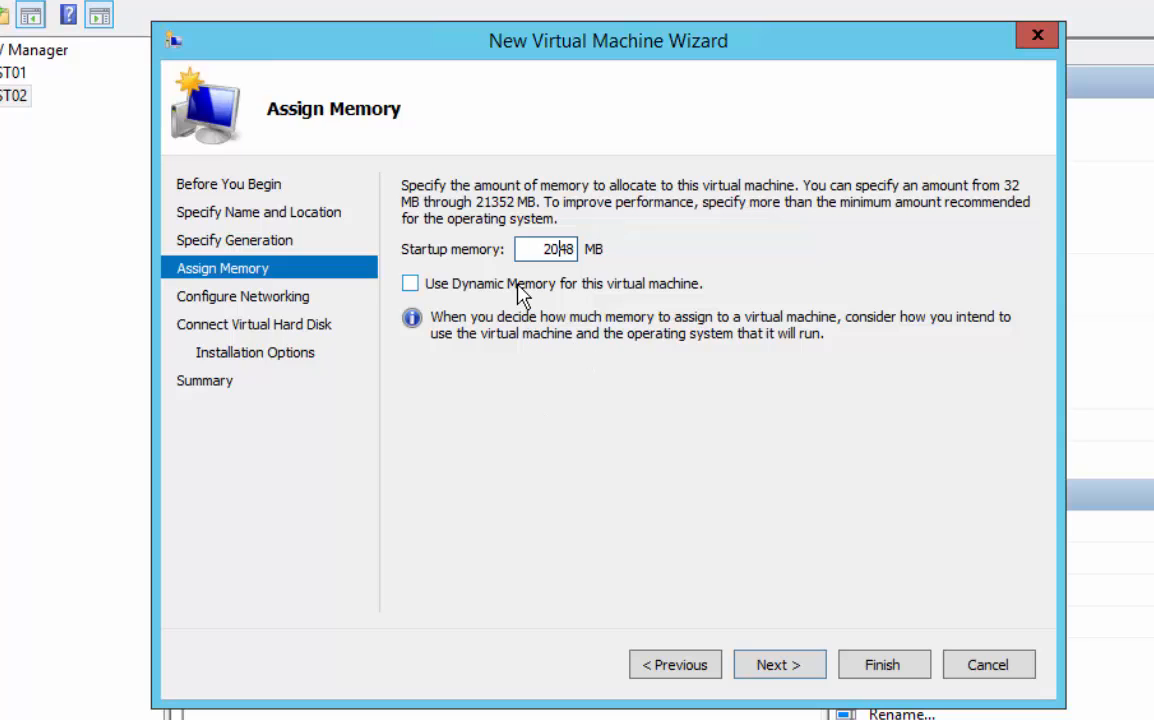
{"action": "left_click", "coordinate": [780, 664]}
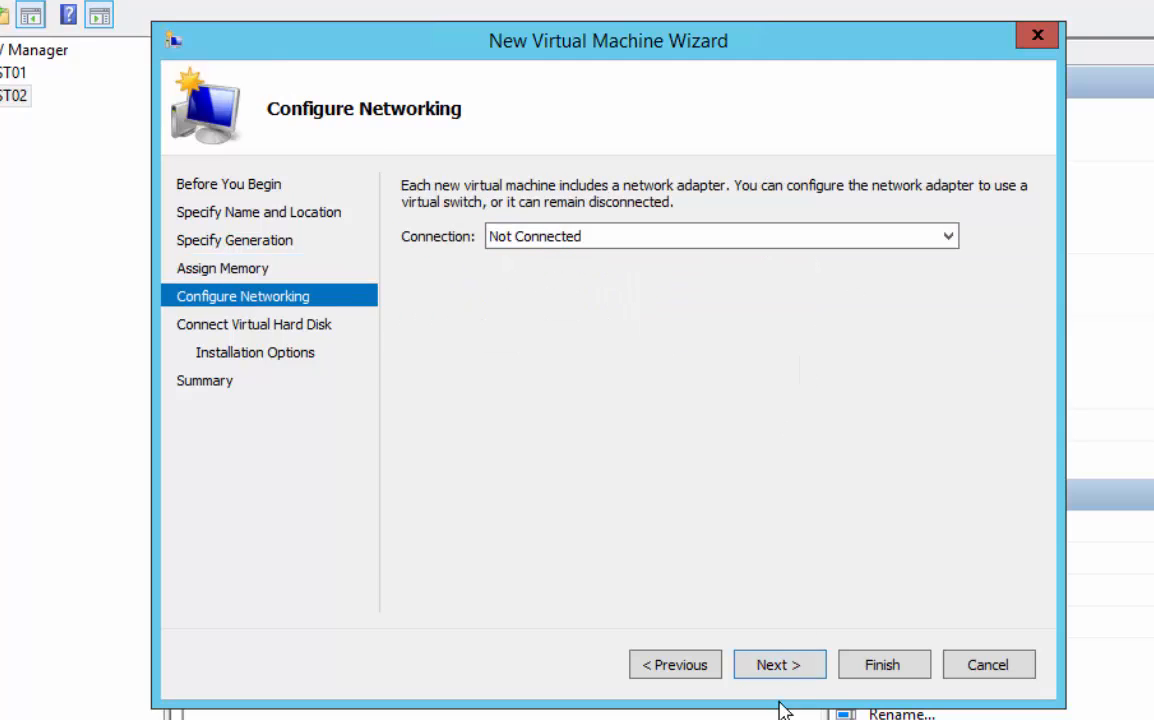
{"action": "left_click", "coordinate": [780, 665]}
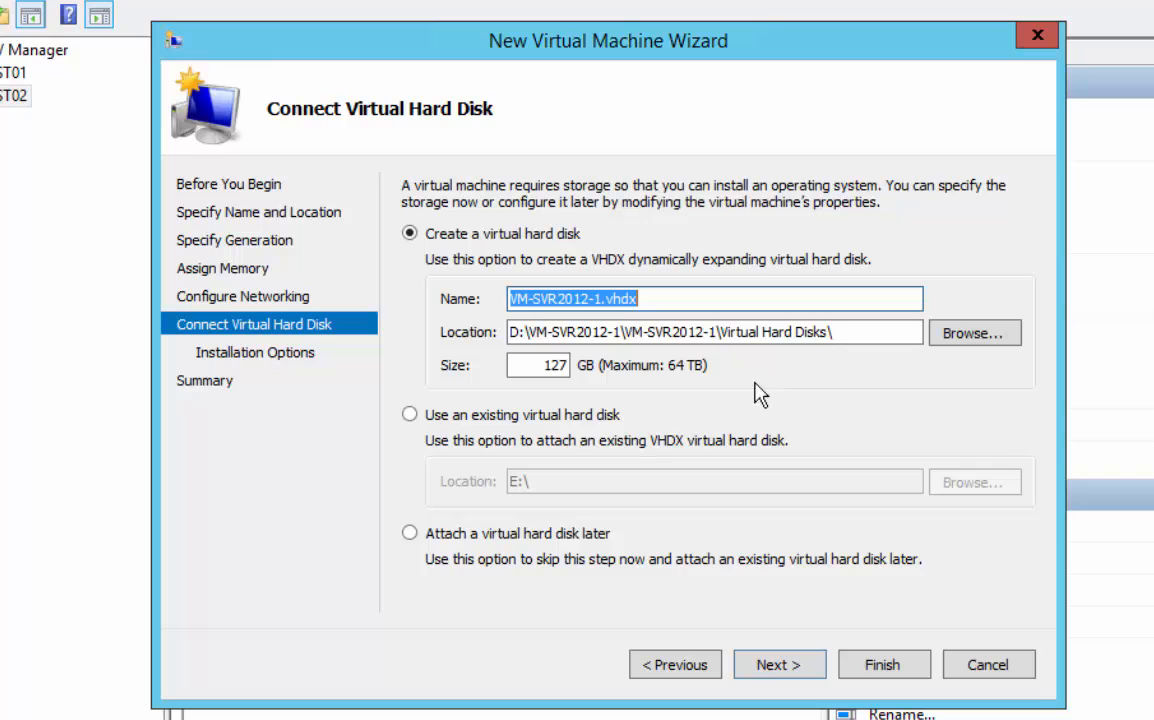
Use the existing virtual hard disk E:\VM-SVR2012-1\VM-SVR2012-1.vhdx and finish creating the virtual machine
{"action": "left_click", "coordinate": [410, 415]}
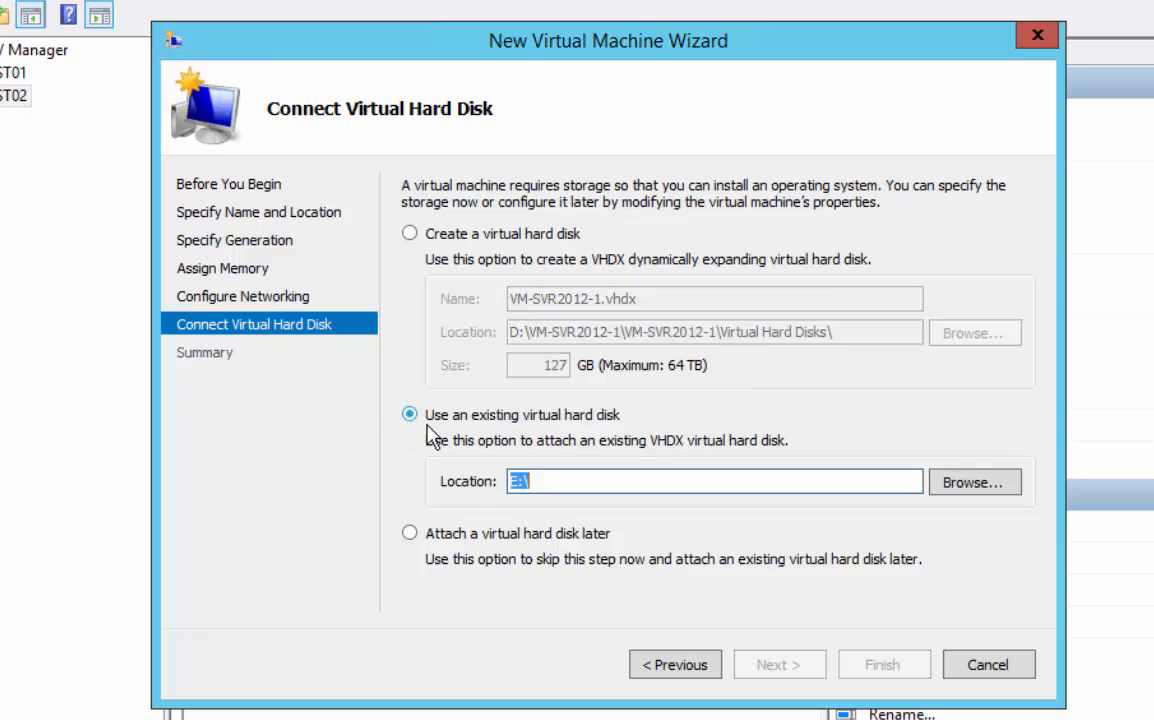
{"action": "left_click", "coordinate": [972, 485]}
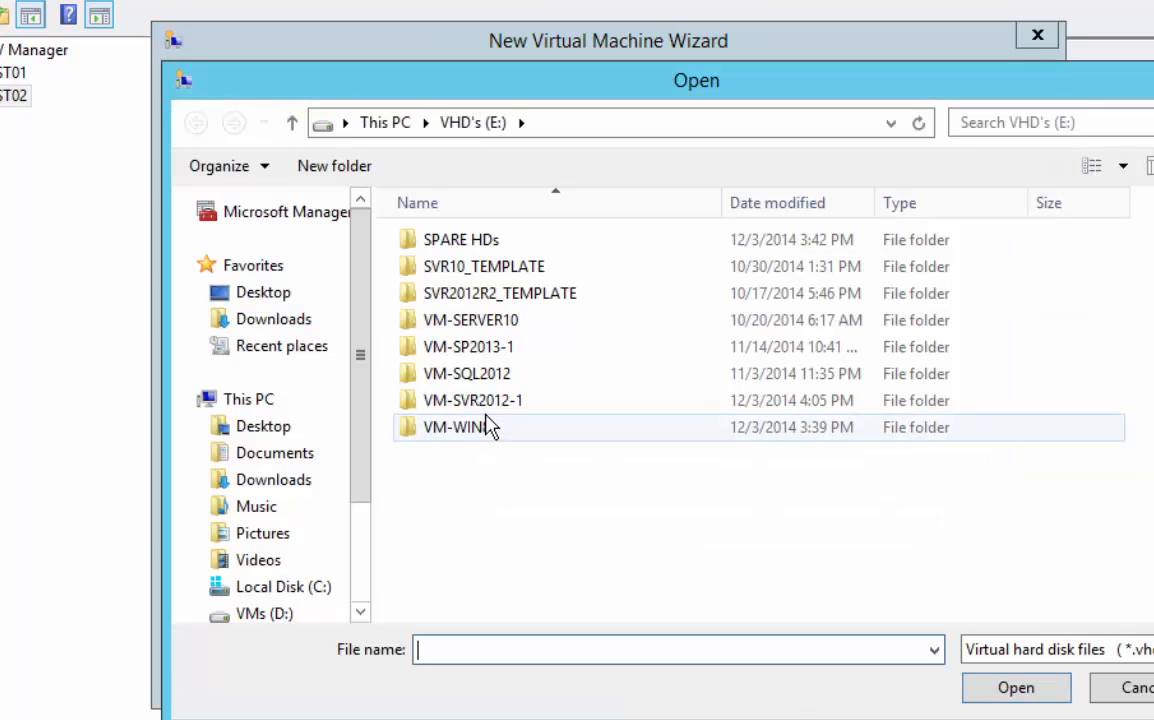
{"action": "left_click", "coordinate": [489, 404]}
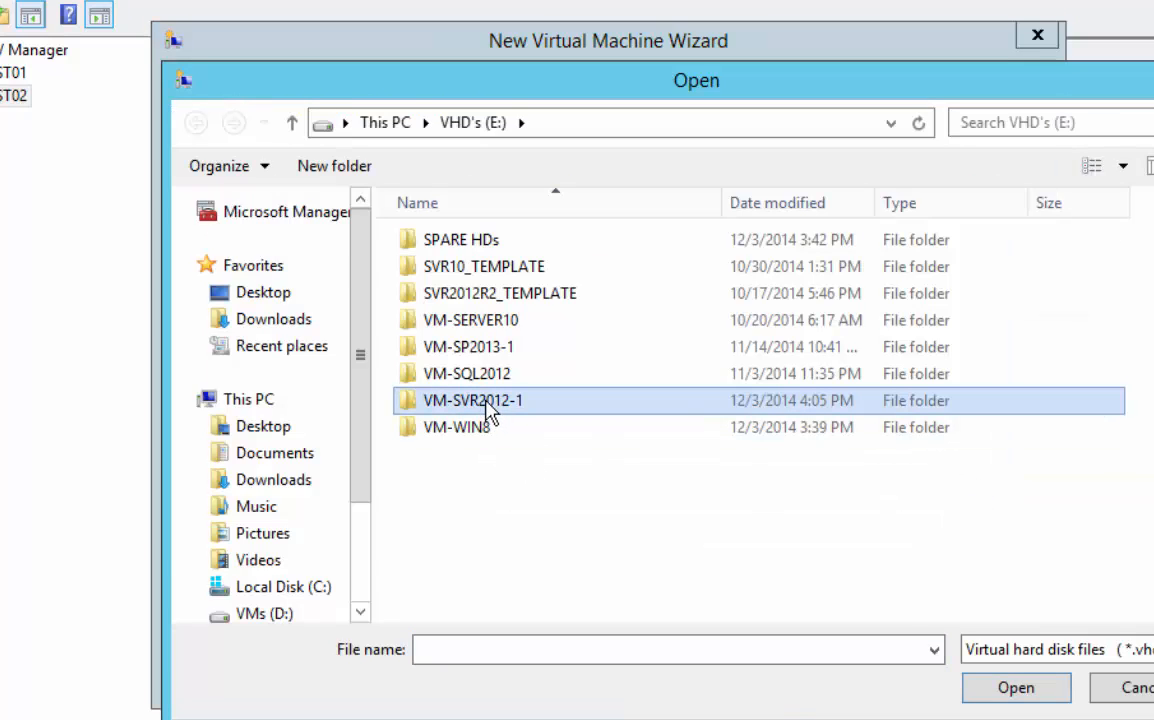
{"action": "double_click", "coordinate": [489, 410]}
{"action": "left_click", "coordinate": [489, 244]}
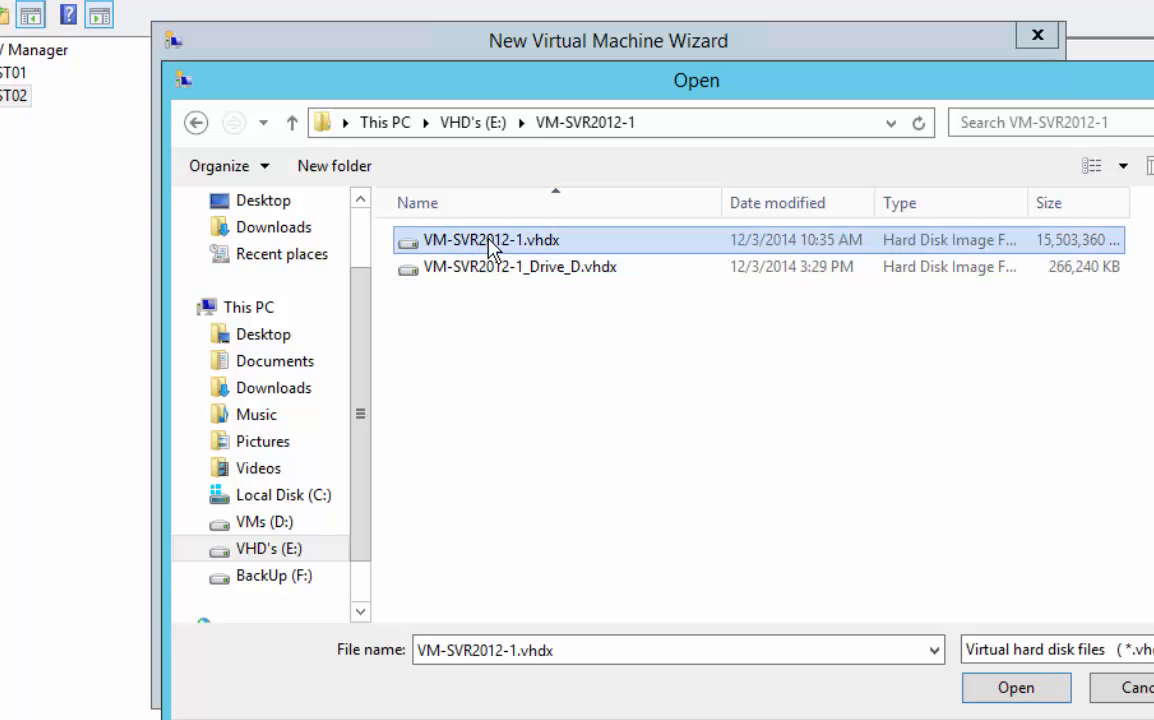
{"action": "left_click", "coordinate": [1016, 690]}
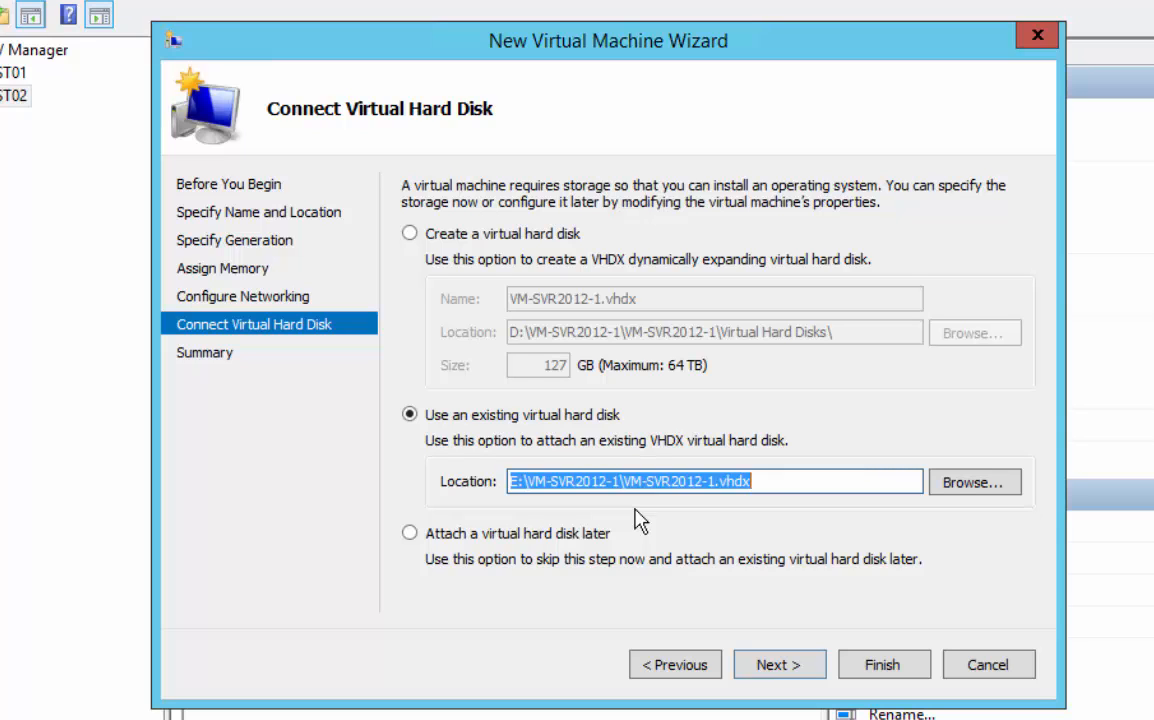
{"action": "left_click", "coordinate": [780, 665]}
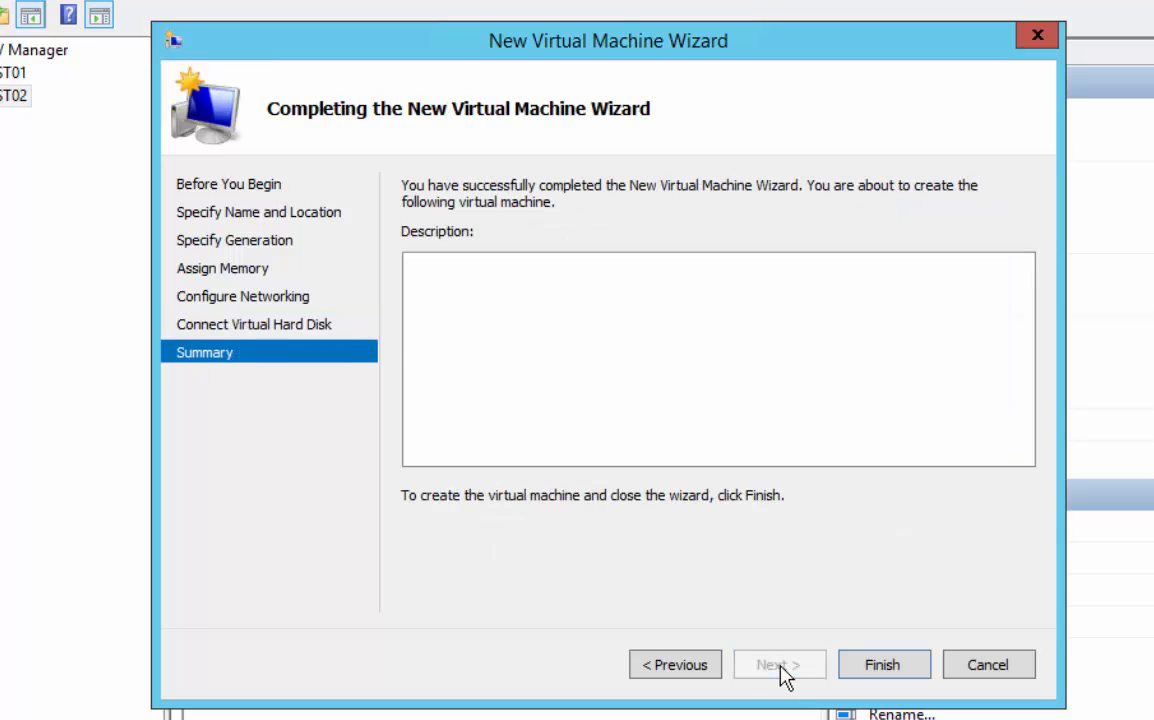
{"action": "left_click", "coordinate": [880, 673]}
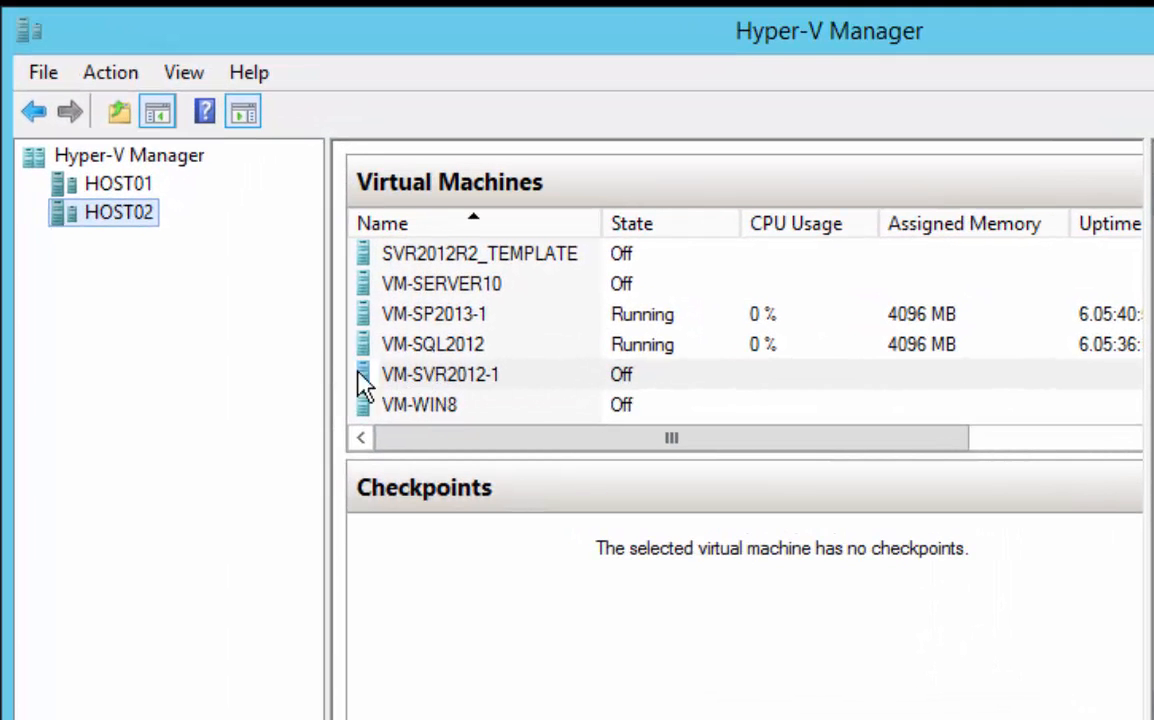
Add a second hard drive to the SCSI controller in the settings of VM-SVR2012-1
{"action": "right_click", "coordinate": [366, 385]}
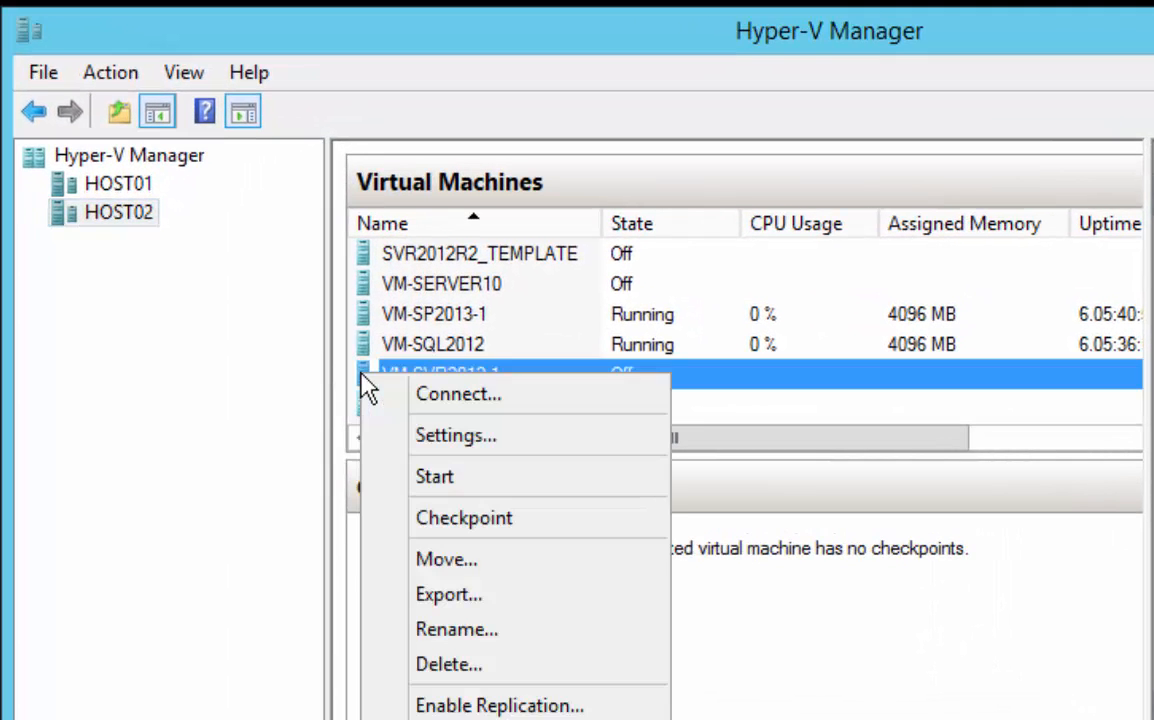
{"action": "left_click", "coordinate": [452, 436]}
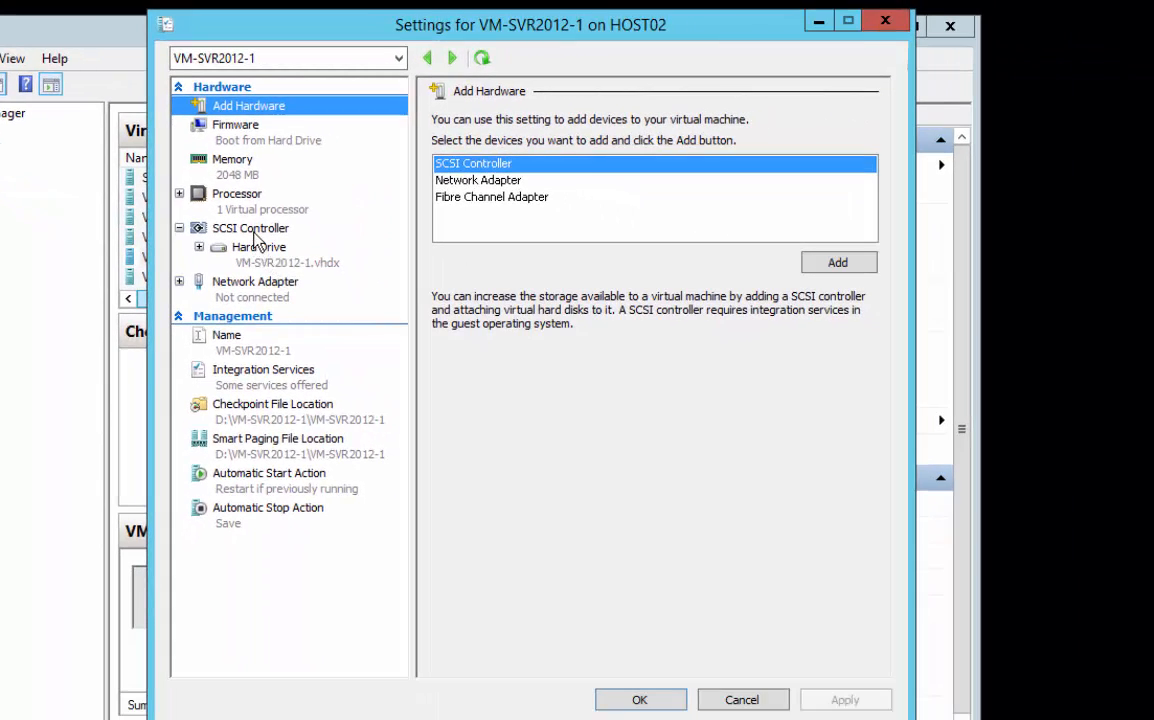
{"action": "left_click", "coordinate": [256, 235]}
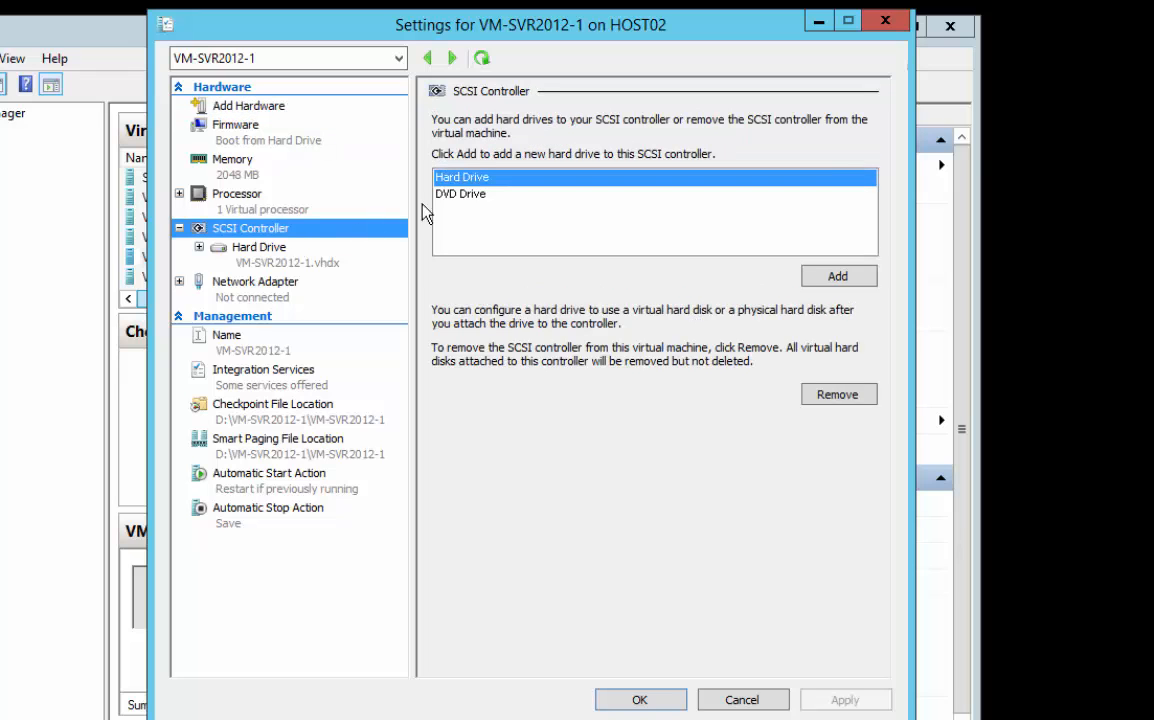
{"action": "left_click", "coordinate": [450, 187]}
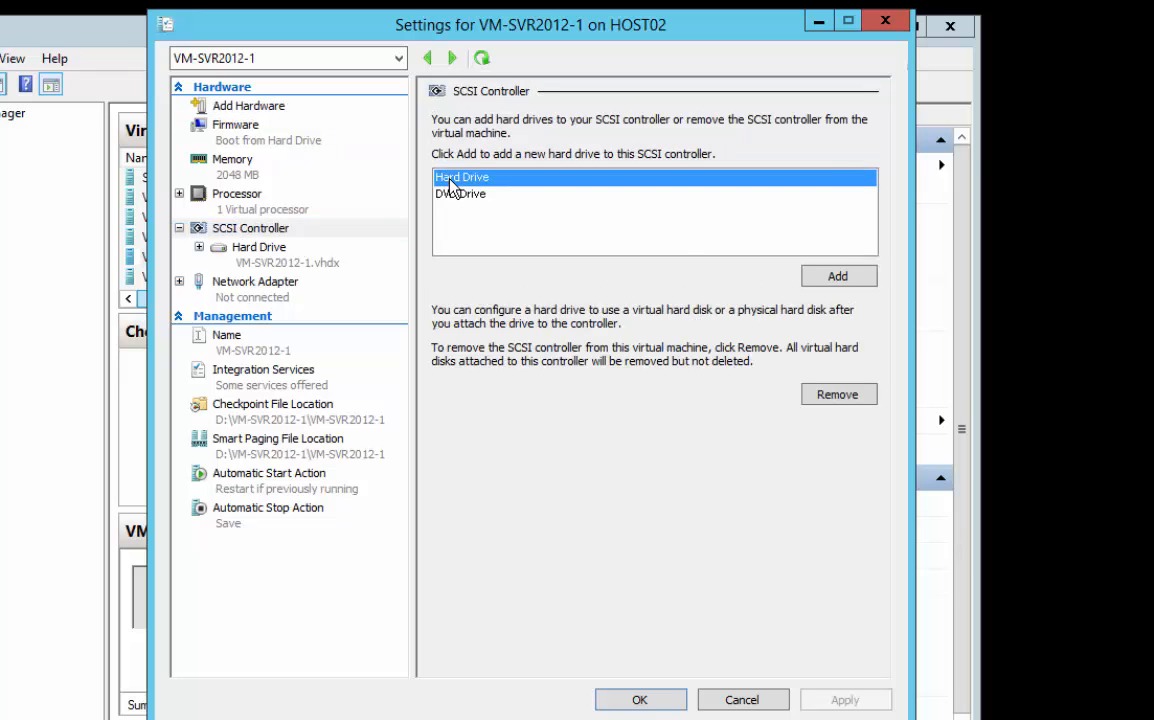
{"action": "left_click", "coordinate": [838, 277]}
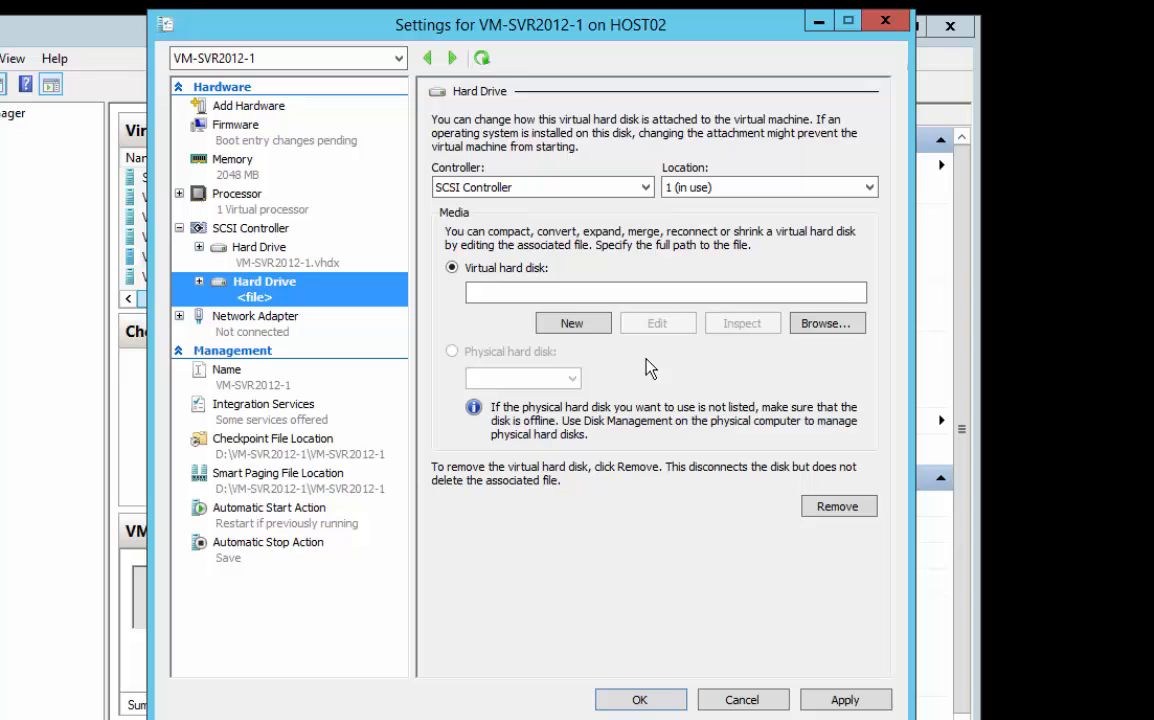
Attach the virtual hard disk E:\VM-SVR2012-1\VM-SVR2012-1_Drive_D.vhdx to the newly added hard drive
{"action": "left_click", "coordinate": [848, 326]}
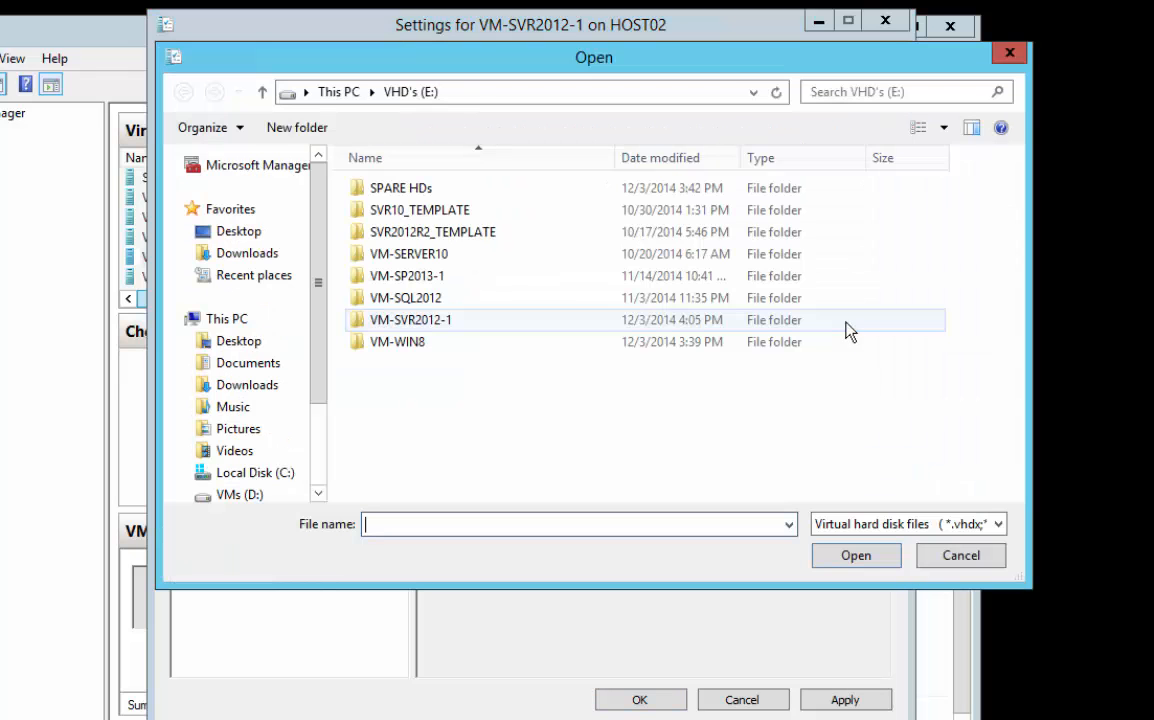
{"action": "double_click", "coordinate": [450, 322]}
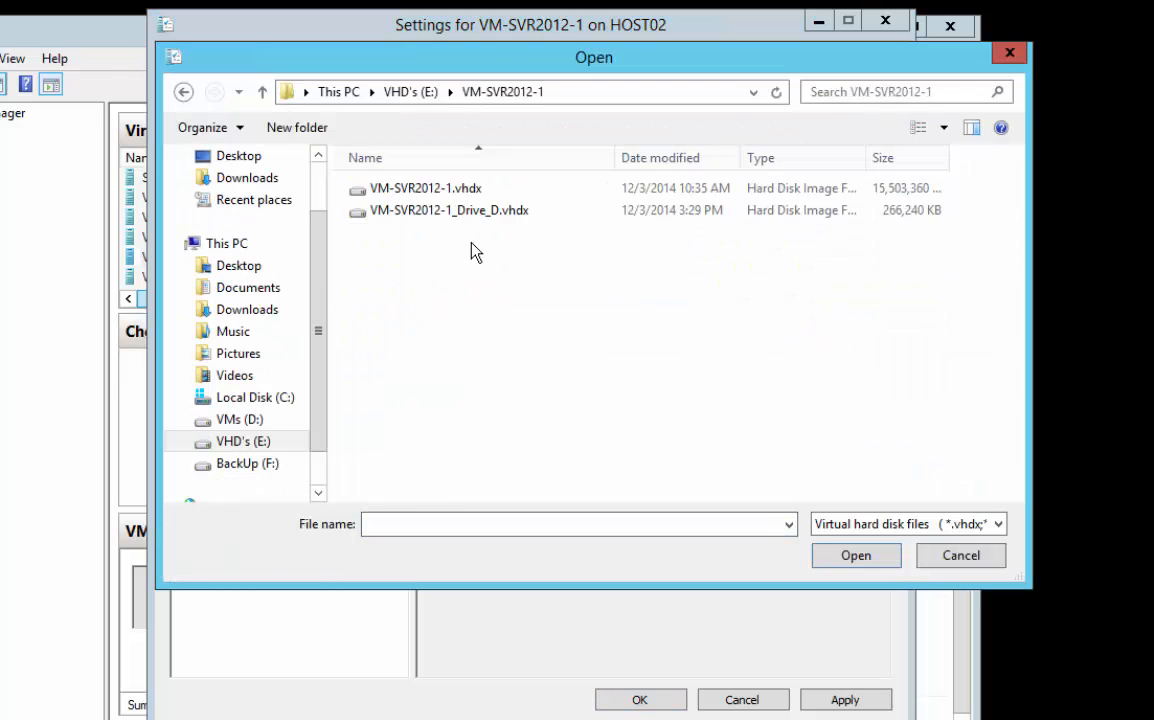
{"action": "left_click", "coordinate": [437, 213]}
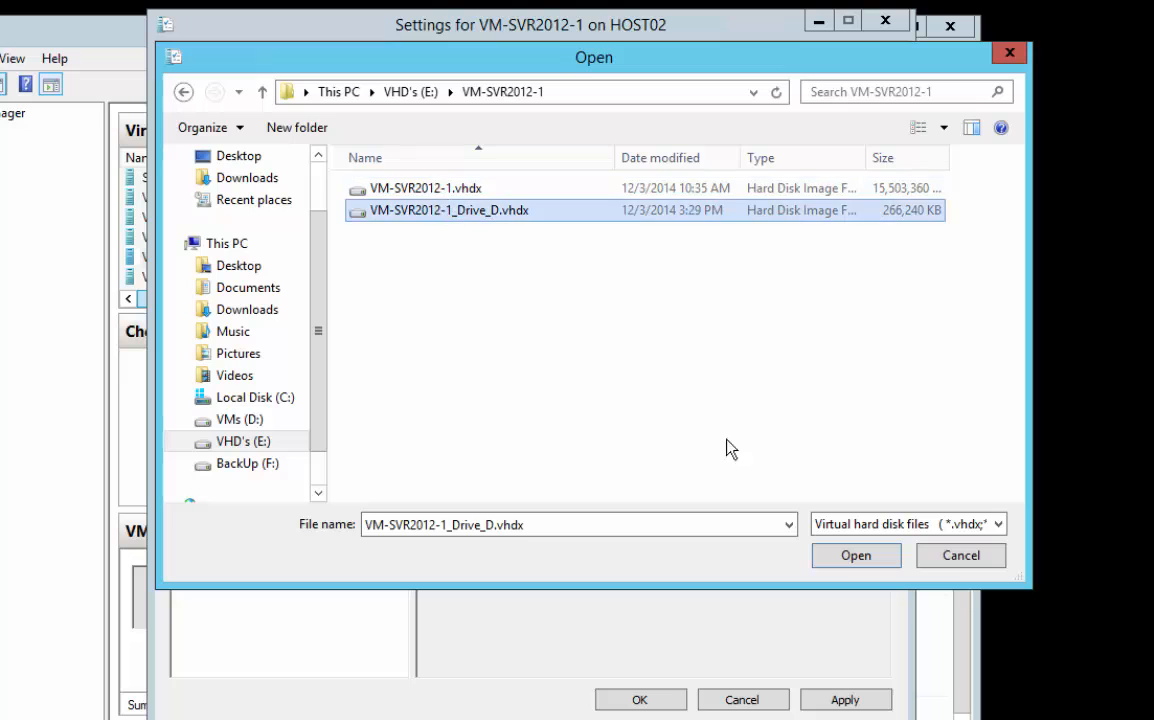
{"action": "left_click", "coordinate": [856, 556]}
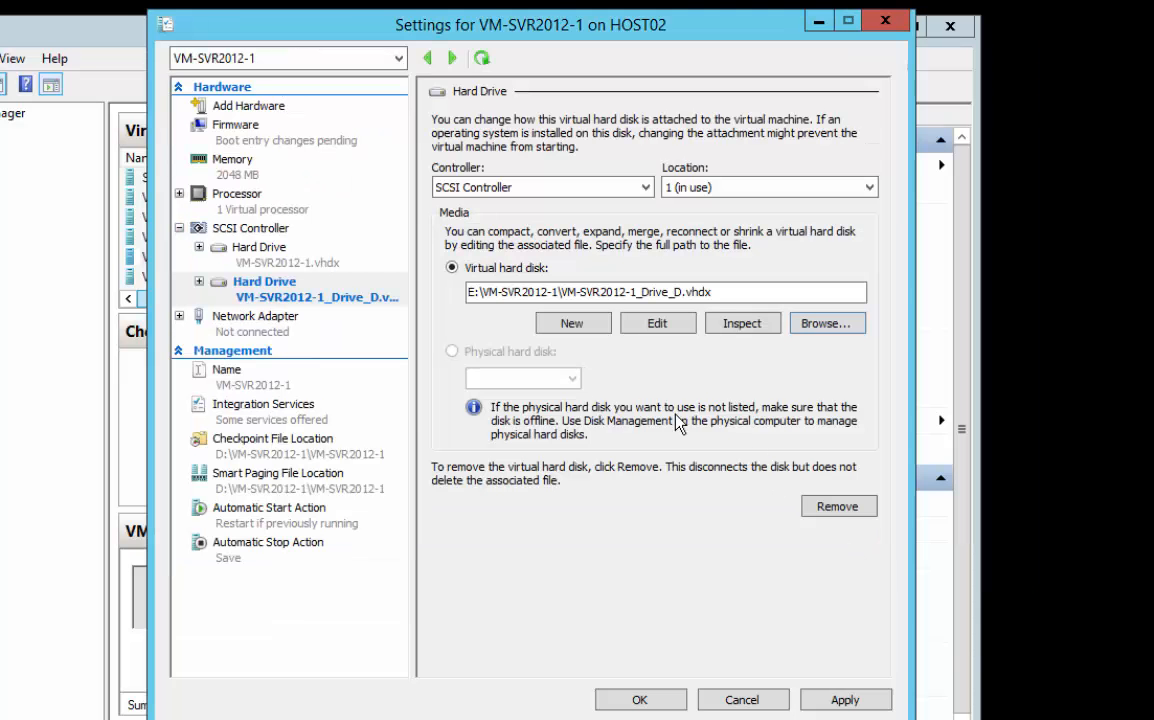
Apply the hard drive change, close the settings and start the VM-SVR2012-1 virtual machine
{"action": "left_click", "coordinate": [842, 700]}
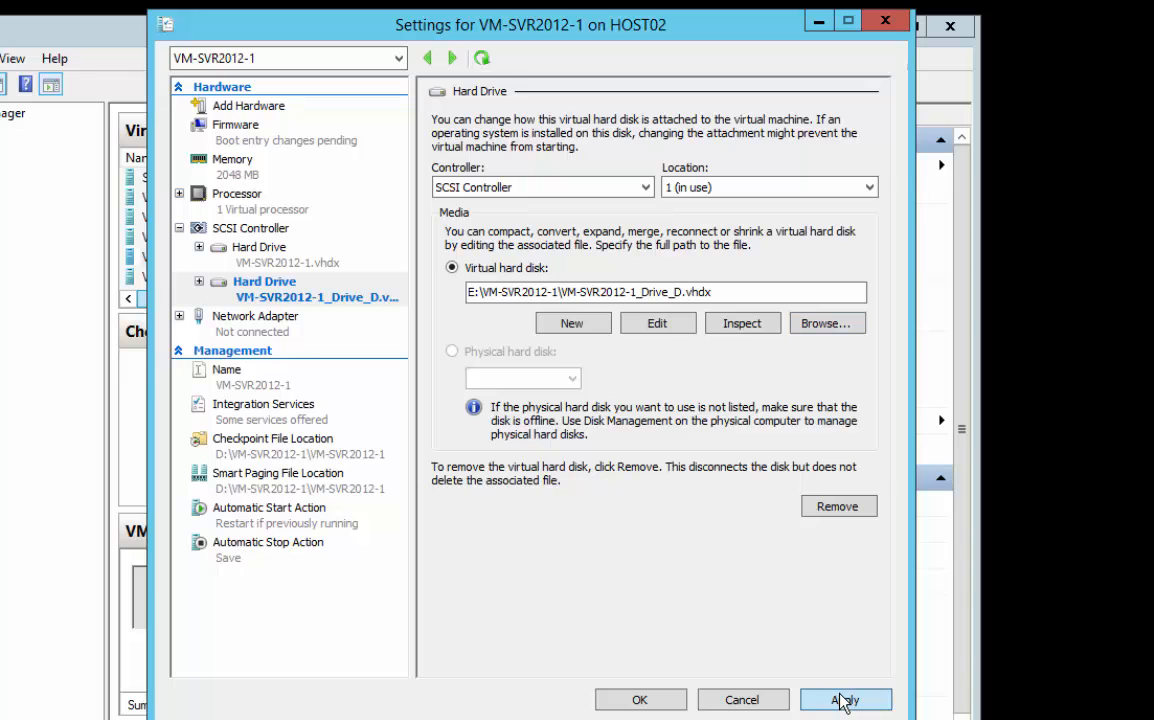
{"action": "left_click", "coordinate": [666, 700]}
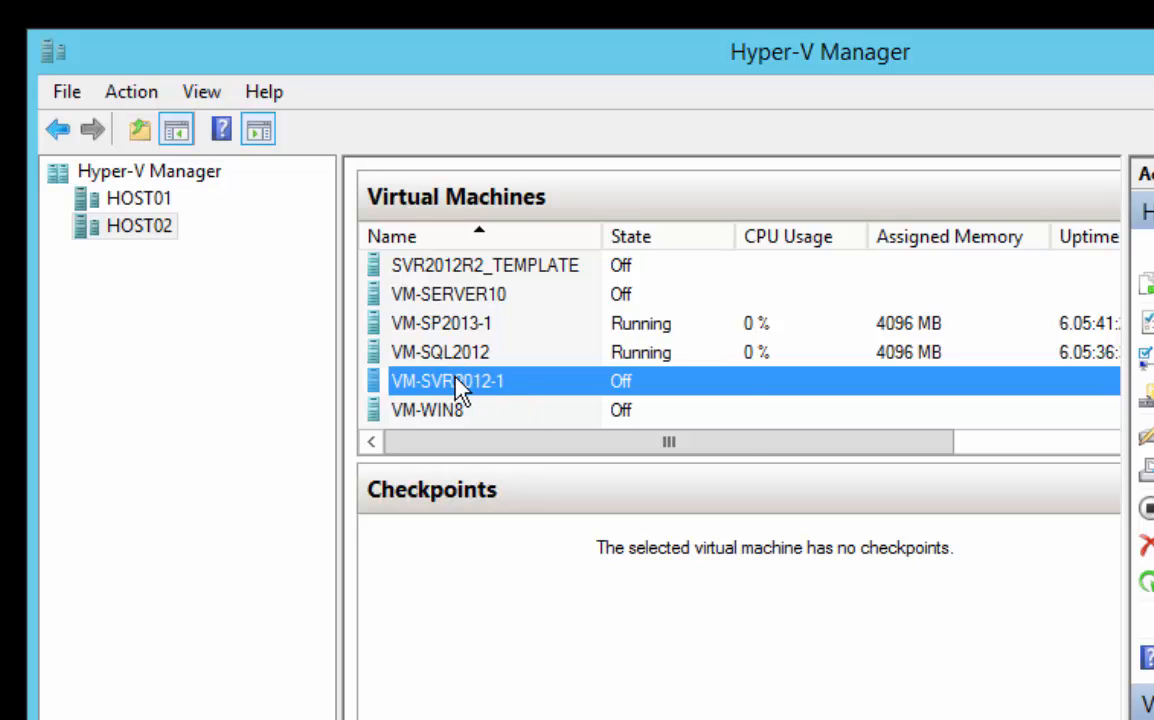
{"action": "right_click", "coordinate": [458, 388]}
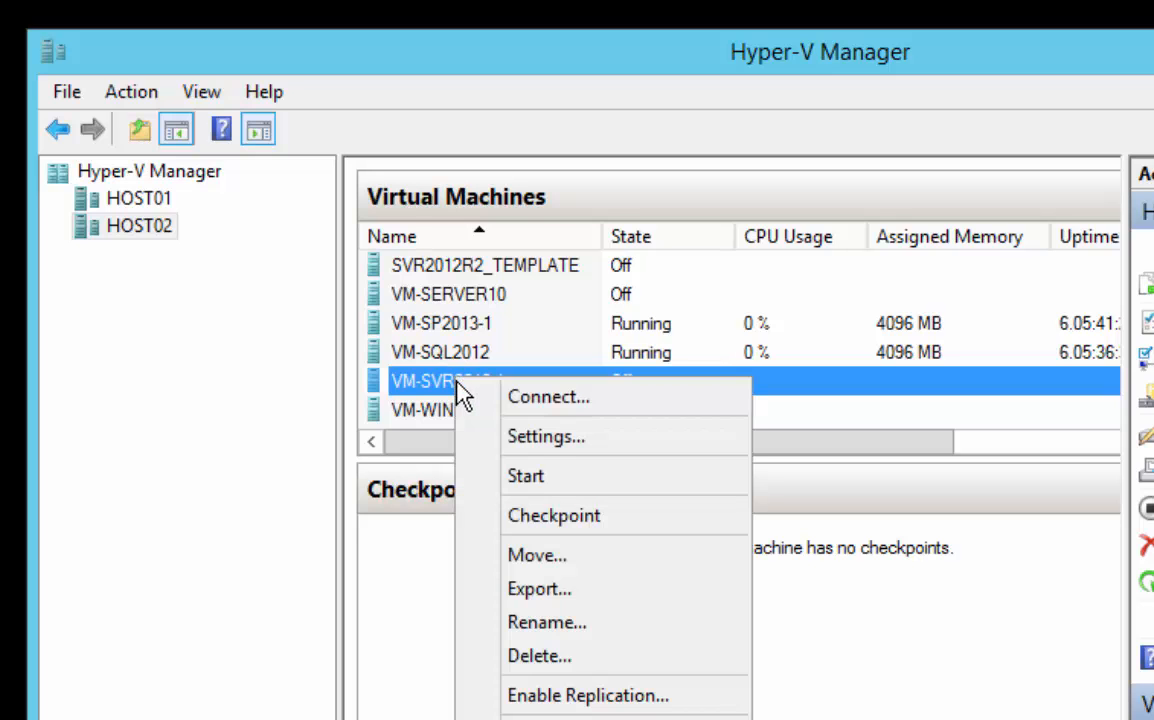
{"action": "left_click", "coordinate": [535, 477]}
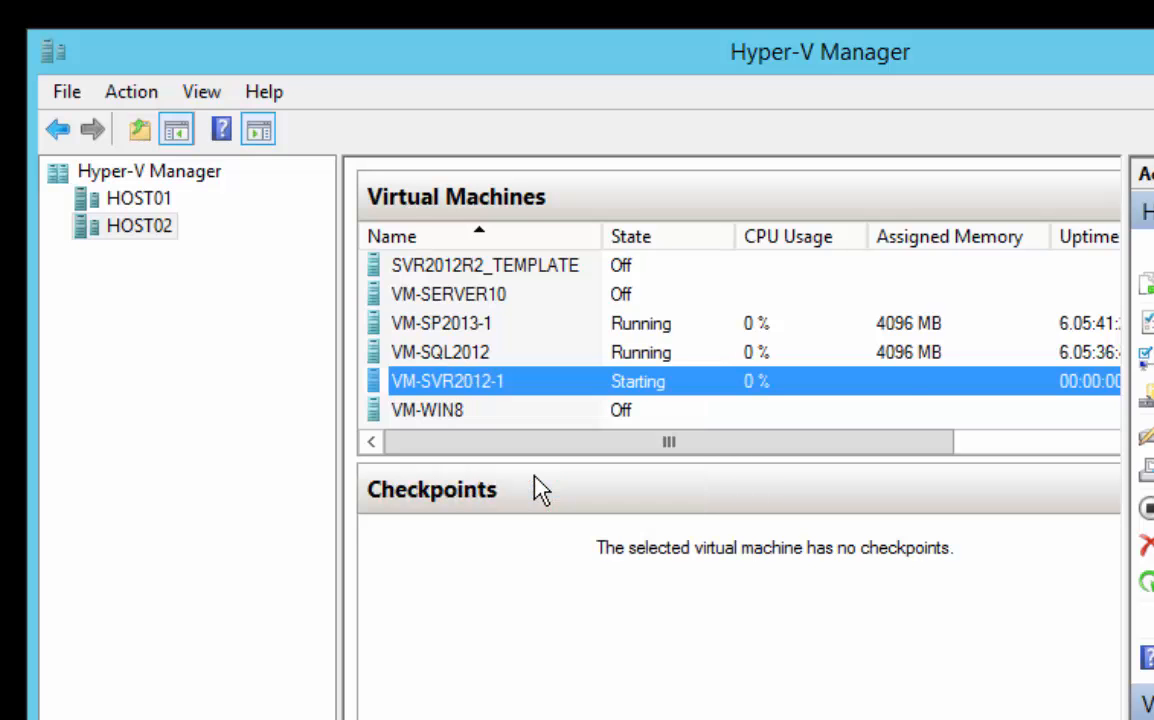
Connect to VM-SVR2012-1 and sign in to Windows Server as Administrator with the account password
{"action": "double_click", "coordinate": [519, 389]}
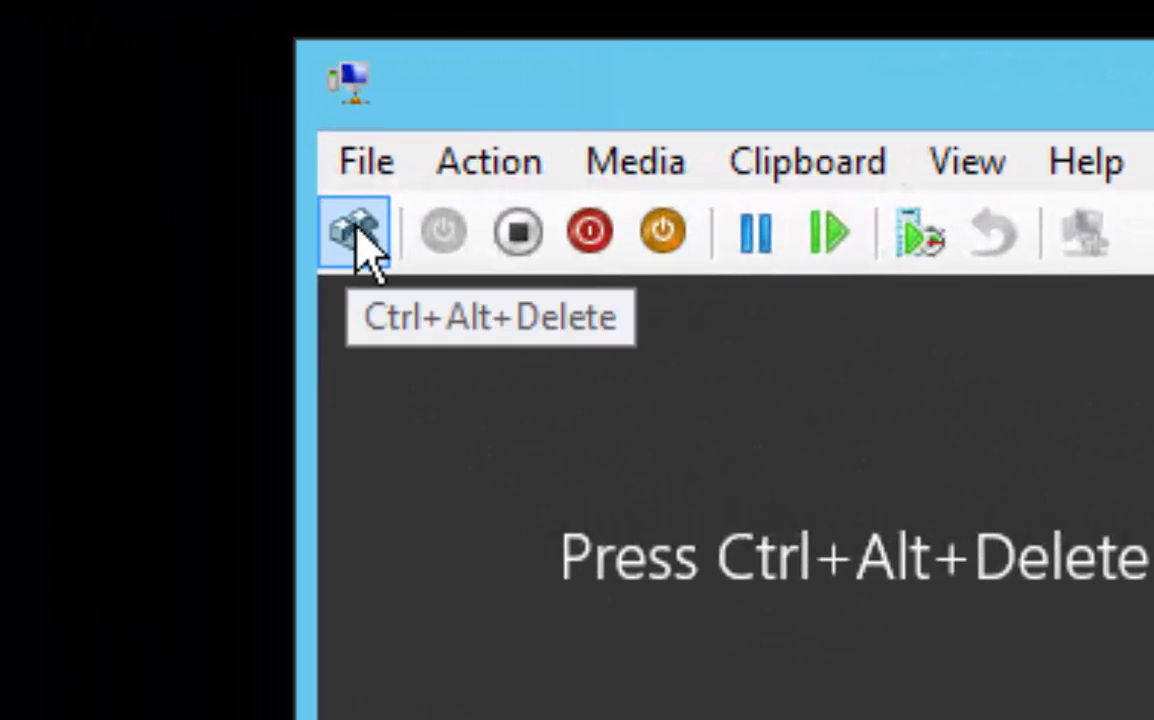
{"action": "left_click", "coordinate": [357, 234]}
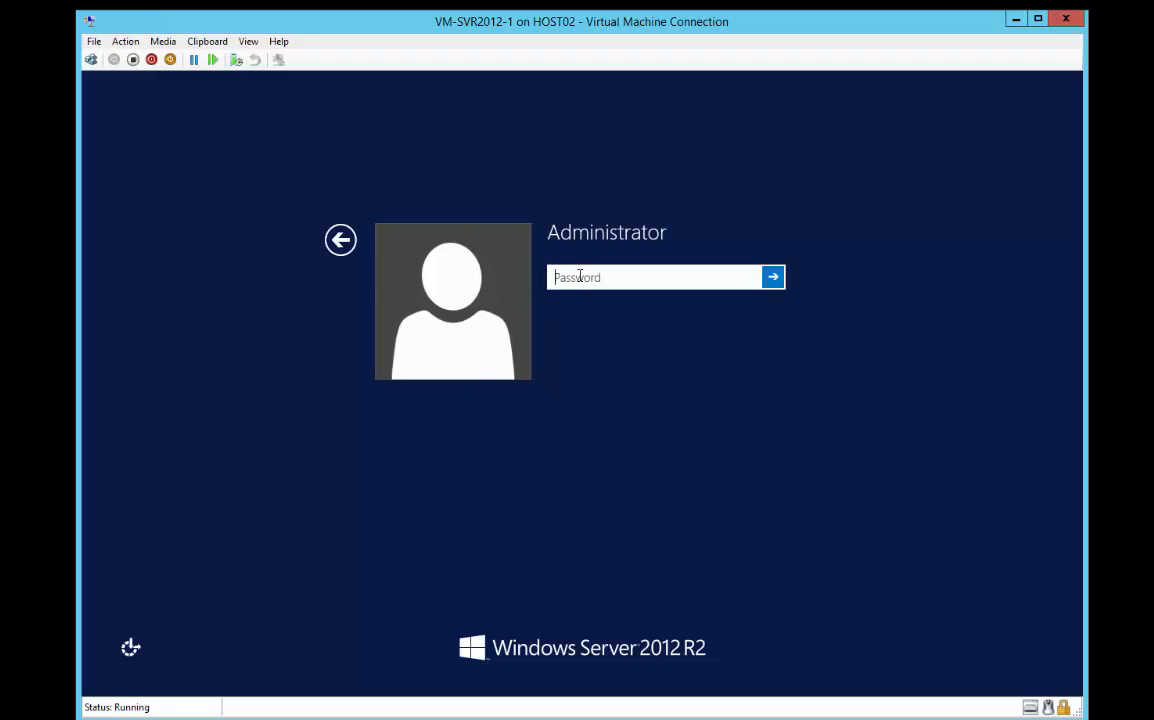
{"action": "type", "text": "Pa$$w0rd"}
{"action": "key", "text": "Return"}
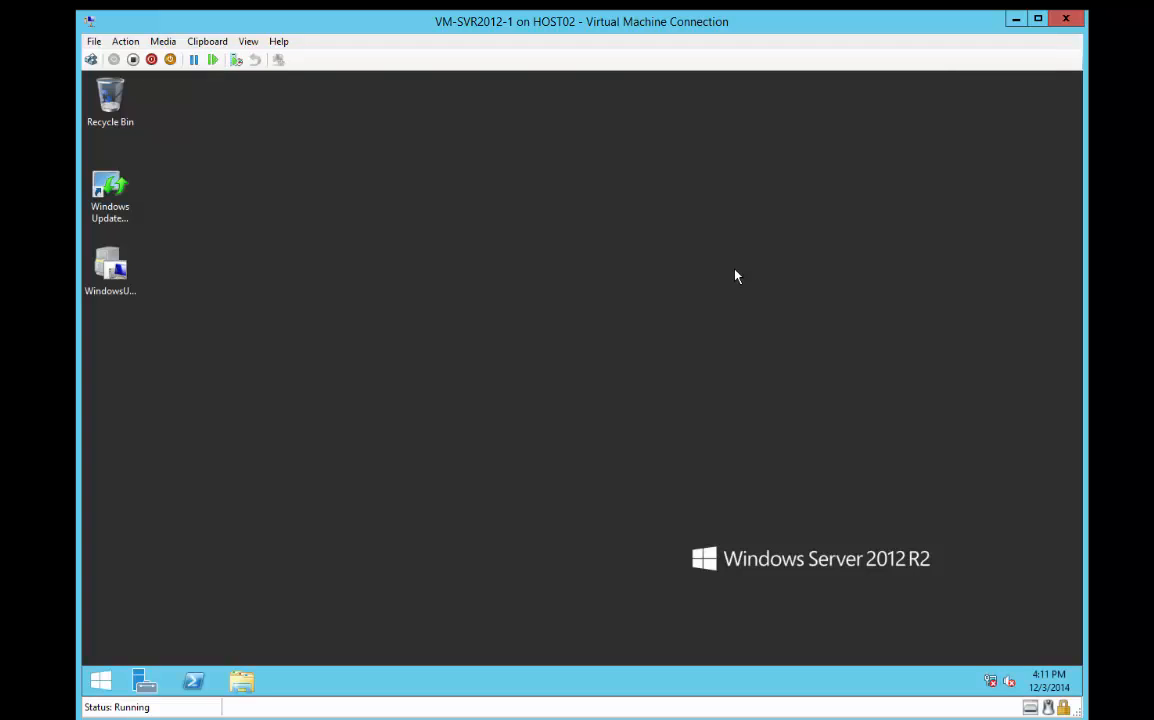
Browse to the folder C:\Windows\System32\Sysprep inside the virtual machine
{"action": "left_click", "coordinate": [242, 683]}
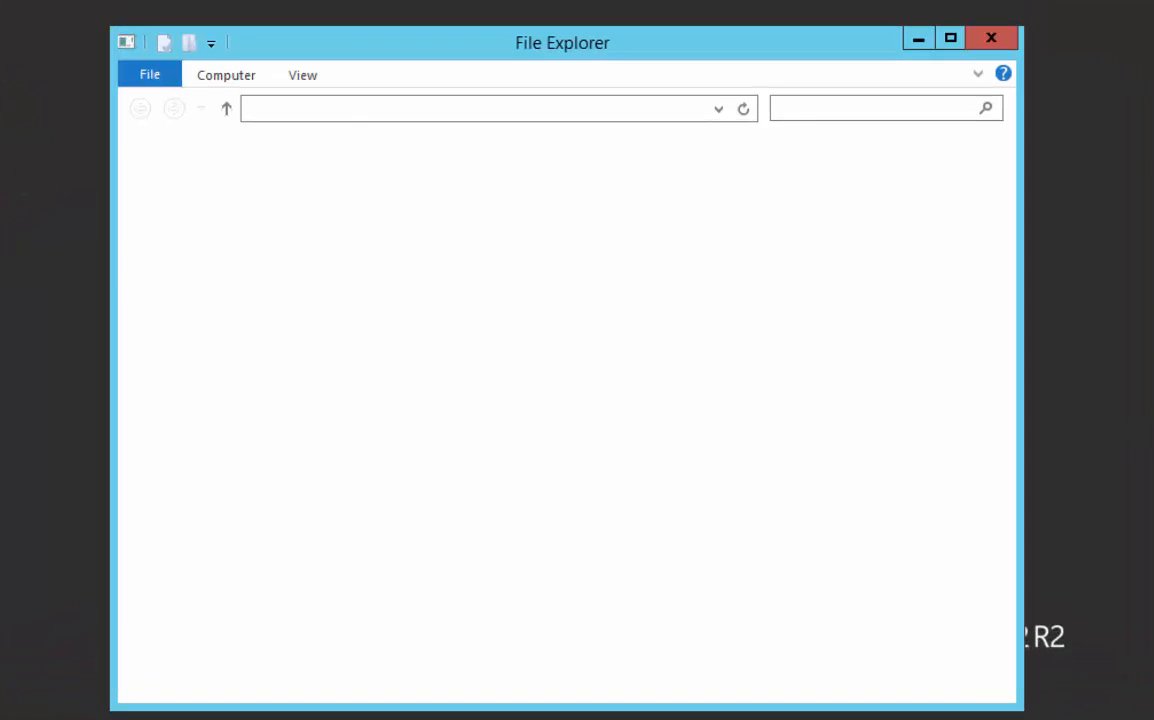
{"action": "double_click", "coordinate": [345, 424]}
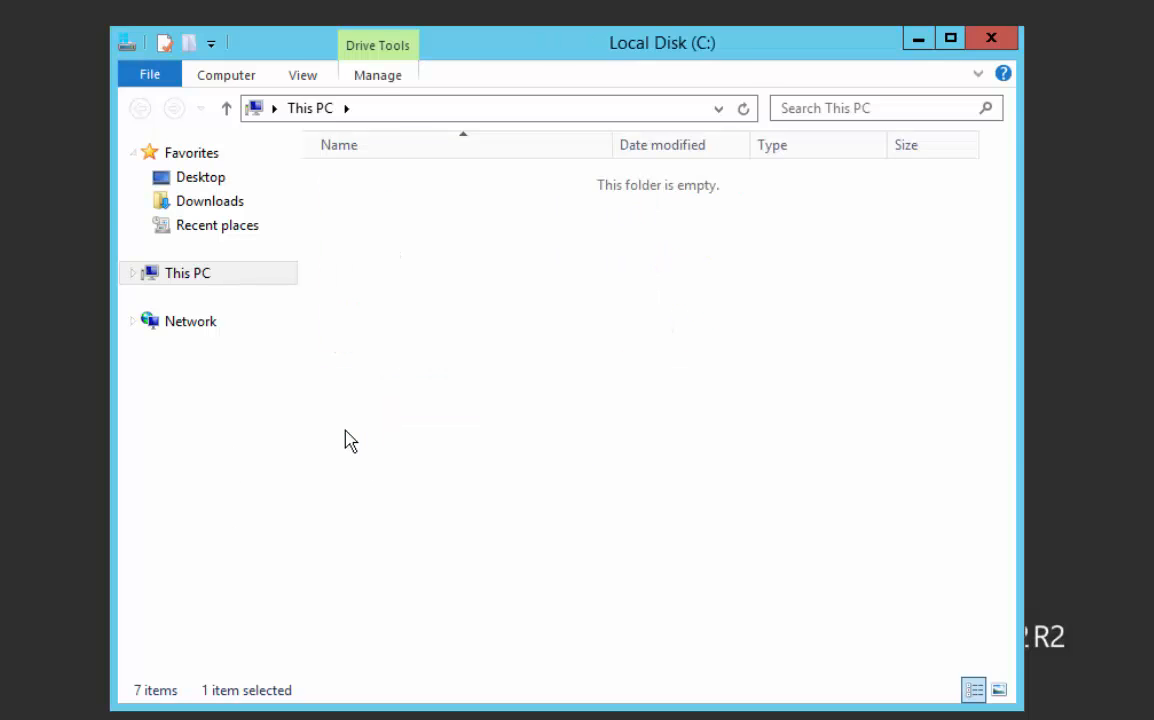
{"action": "double_click", "coordinate": [361, 281]}
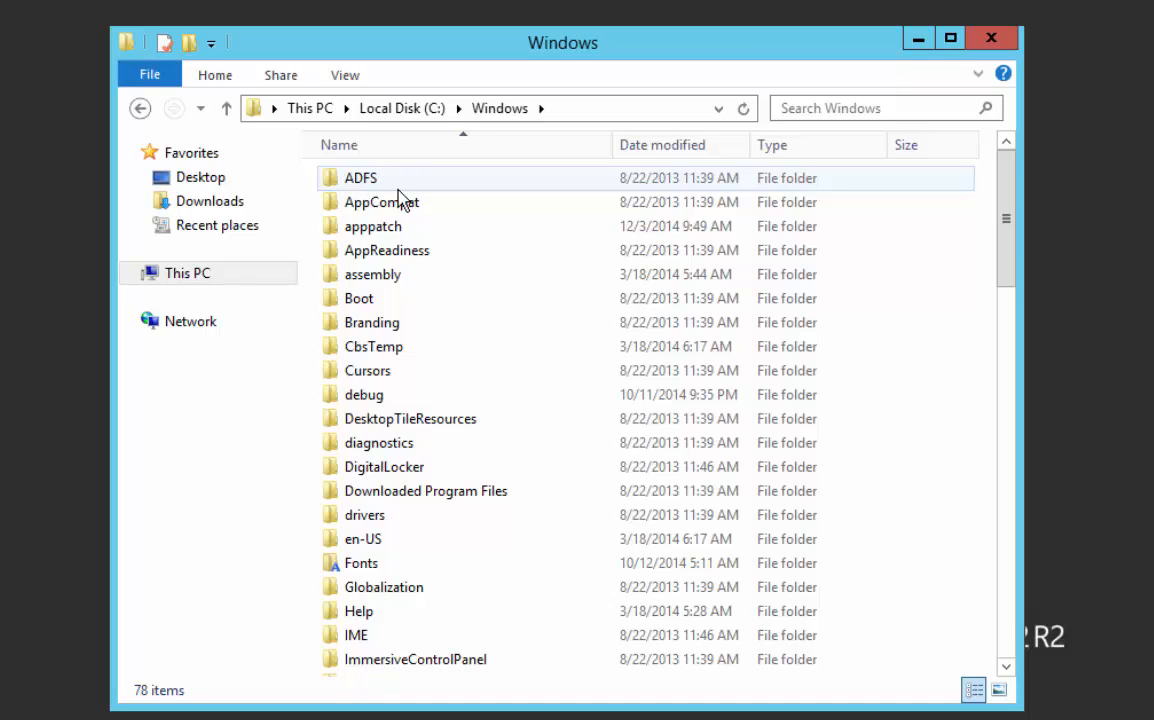
{"action": "type", "text": "sy"}
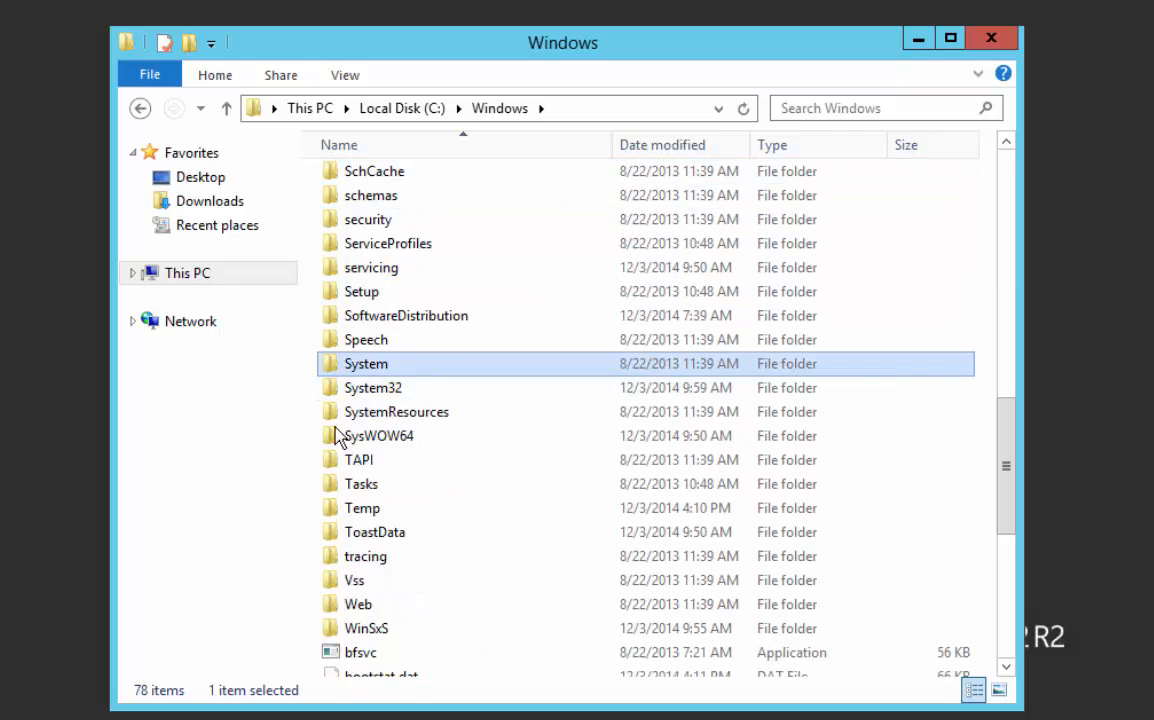
{"action": "double_click", "coordinate": [372, 390]}
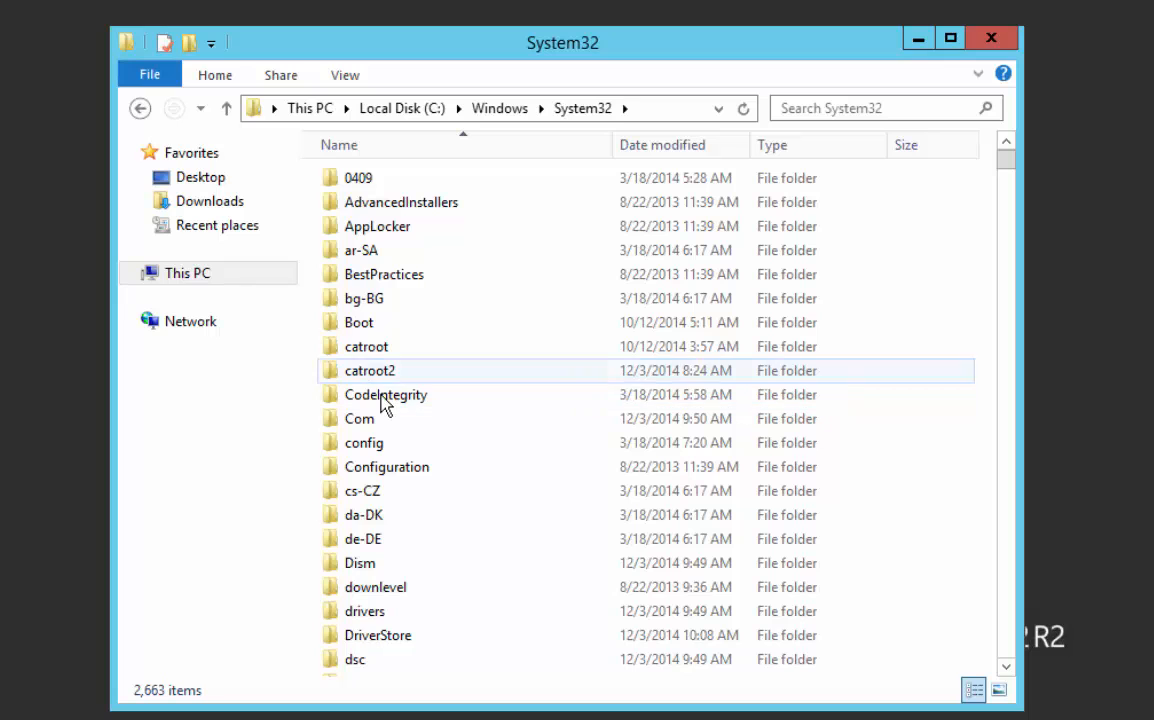
{"action": "type", "text": "sy"}
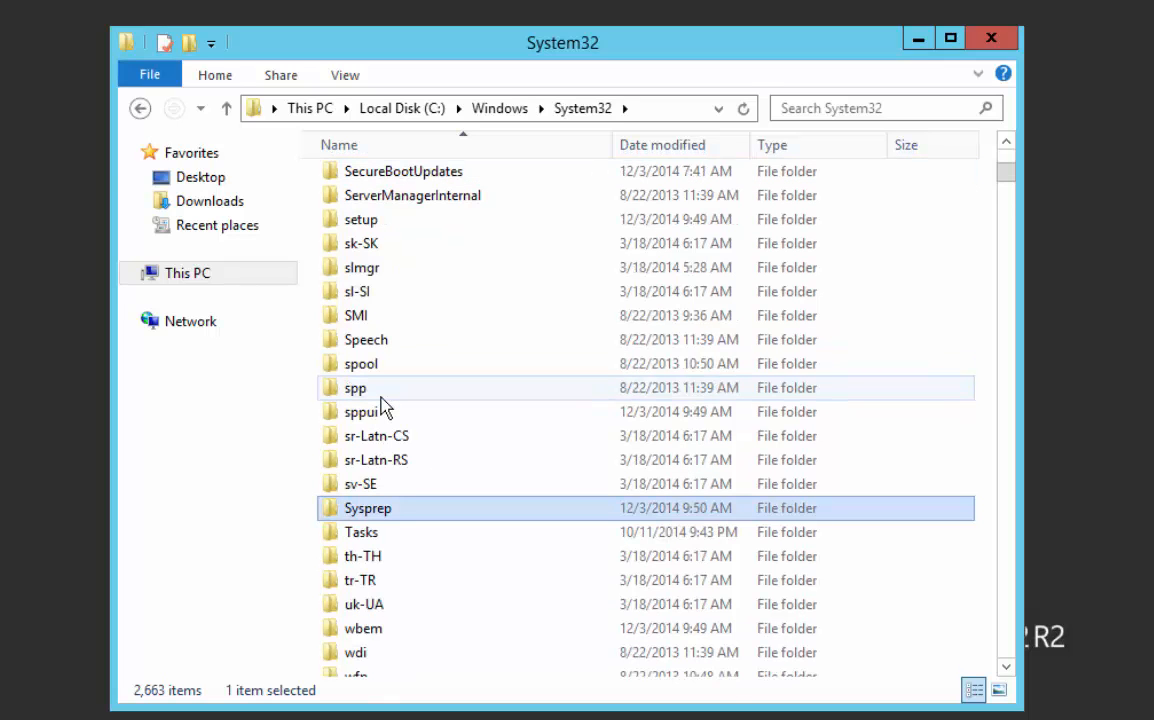
{"action": "double_click", "coordinate": [390, 512]}
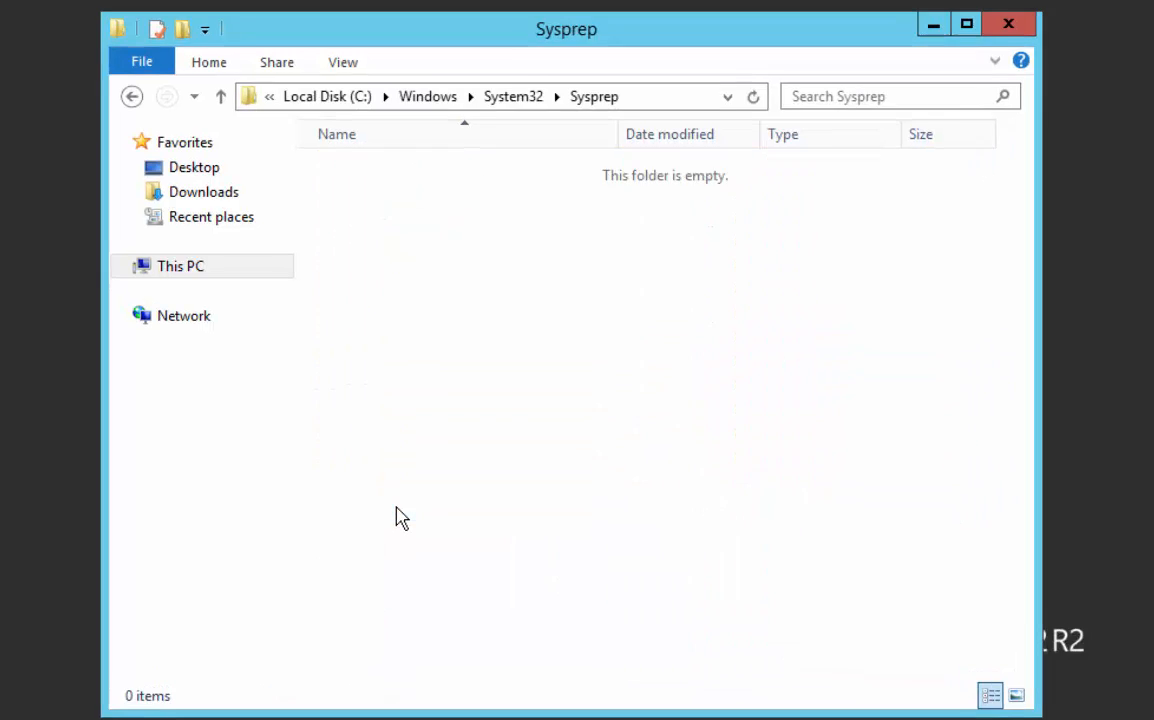
Run sysprep as administrator with Enter System Out-of-Box Experience (OOBE), Generalize enabled and Reboot as the shutdown option
{"action": "right_click", "coordinate": [357, 246]}
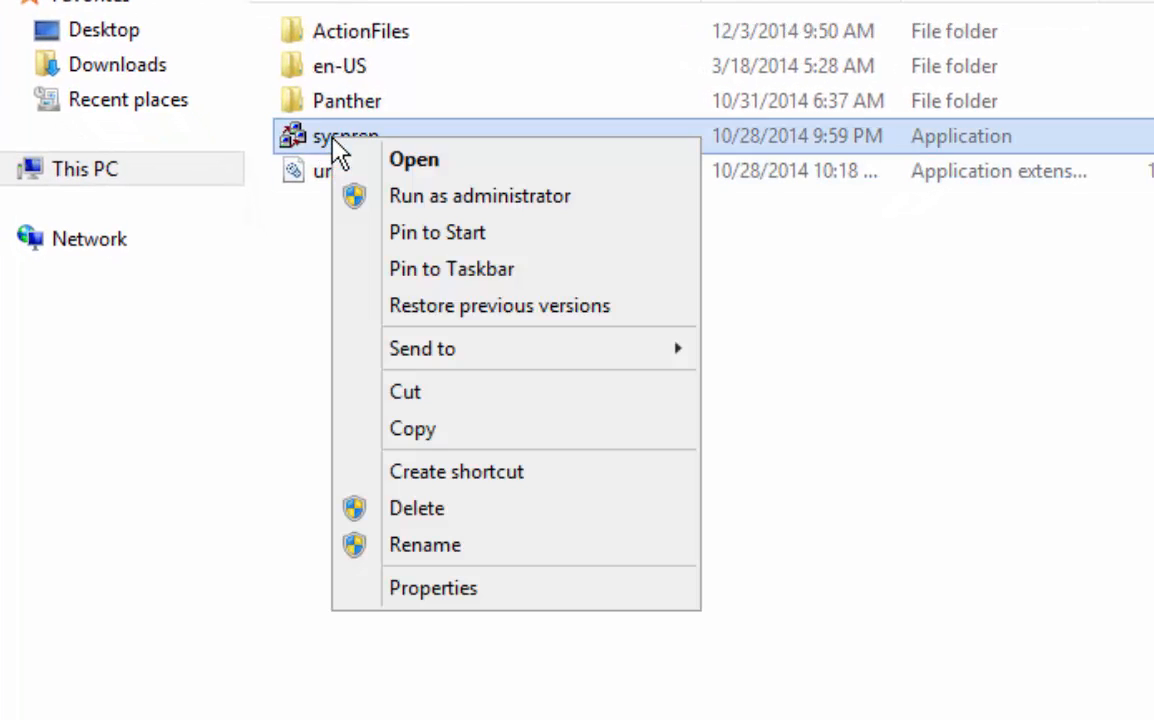
{"action": "left_click", "coordinate": [435, 202]}
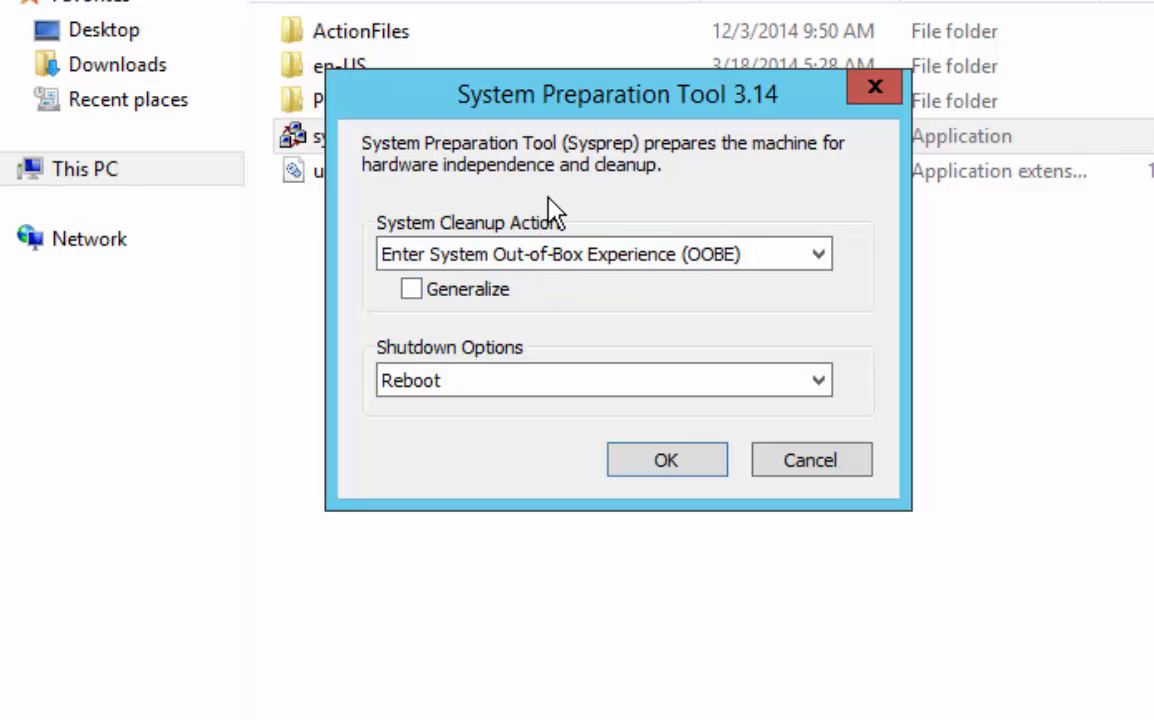
{"action": "left_click", "coordinate": [415, 289]}
{"action": "left_click", "coordinate": [662, 458]}
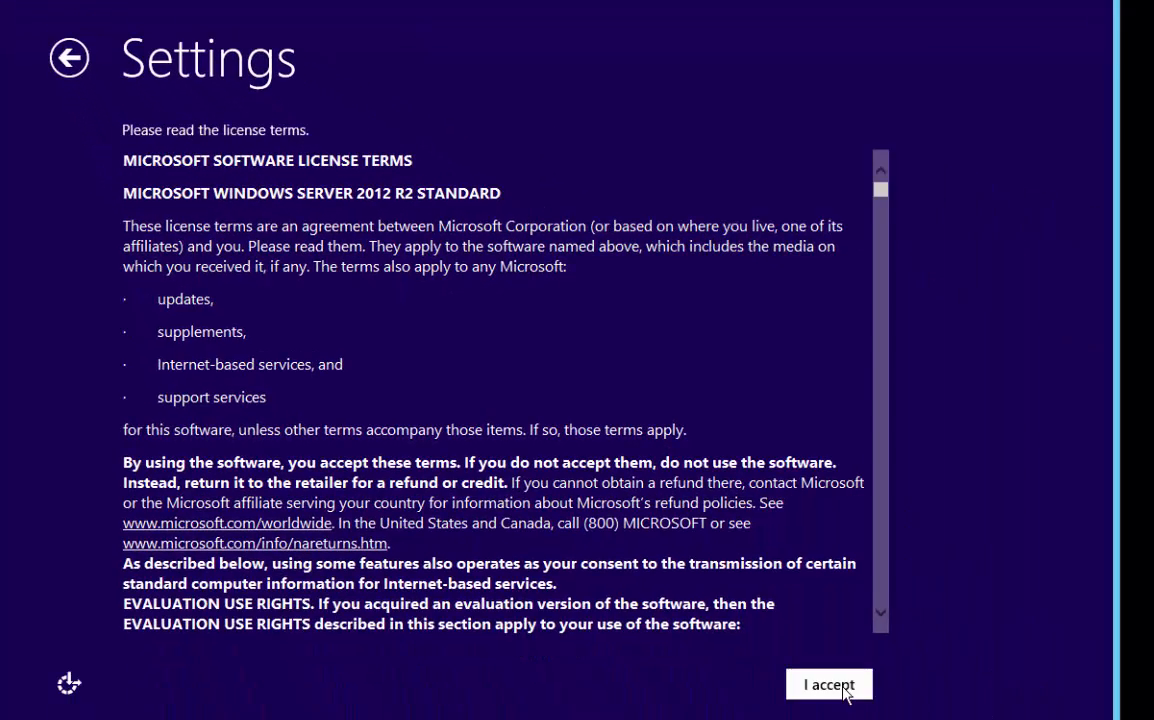
Accept the Windows Server license terms and try to set the built-in administrator account's password
{"action": "left_click", "coordinate": [843, 688]}
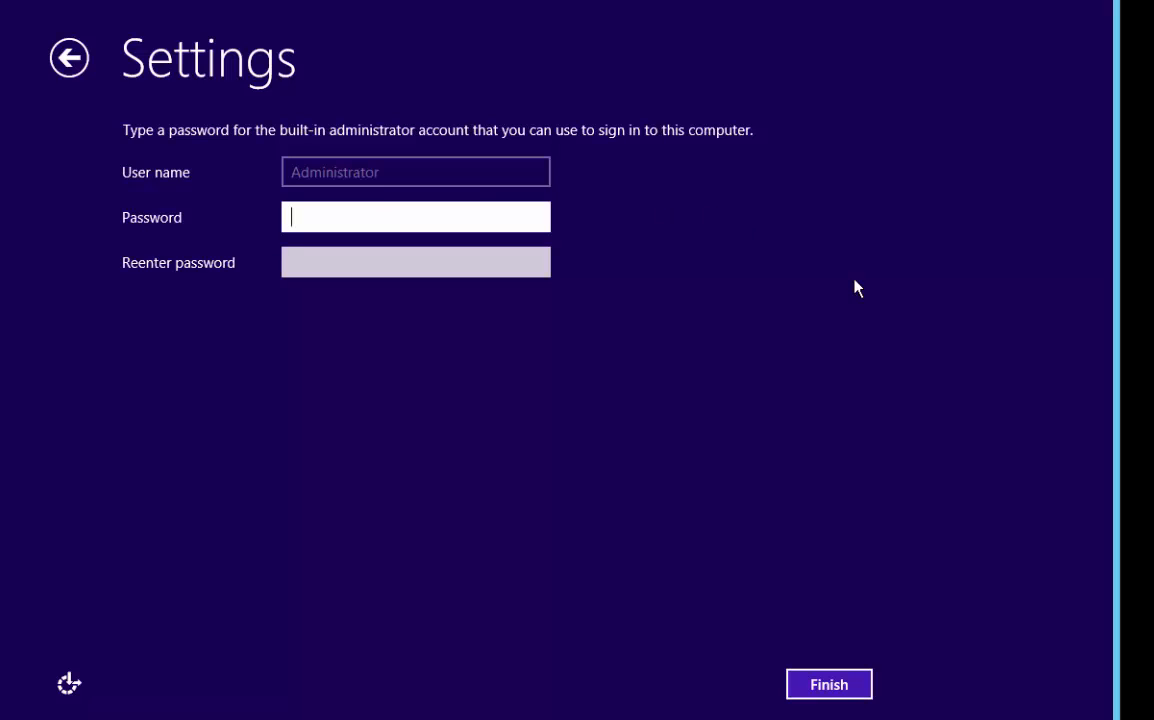
{"action": "type", "text": "••••••••"}
{"action": "key", "text": "Tab"}
{"action": "type", "text": "•••••••••"}
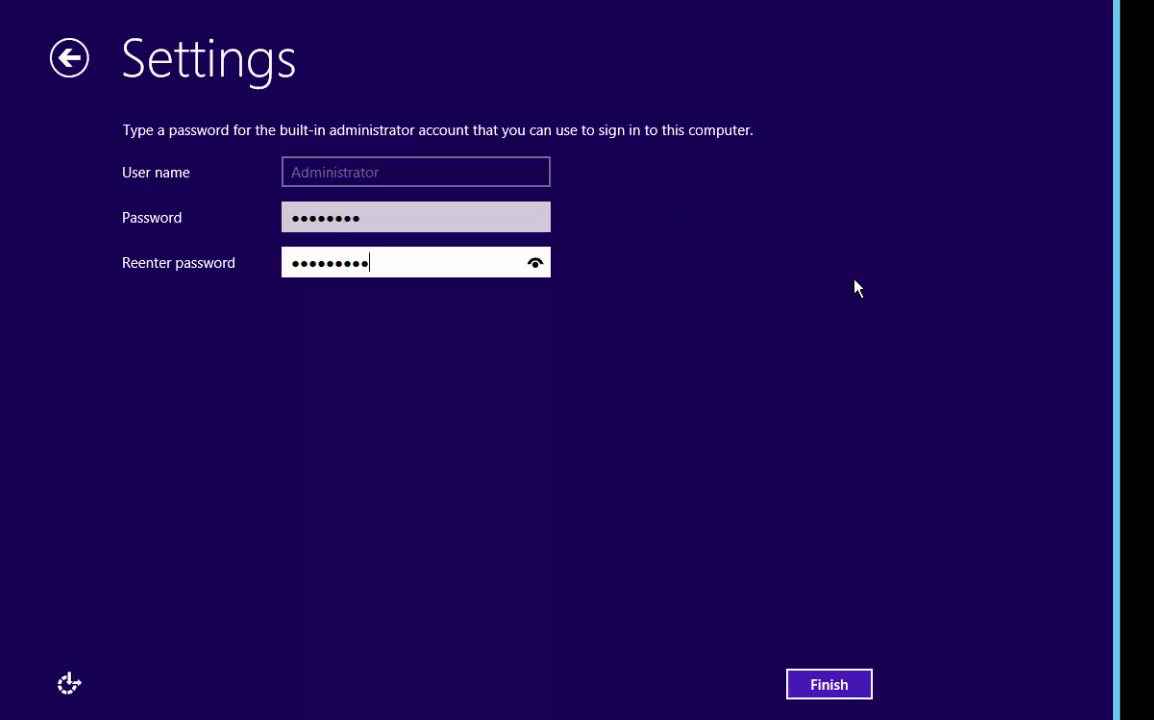
{"action": "left_click", "coordinate": [838, 688]}
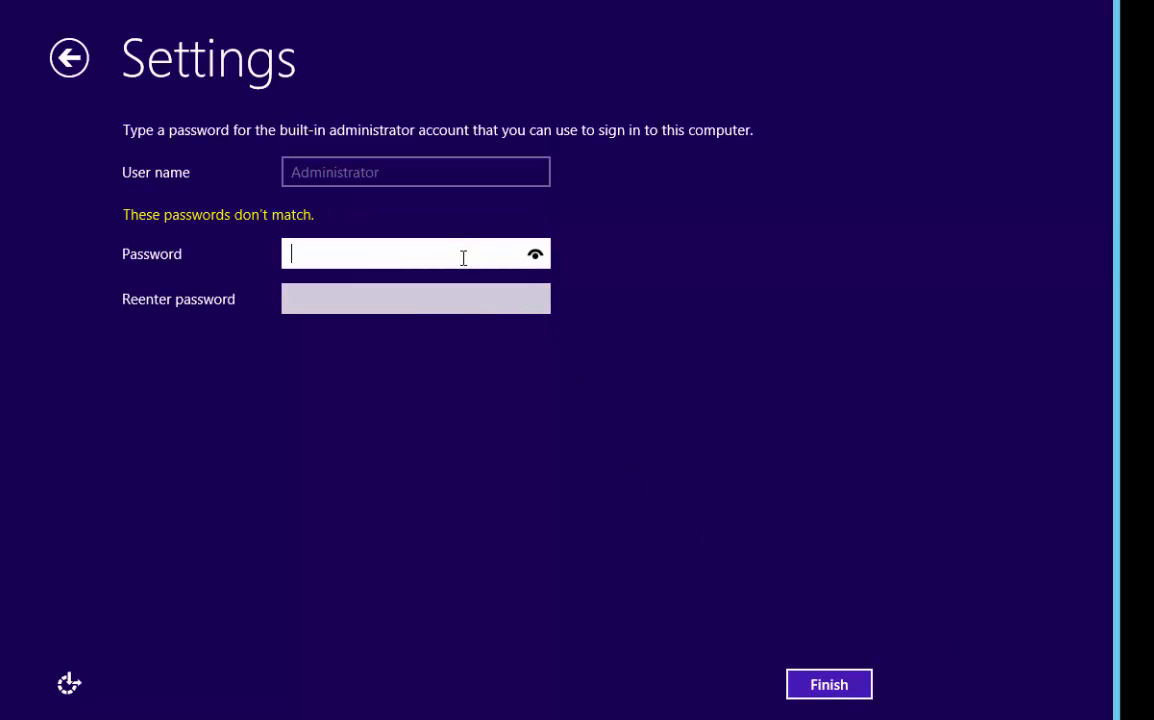
Enter matching passwords in both password fields for the built-in administrator and finish the Windows setup
{"action": "type", "text": "••"}
{"action": "type", "text": "•••••••"}
{"action": "key", "text": "Tab"}
{"action": "type", "text": "•••••••••"}
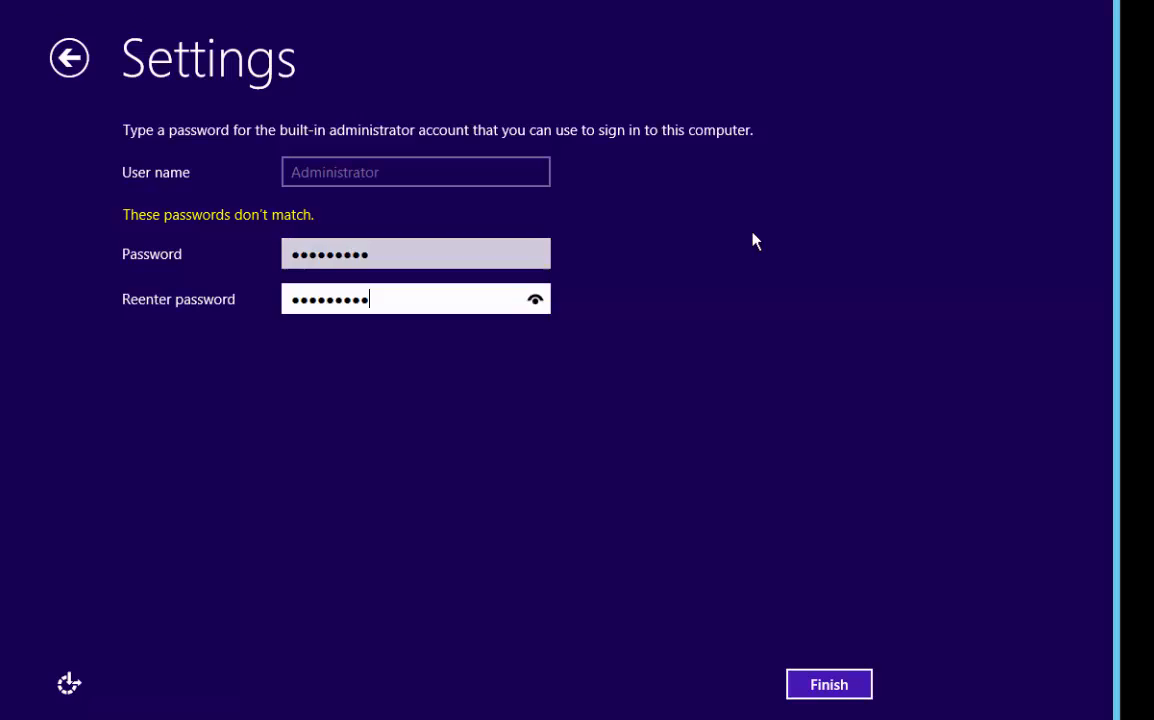
{"action": "key", "text": "Return"}
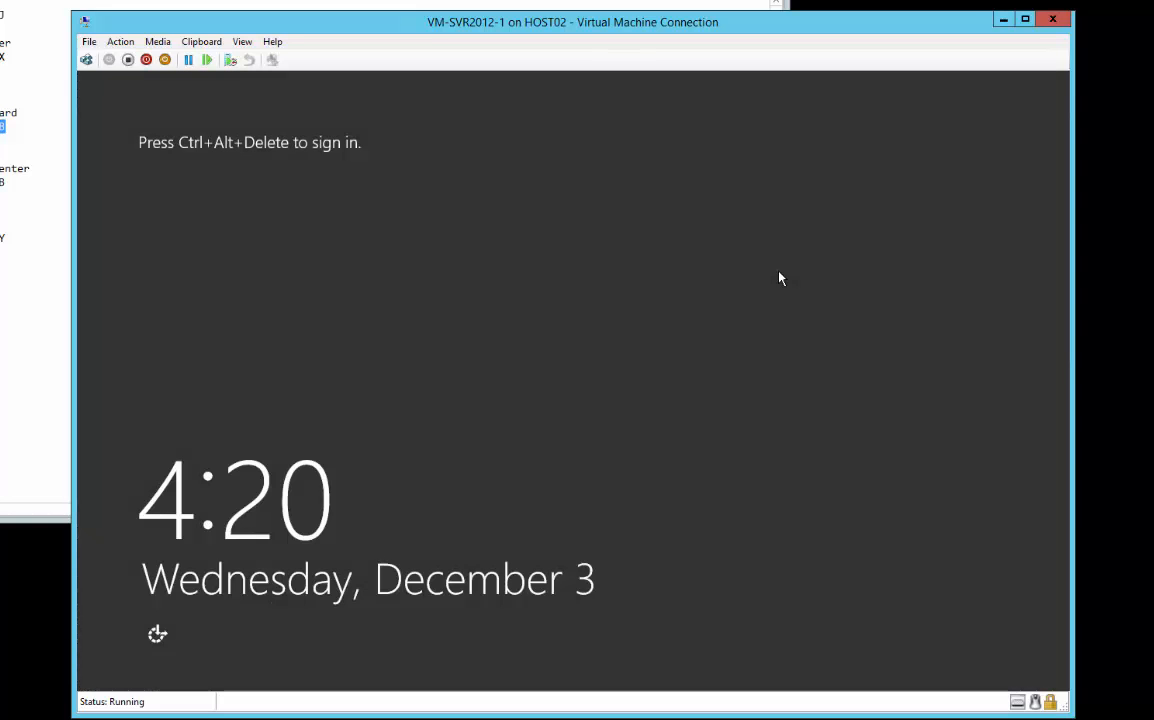
Unlock the sign-in screen of the freshly prepared server and sign in as Administrator with the account password
{"action": "left_click", "coordinate": [86, 60]}
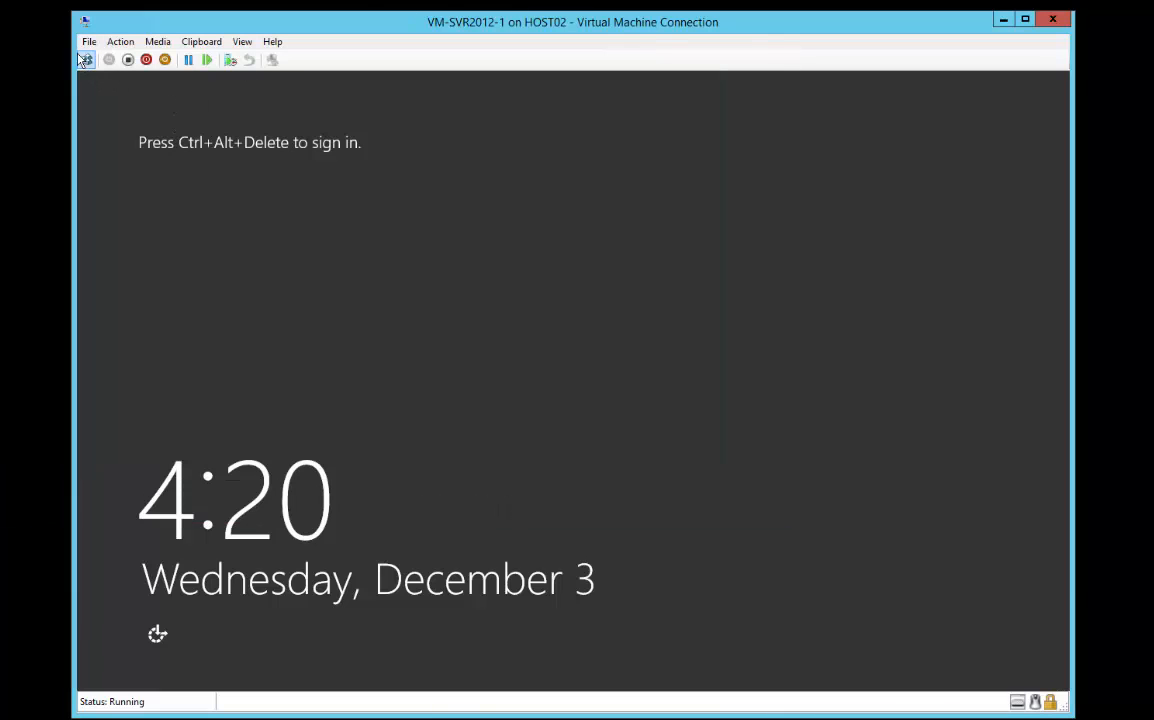
{"action": "left_click", "coordinate": [86, 60]}
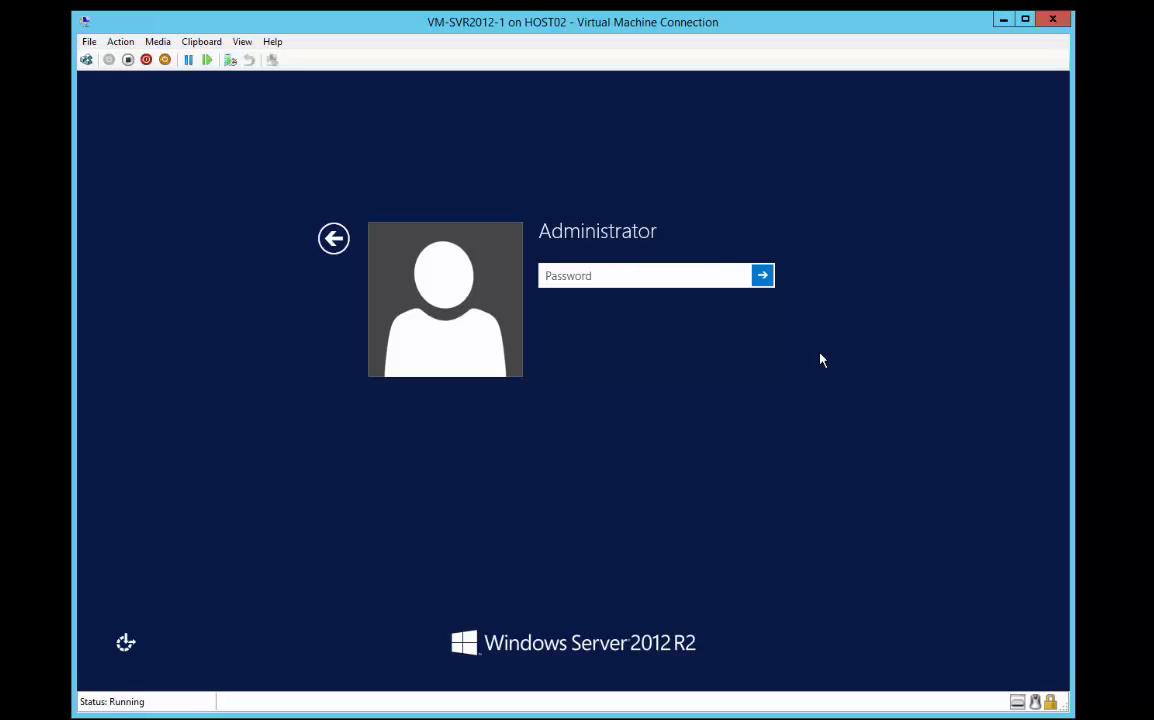
{"action": "type", "text": "Pa$$w0rd"}
{"action": "key", "text": "Return"}
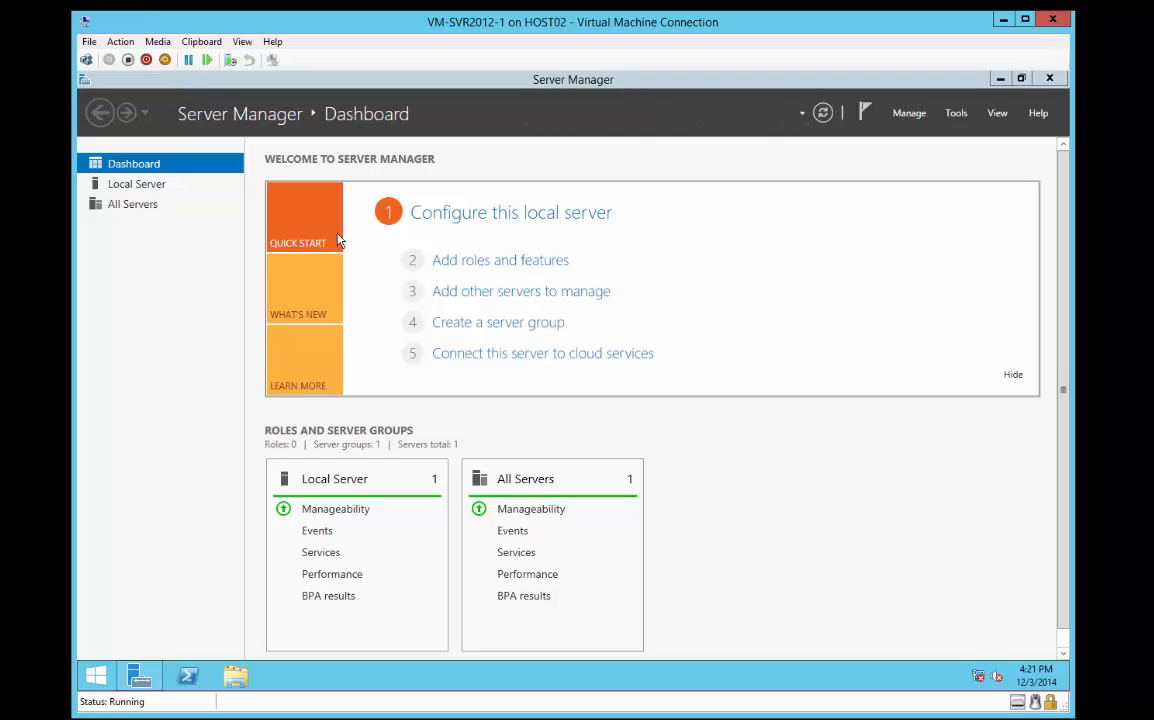
Open the local server's computer name settings and enter VM-SVR2012-1 as the new computer name
{"action": "left_click", "coordinate": [145, 187]}
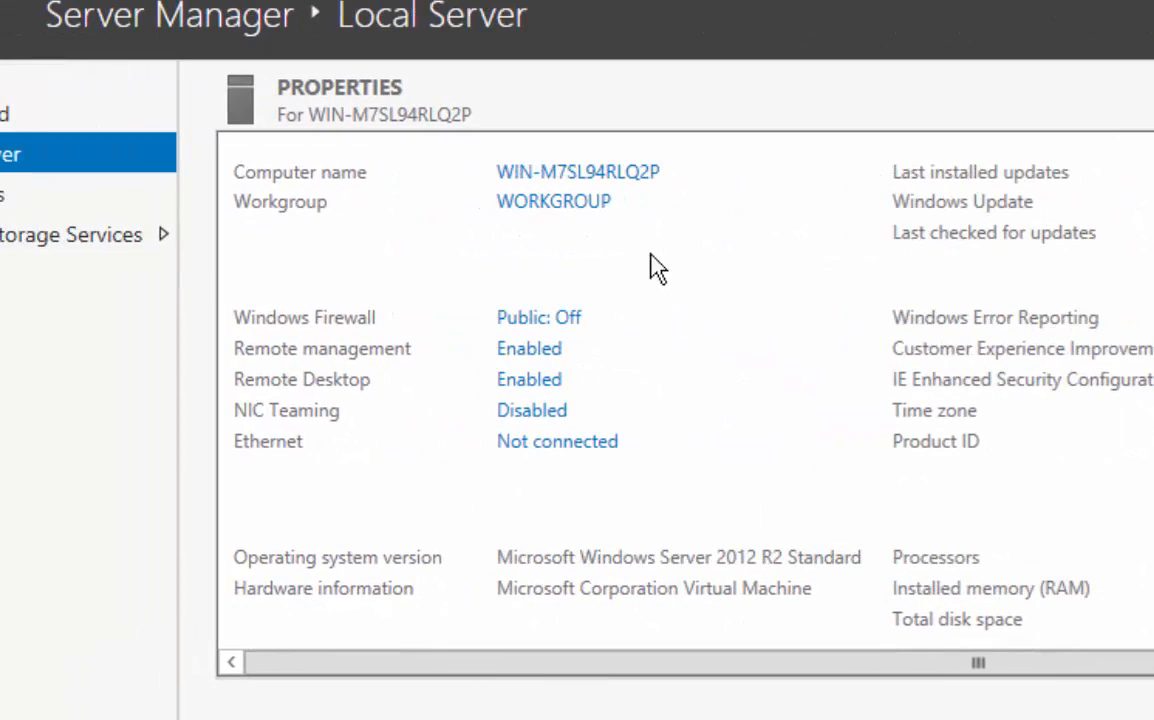
{"action": "left_click", "coordinate": [578, 172]}
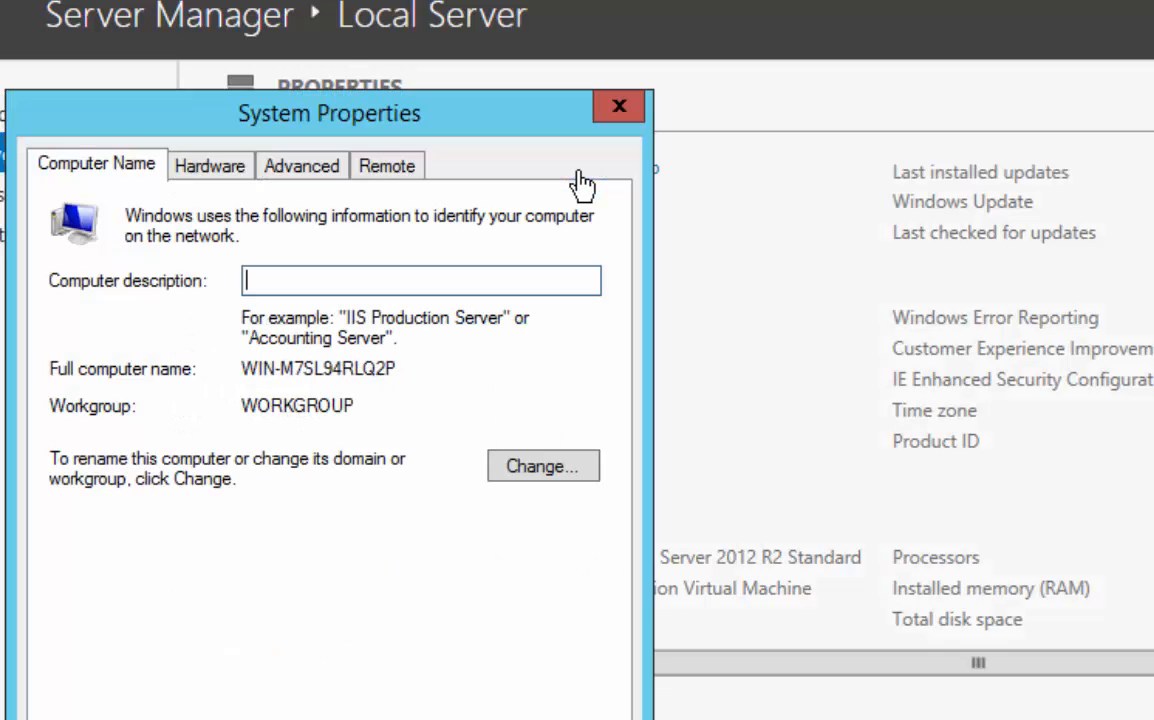
{"action": "left_click", "coordinate": [542, 469]}
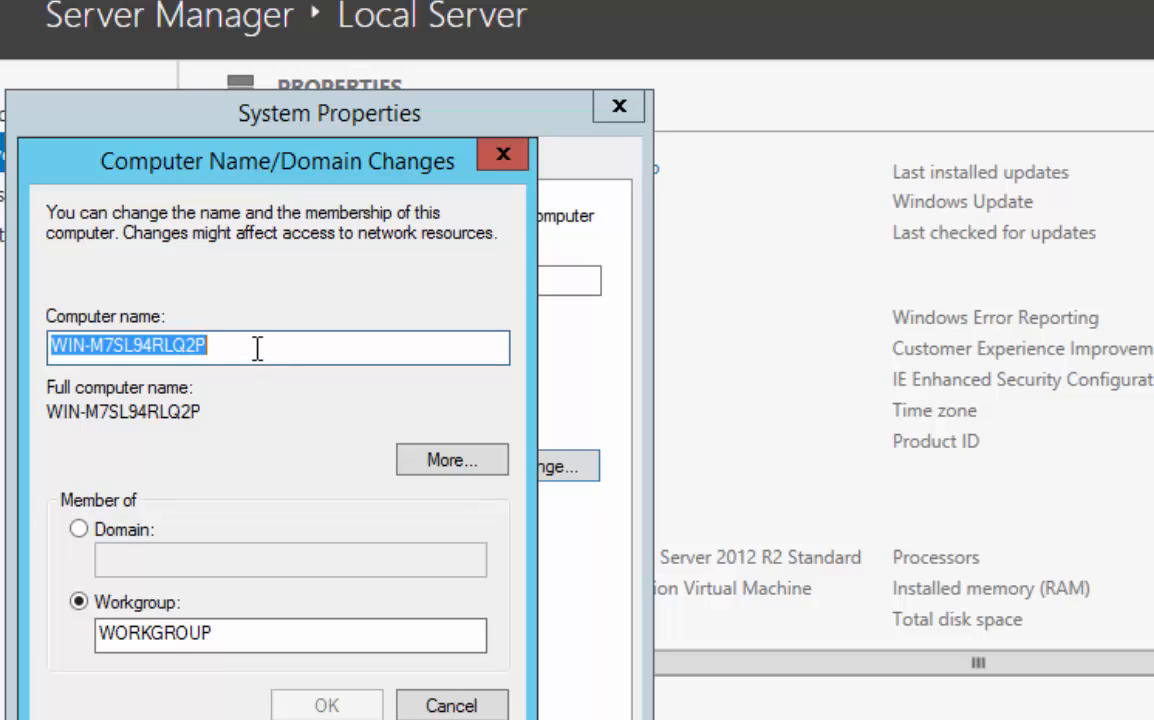
{"action": "type", "text": "VM"}
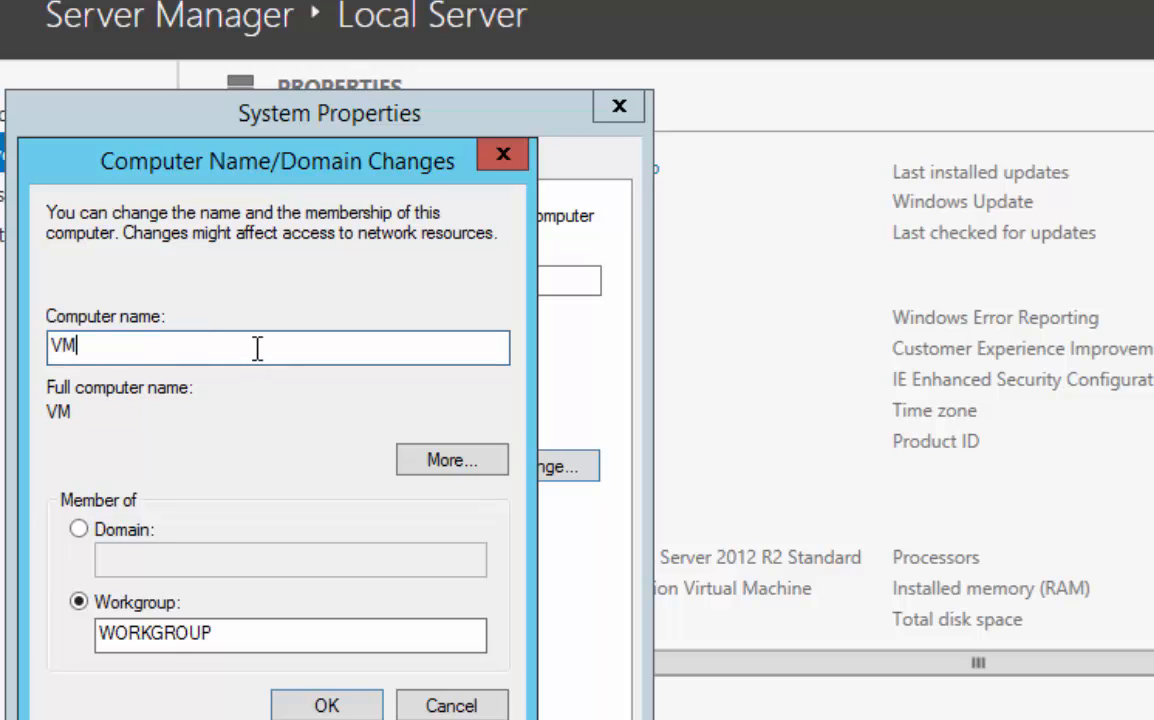
{"action": "type", "text": "-SVR201"}
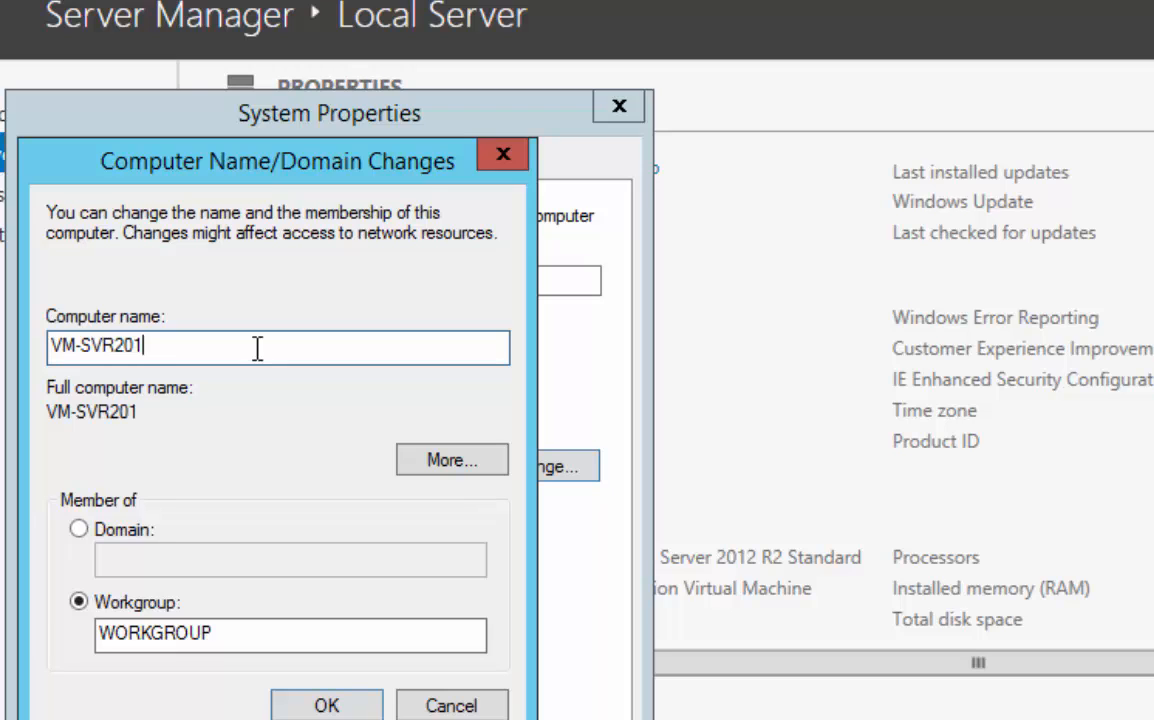
{"action": "type", "text": "2-1"}
Try to join the computer to the domain STAR.COM and dismiss the resulting message
{"action": "left_click", "coordinate": [76, 531]}
{"action": "left_click", "coordinate": [138, 560]}
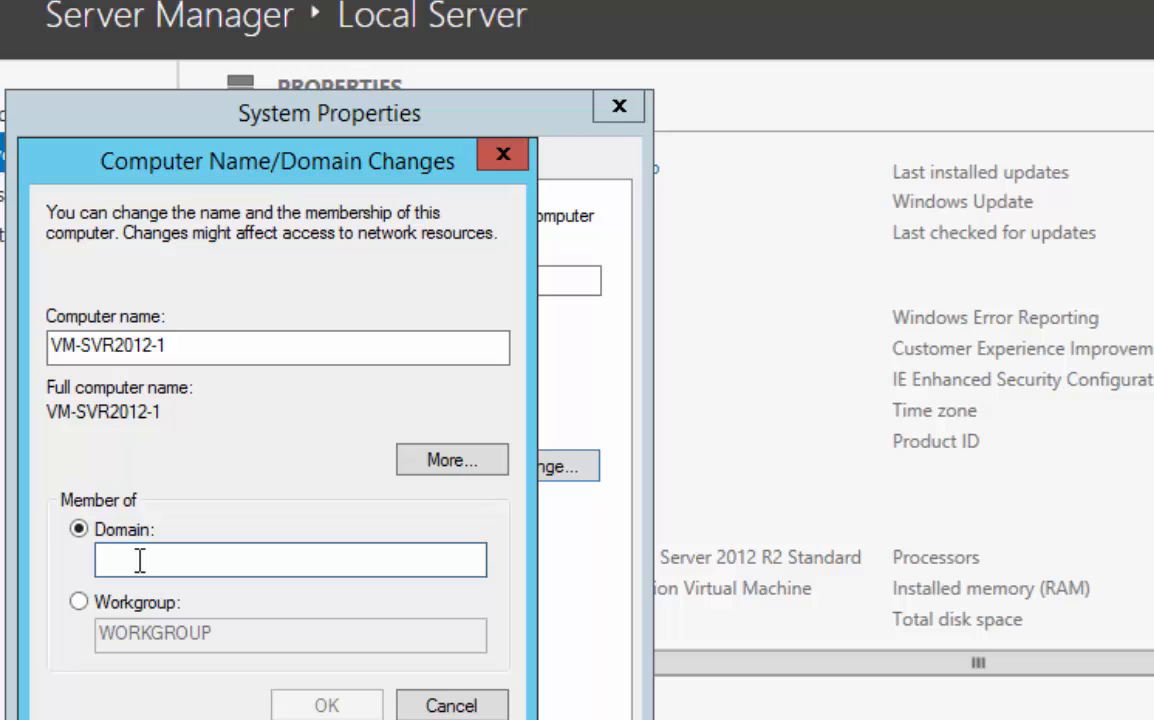
{"action": "type", "text": "STA"}
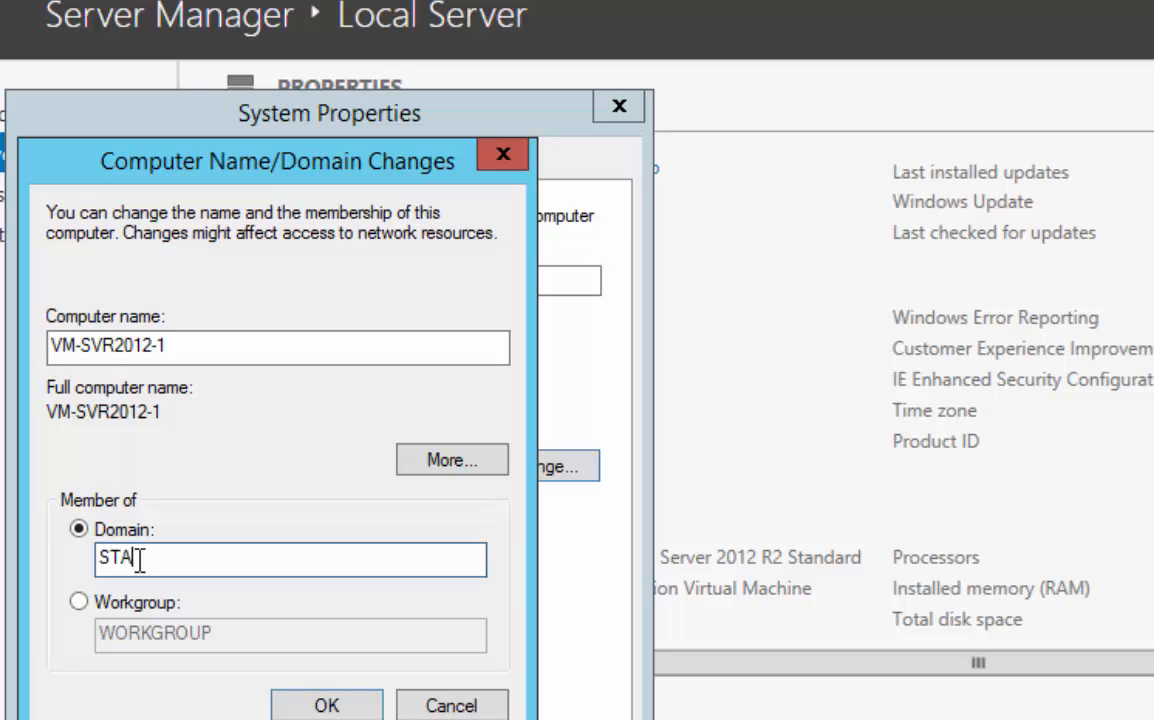
{"action": "type", "text": "R.COM"}
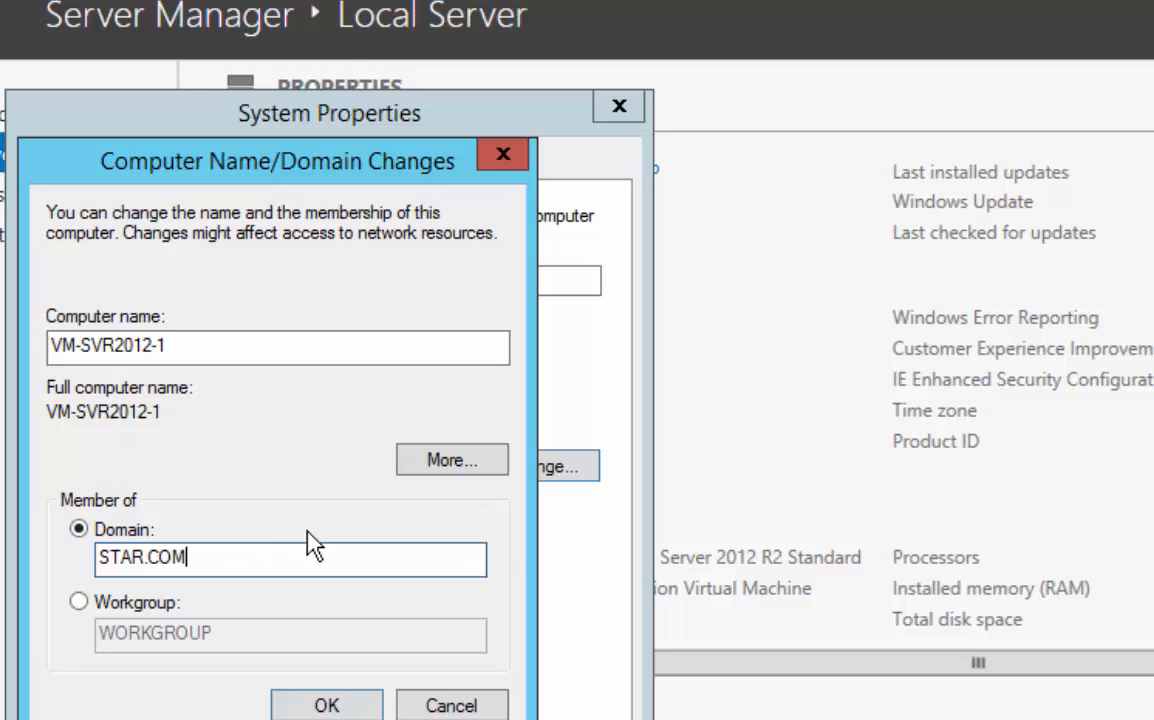
{"action": "left_click", "coordinate": [341, 706]}
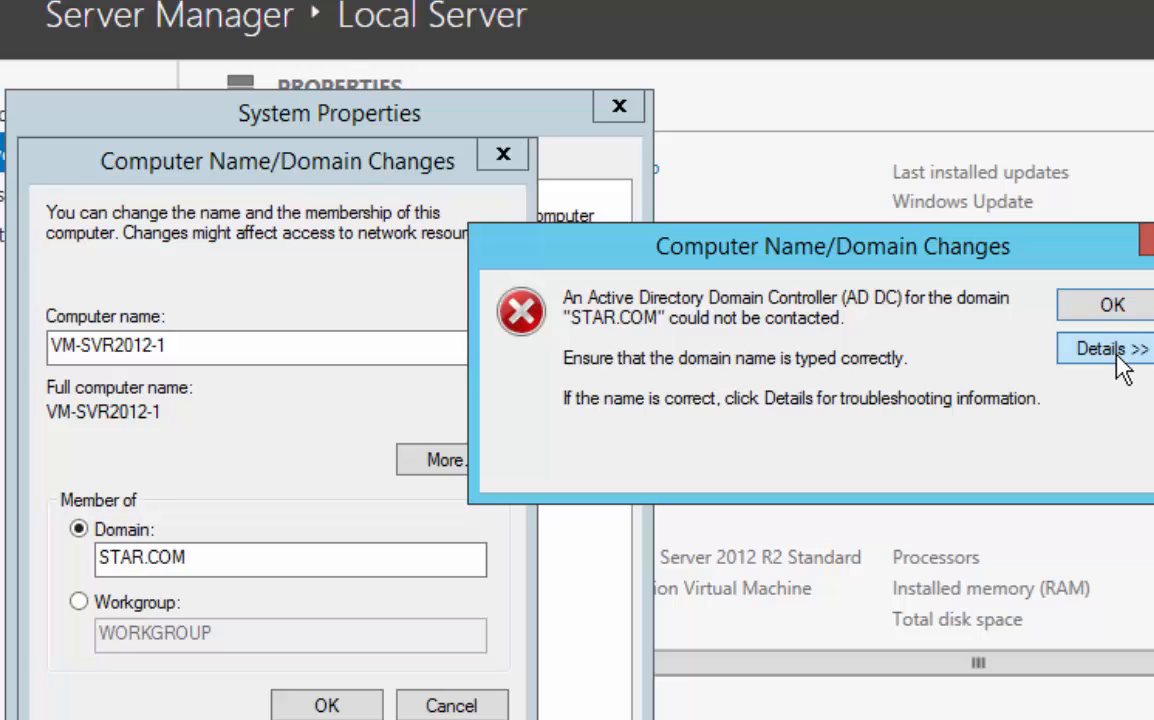
{"action": "left_click", "coordinate": [1110, 306]}
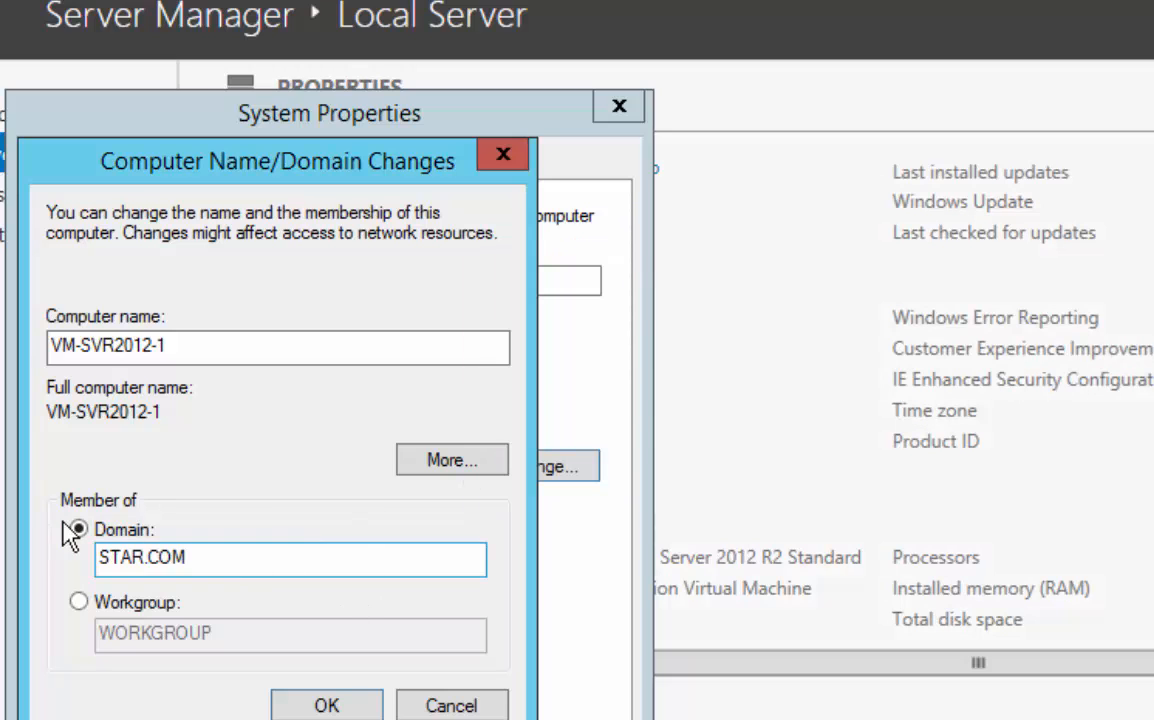
Switch the membership back to the workgroup WORKGROUP, apply the computer name change and restart the server immediately
{"action": "left_click", "coordinate": [79, 602]}
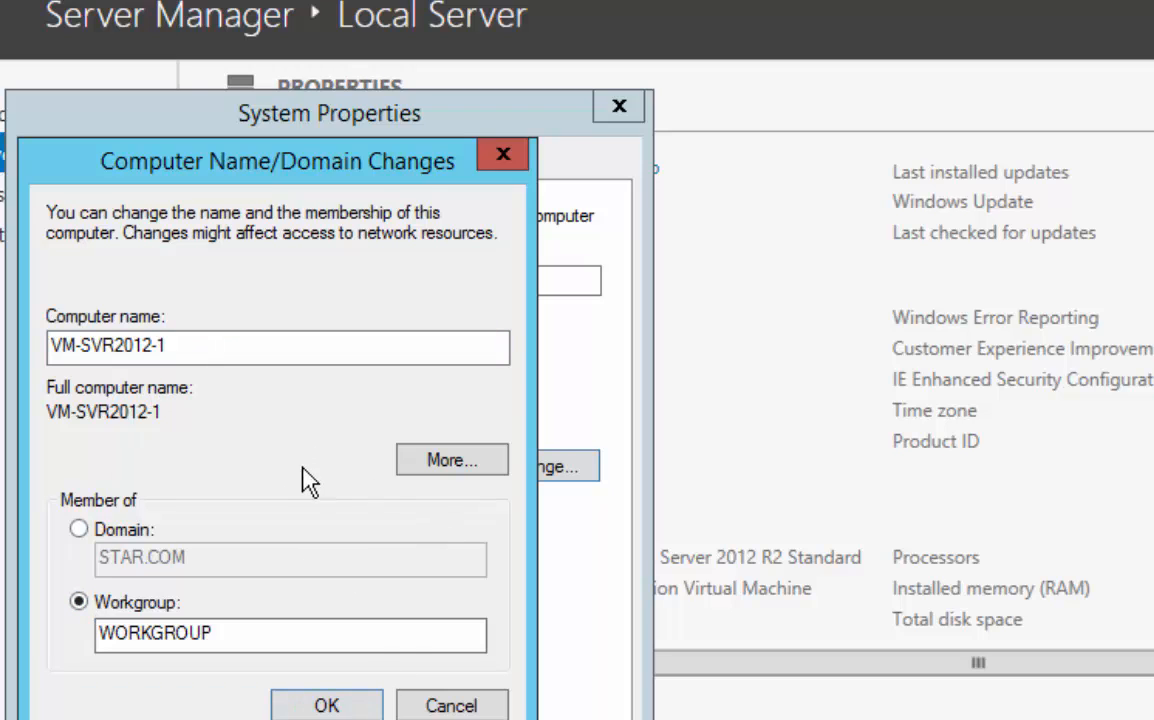
{"action": "left_click", "coordinate": [328, 703]}
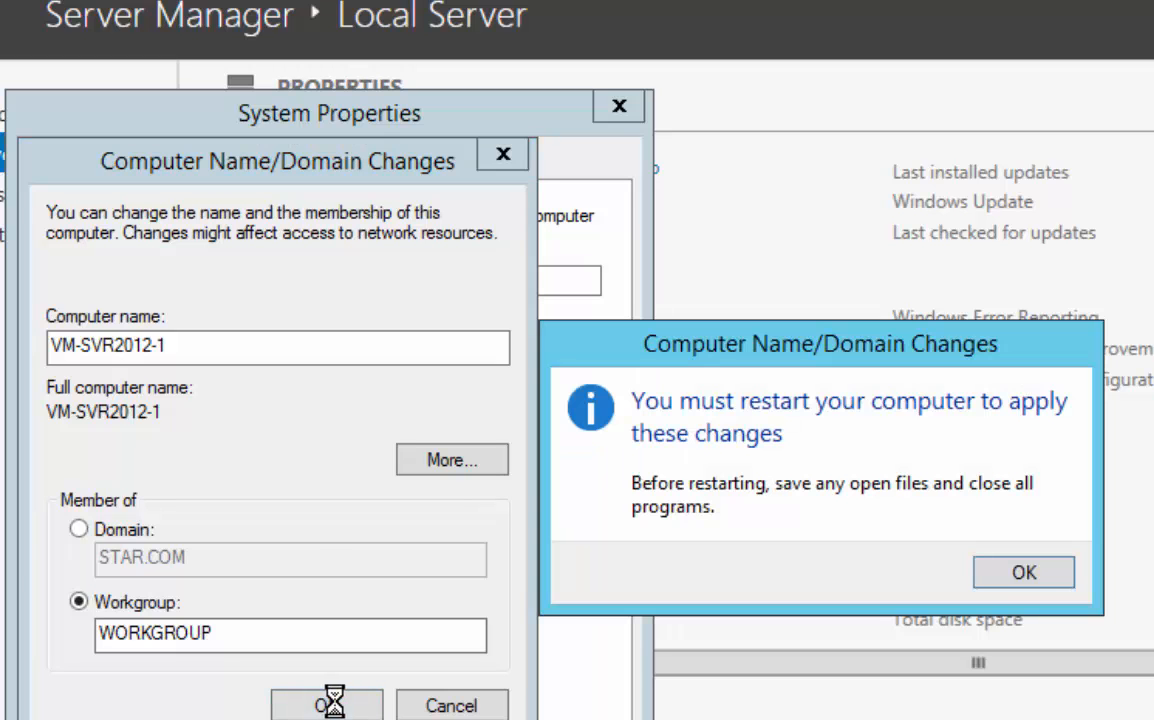
{"action": "left_click", "coordinate": [1000, 573]}
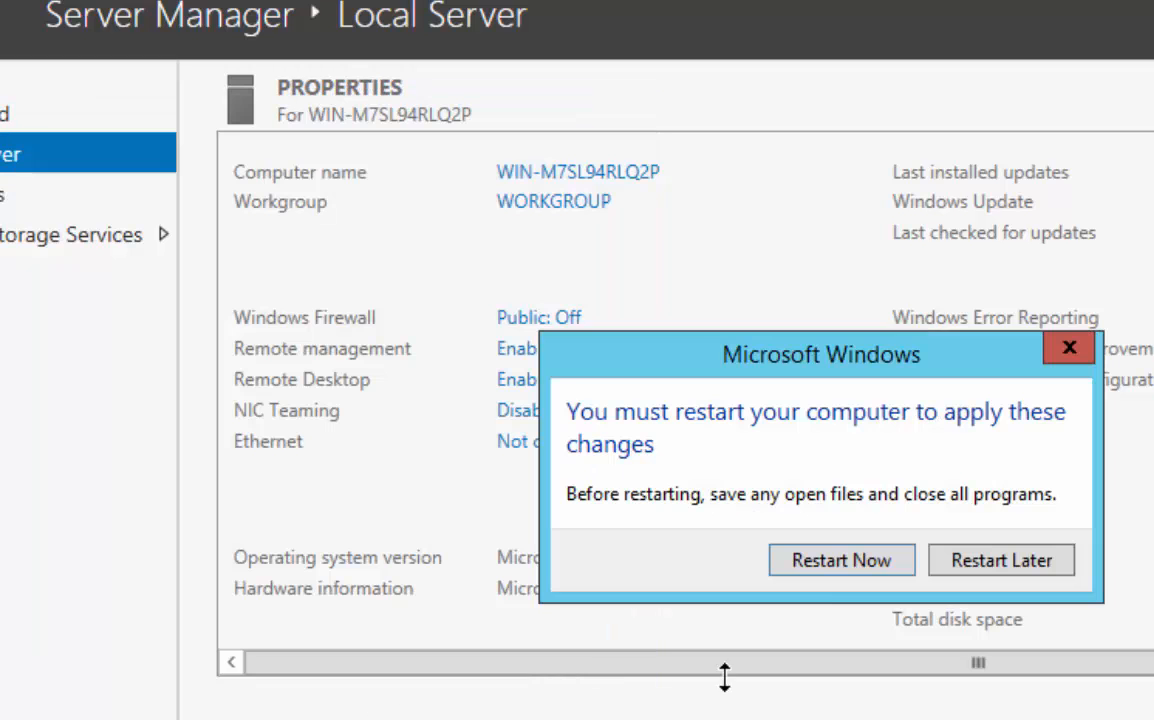
{"action": "left_click", "coordinate": [837, 564]}
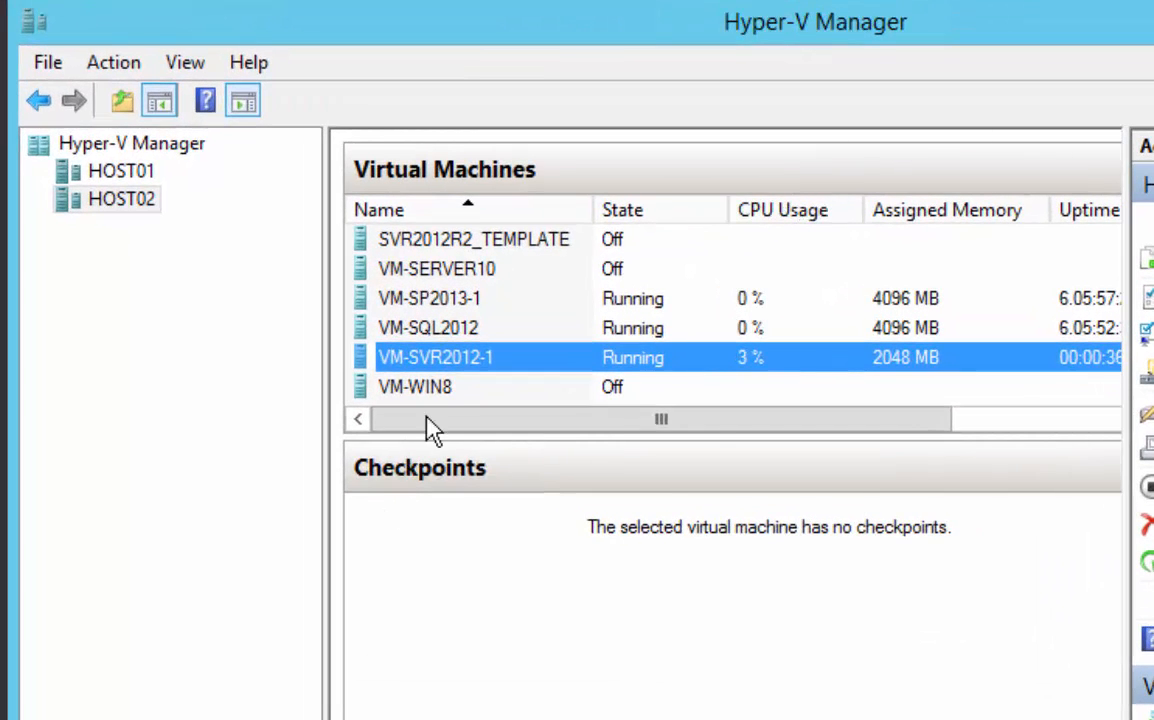
In Hyper-V Manager, connect VM-SVR2012-1's network adapter to the Realtek PCIe GBE Family Controller - Virtual Switch
{"action": "right_click", "coordinate": [418, 354]}
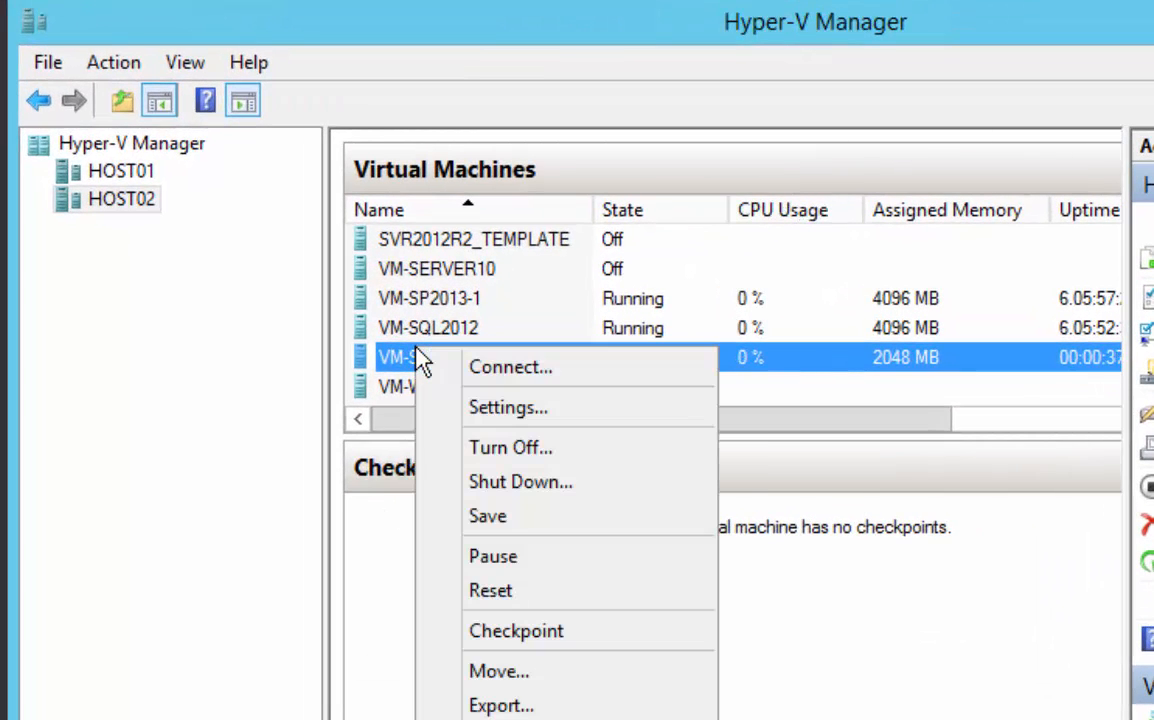
{"action": "left_click", "coordinate": [495, 417]}
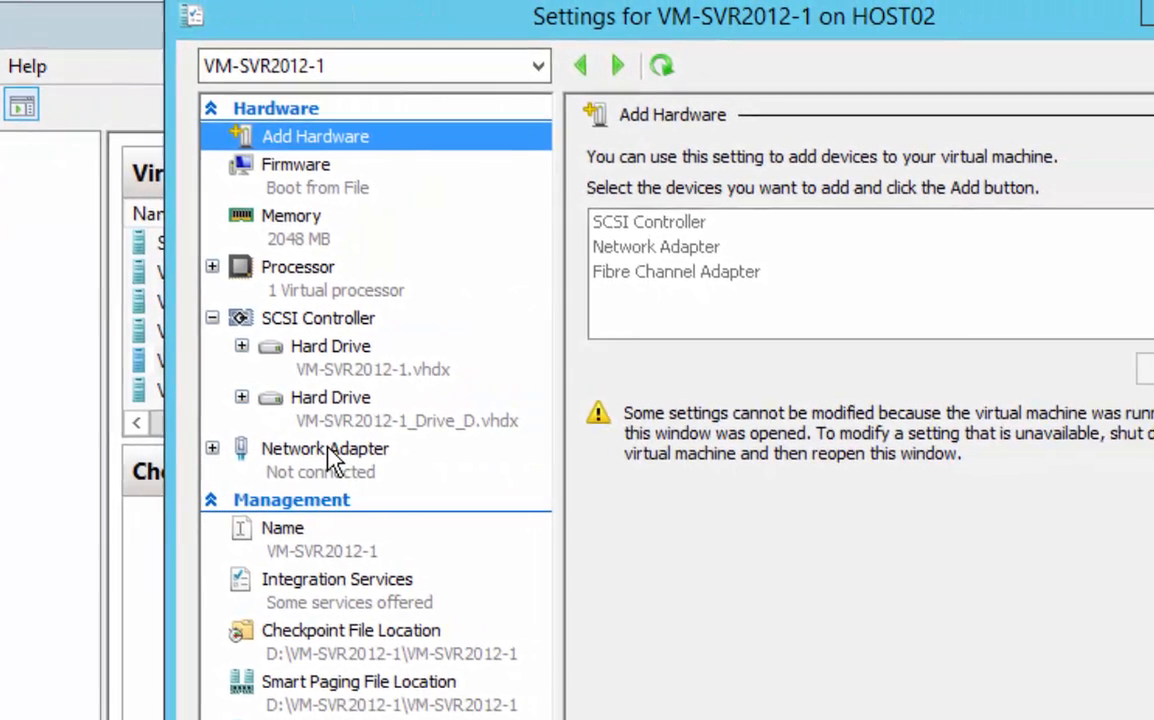
{"action": "left_click", "coordinate": [495, 448]}
{"action": "left_click", "coordinate": [955, 216]}
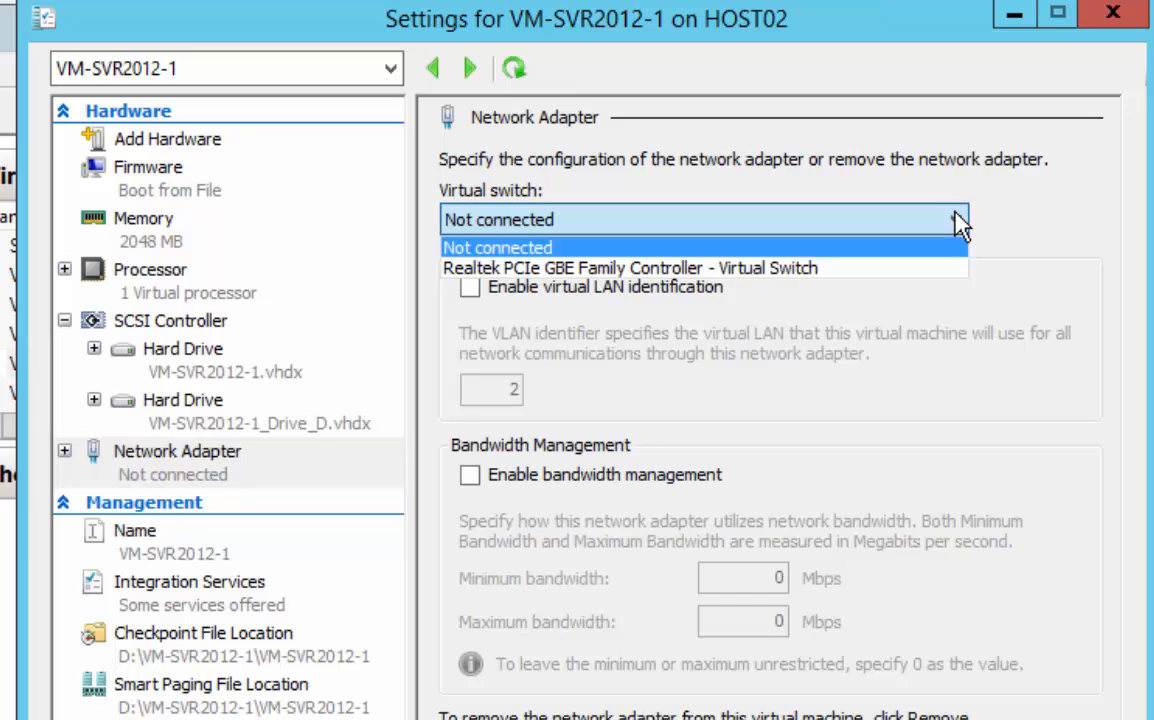
{"action": "left_click", "coordinate": [740, 269]}
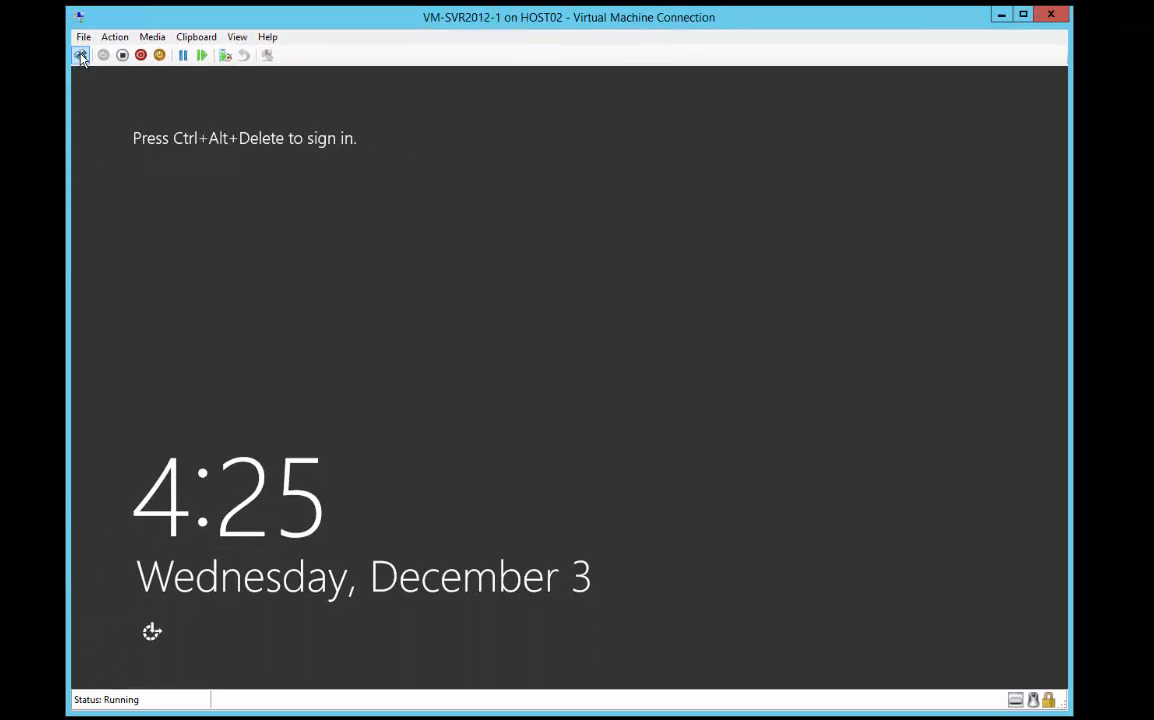
Sign in to the VM-SVR2012-1 console as Administrator with the account password and allow device discovery on the network
{"action": "left_click", "coordinate": [80, 54]}
{"action": "type", "text": "*********"}
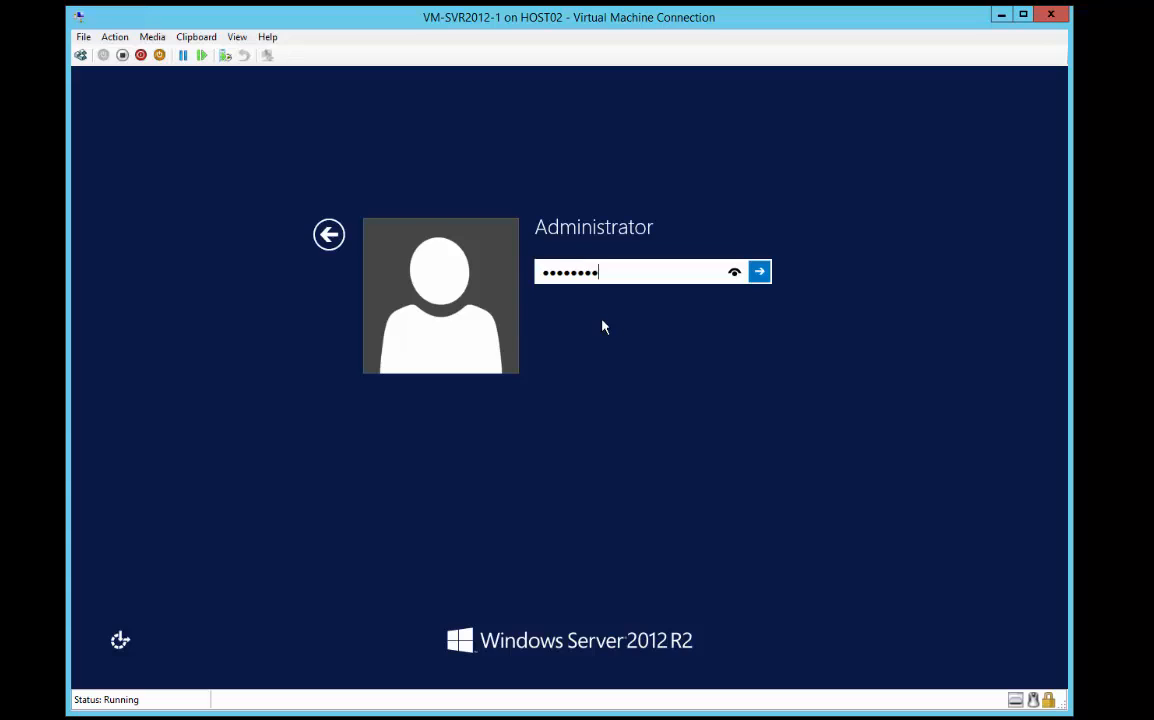
{"action": "key", "text": "Return"}
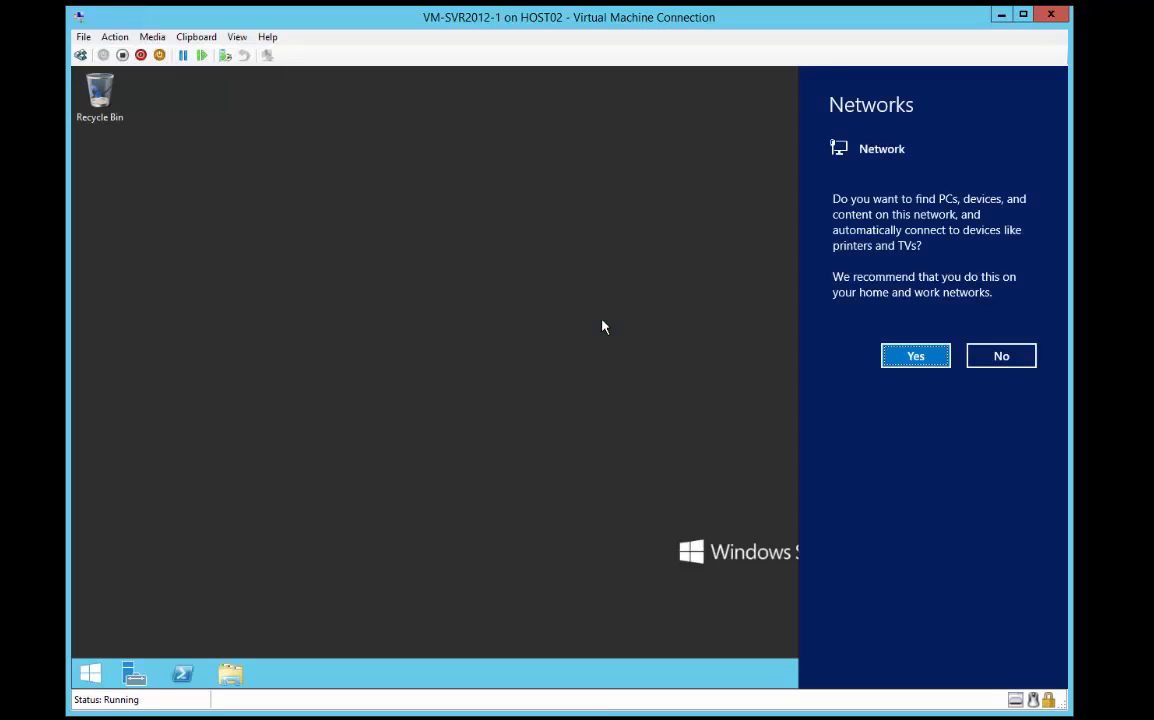
{"action": "left_click", "coordinate": [916, 358]}
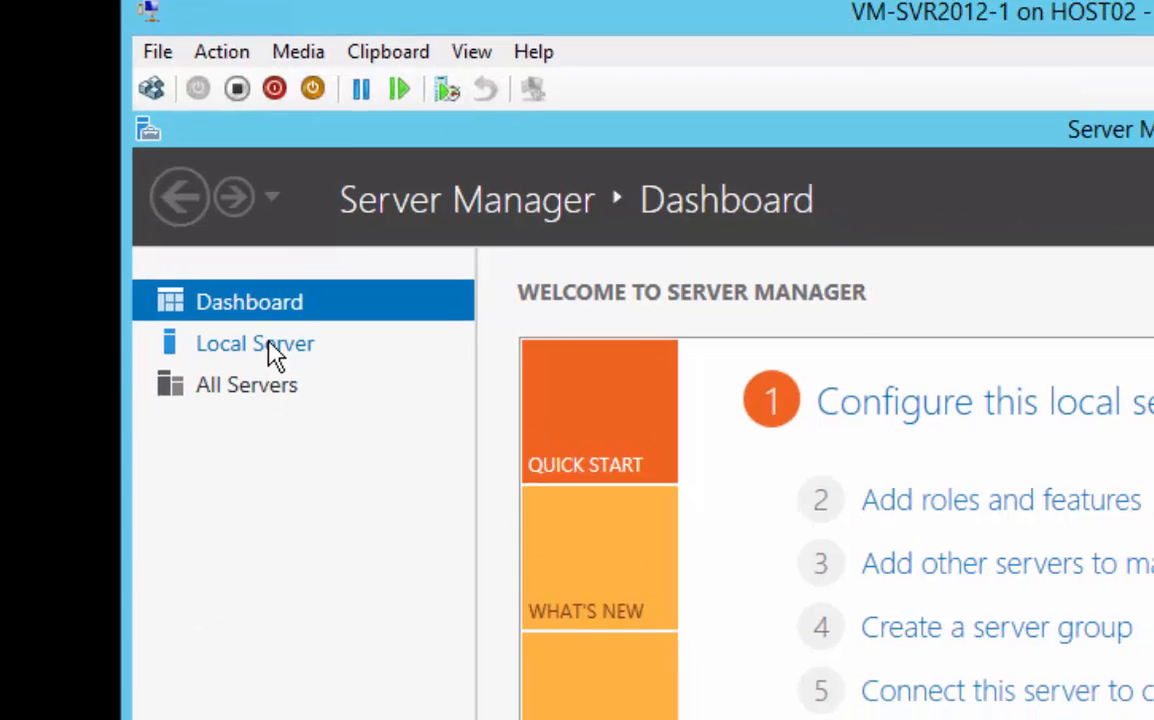
Open the properties of the local server's Ethernet connection and disable Internet Protocol Version 6 (TCP/IPv6)
{"action": "left_click", "coordinate": [284, 381]}
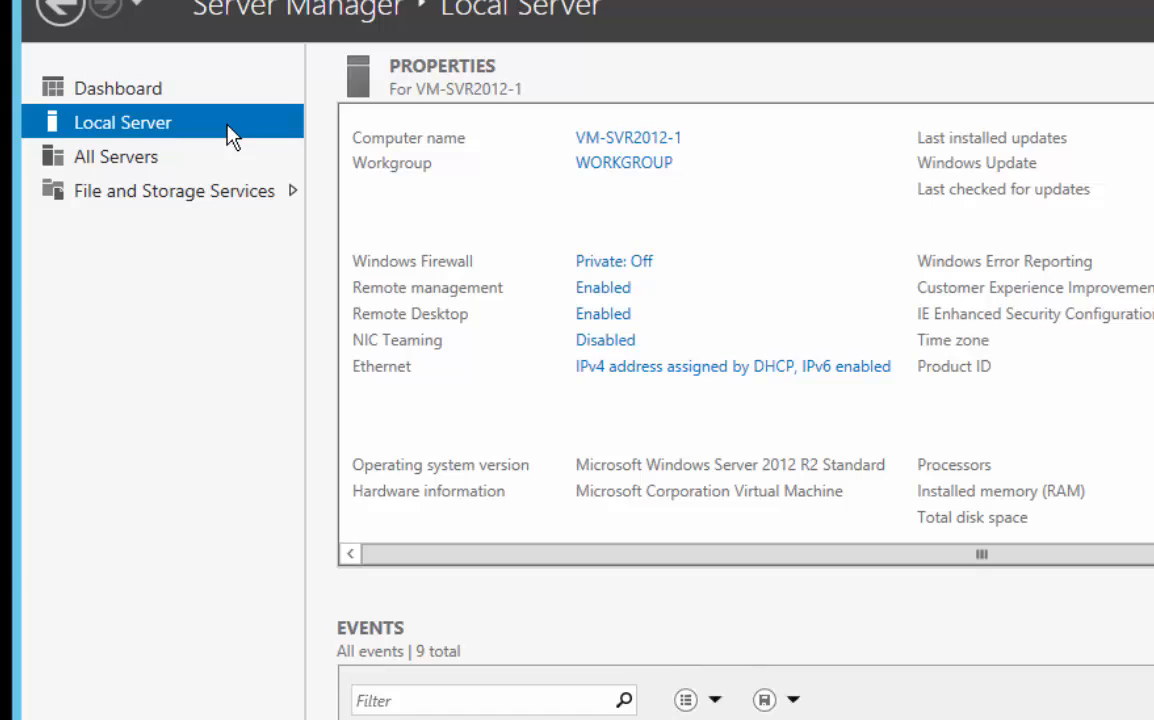
{"action": "left_click", "coordinate": [660, 370]}
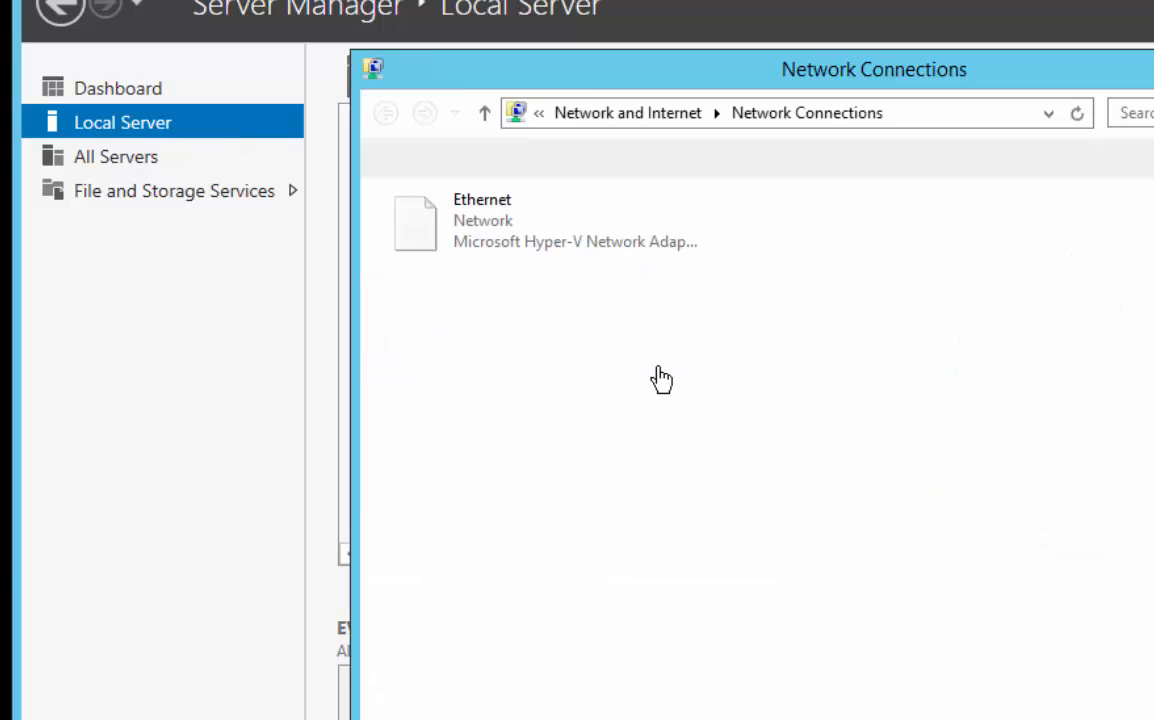
{"action": "double_click", "coordinate": [478, 230]}
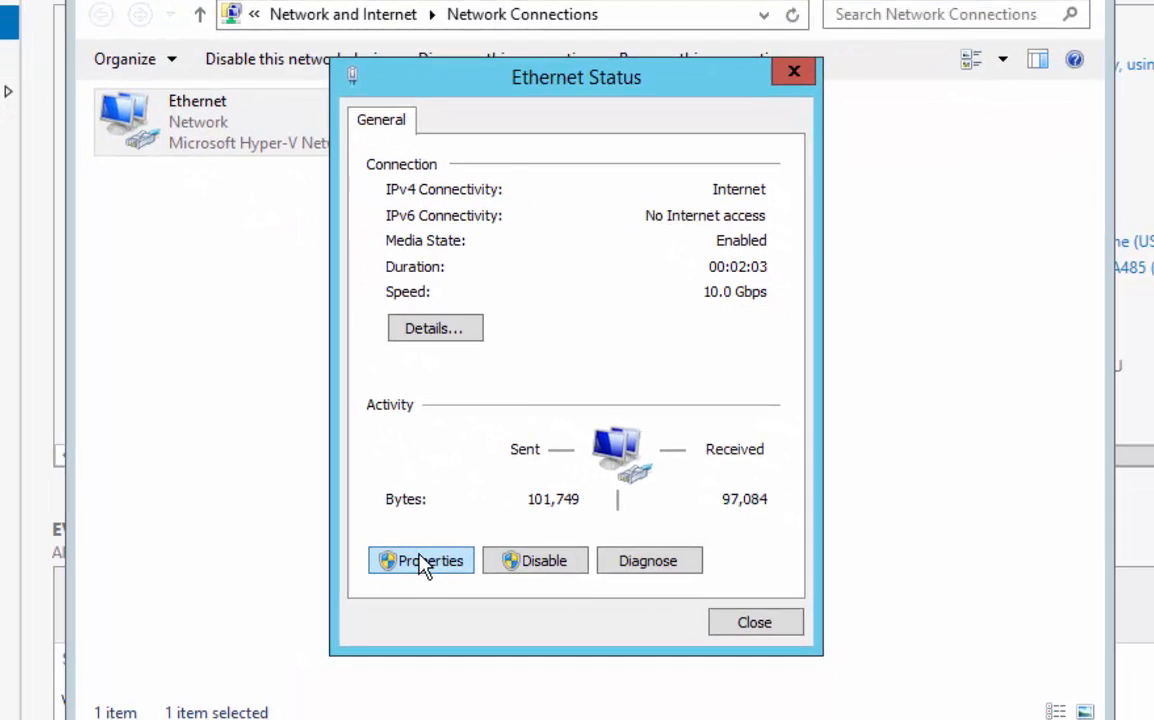
{"action": "left_click", "coordinate": [421, 553]}
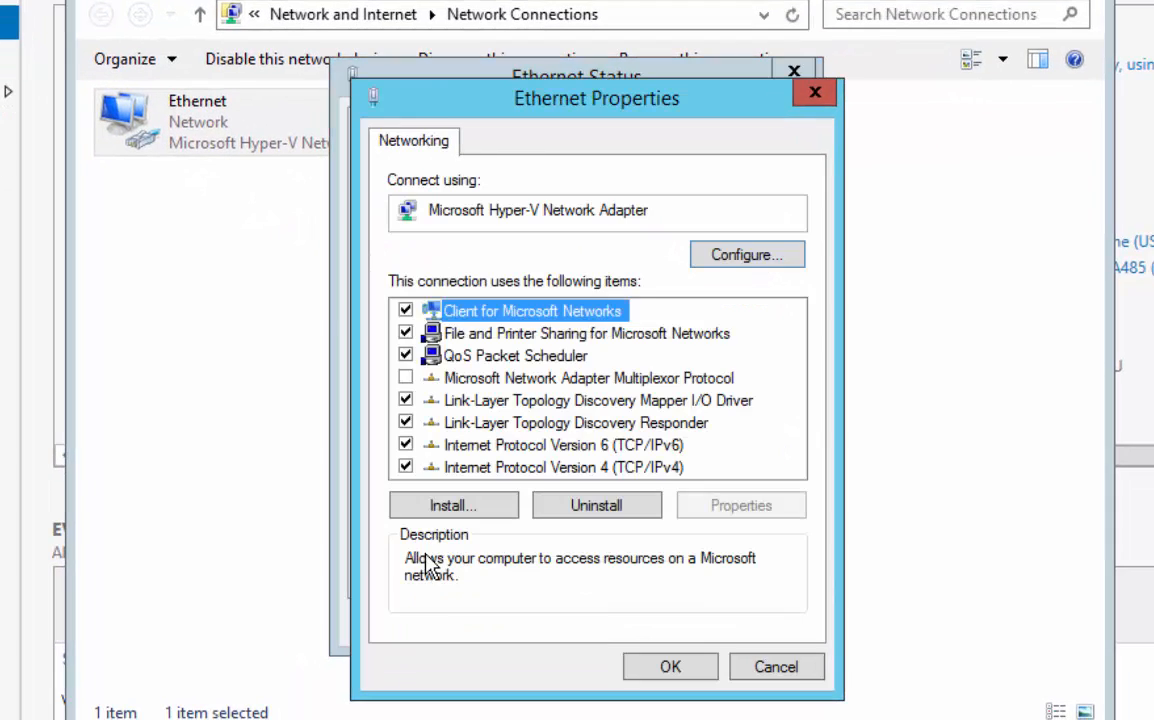
{"action": "left_click", "coordinate": [405, 445]}
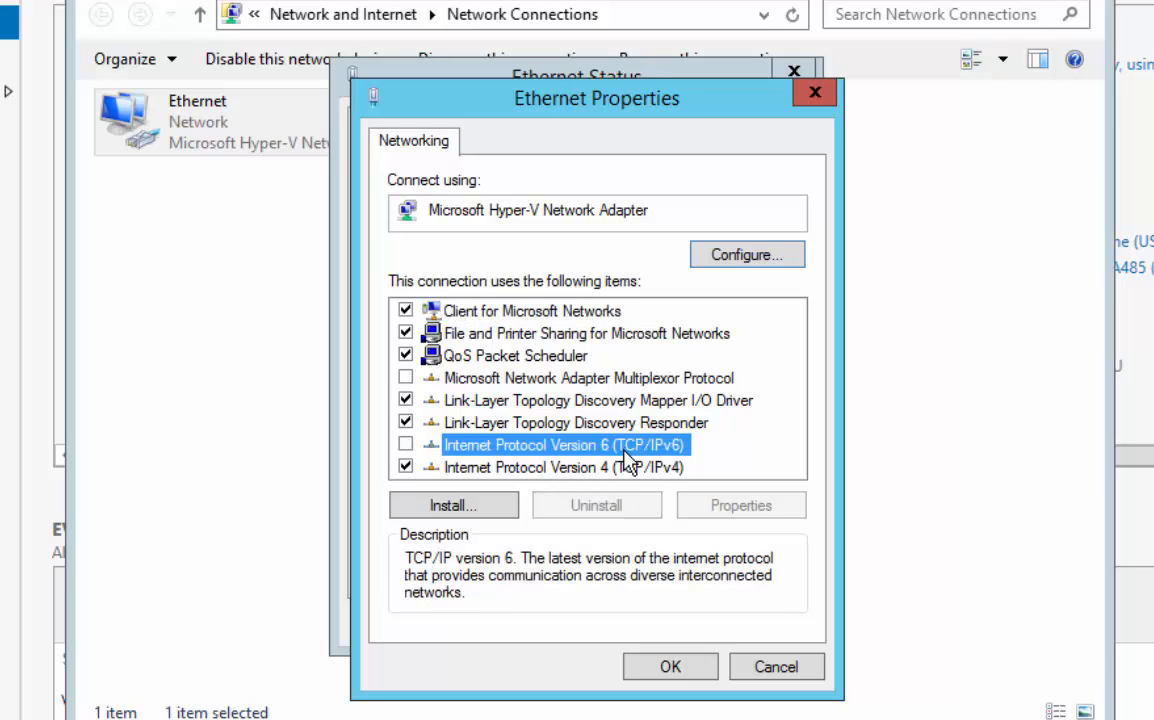
Switch the Ethernet connection's IPv4 settings to a static address and set the IP address to 10.10.10.213
{"action": "double_click", "coordinate": [515, 467]}
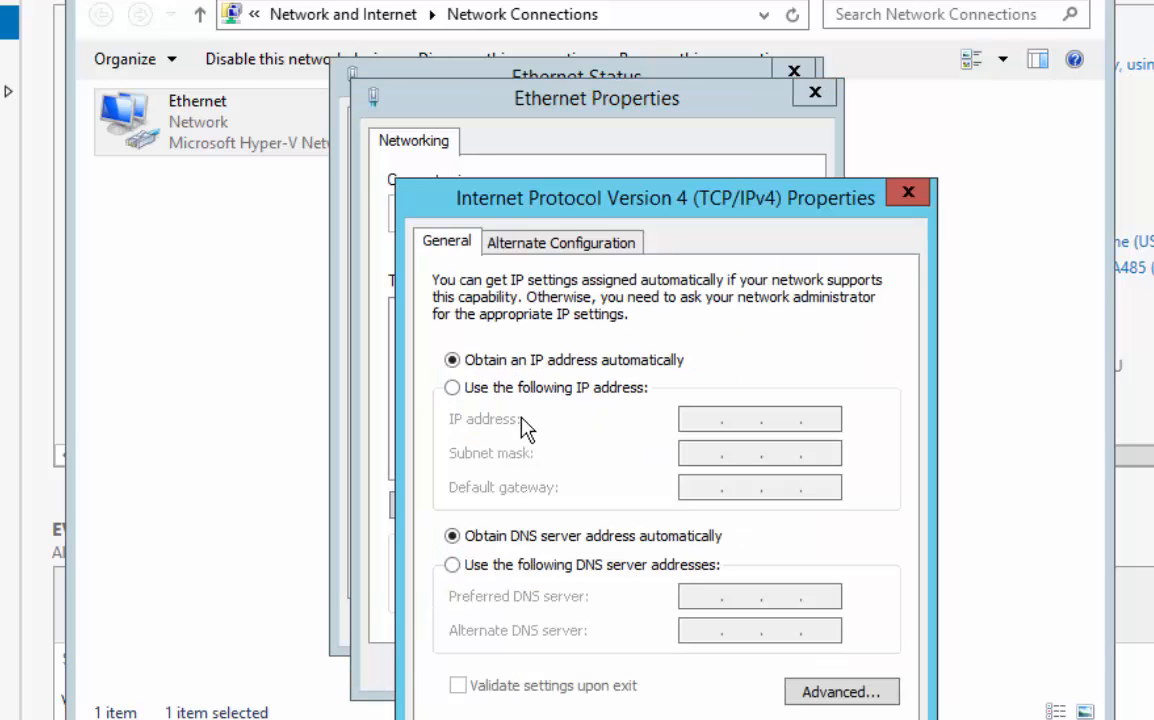
{"action": "left_click", "coordinate": [452, 397]}
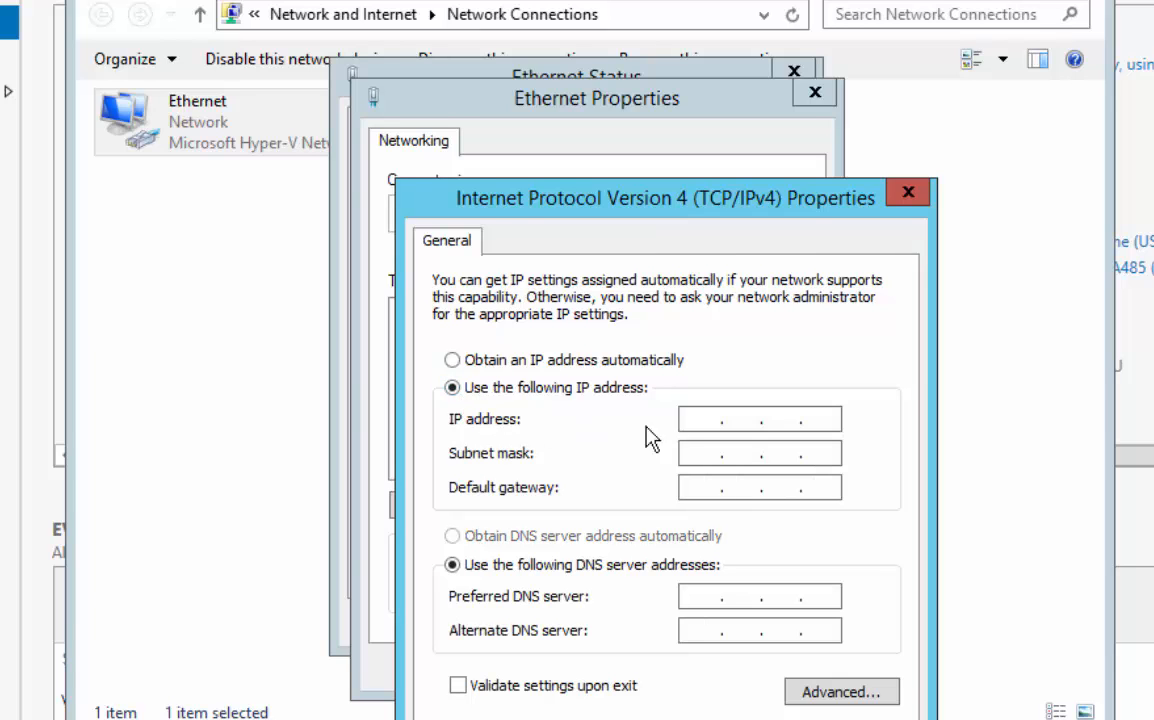
{"action": "left_click", "coordinate": [706, 420]}
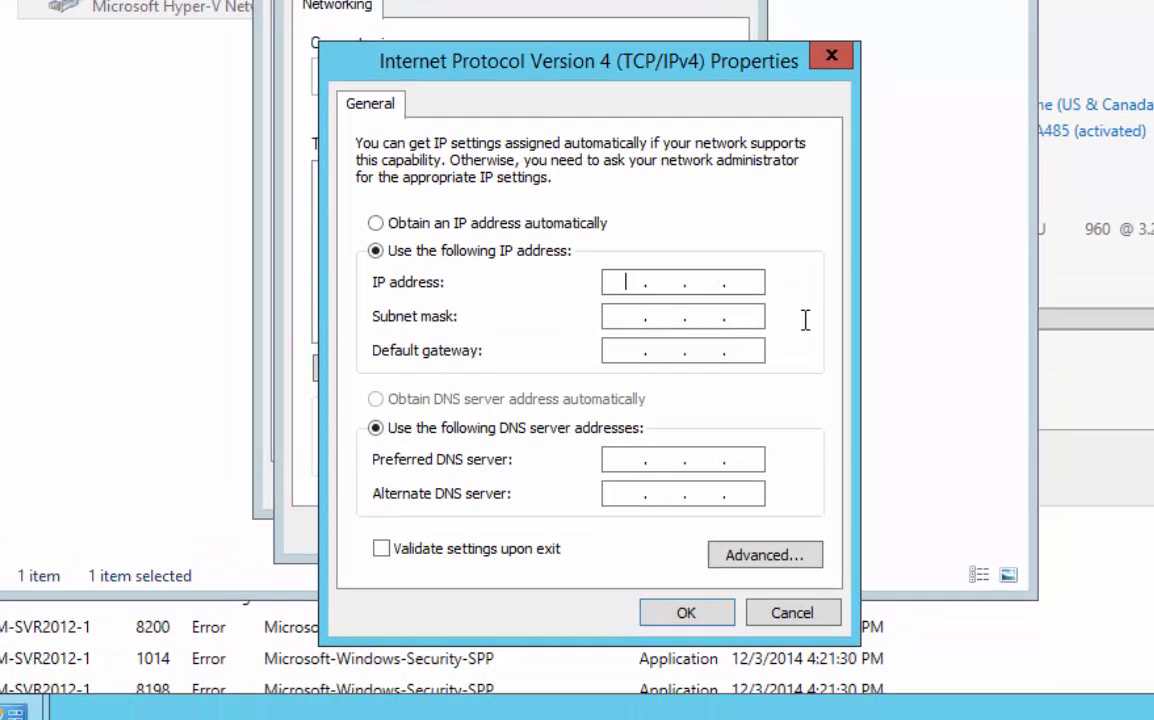
{"action": "type", "text": "10 . 10 . 10 . 1"}
{"action": "key", "text": "BackSpace"}
{"action": "type", "text": "214"}
{"action": "key", "text": "BackSpace"}
{"action": "type", "text": "3"}
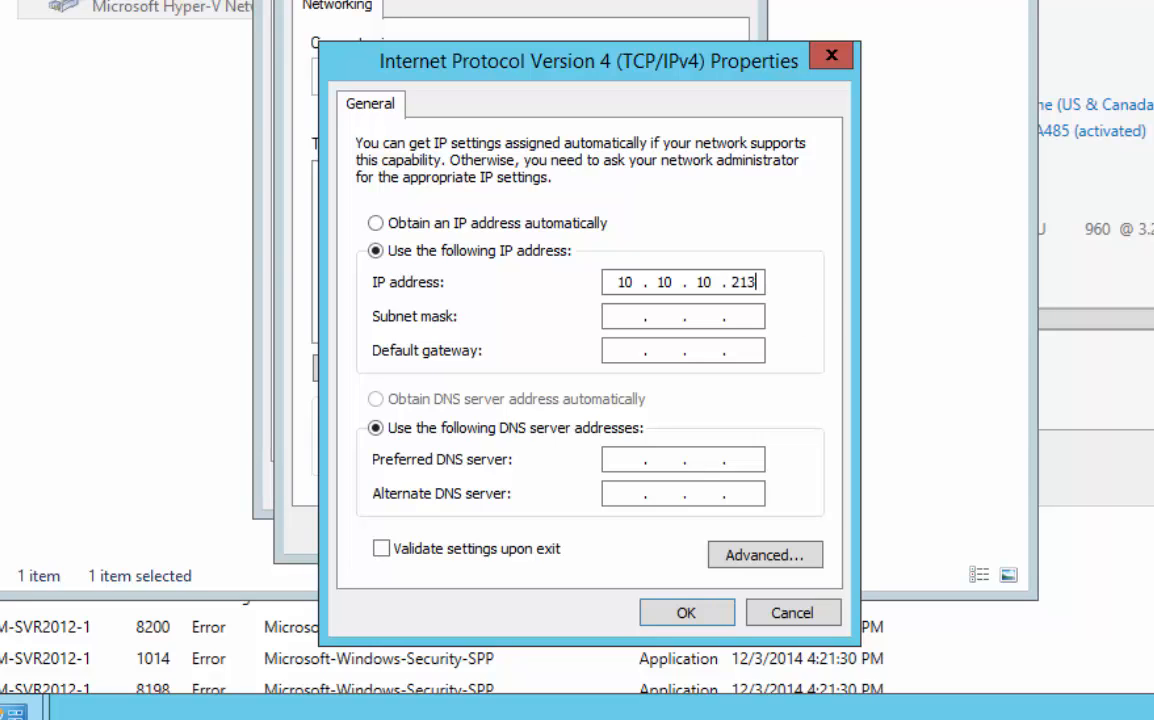
Set the subnet mask to 255.255.255.0 and the default gateway to 10.10.10.1
{"action": "key", "text": "Tab"}
{"action": "type", "text": "255255255"}
{"action": "key", "text": "Tab"}
{"action": "type", "text": "10.10.10.1"}
Set the preferred DNS server to 10.10.10.200 and the alternate to 10.10.10.210, then apply the settings and close the network windows
{"action": "key", "text": "Tab"}
{"action": "key", "text": "Tab"}
{"action": "type", "text": "10 . 10 . 10 . 2"}
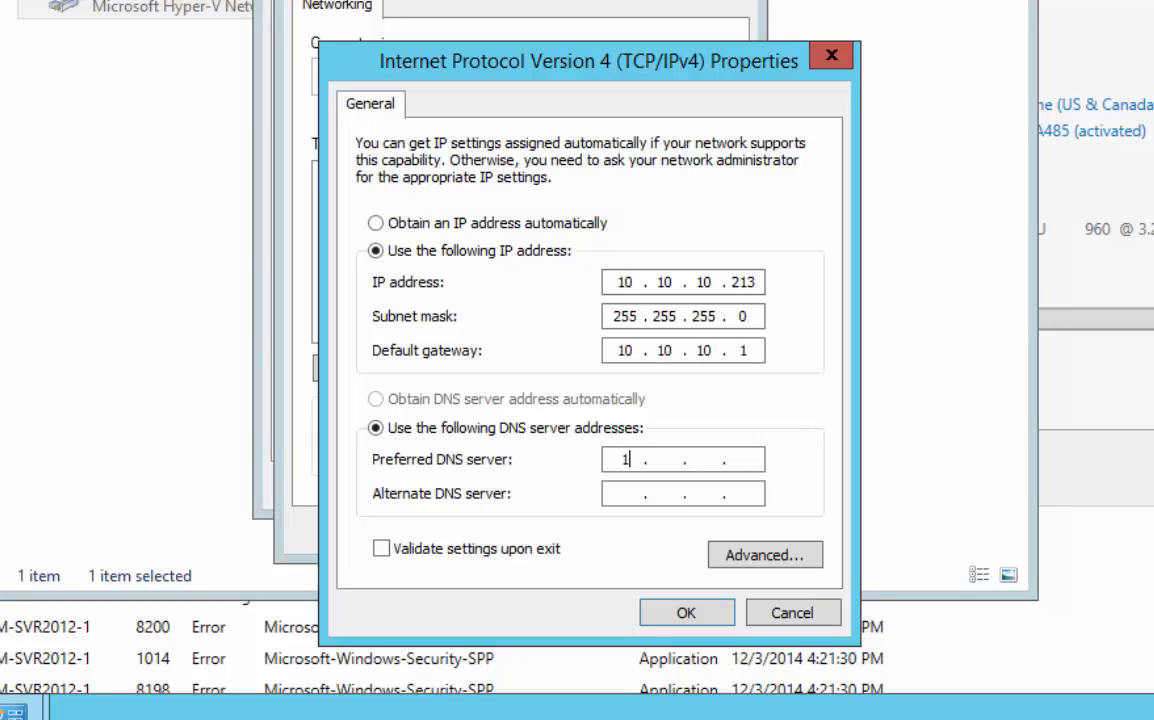
{"action": "type", "text": "00"}
{"action": "key", "text": "Tab"}
{"action": "type", "text": "10.10.10.210"}
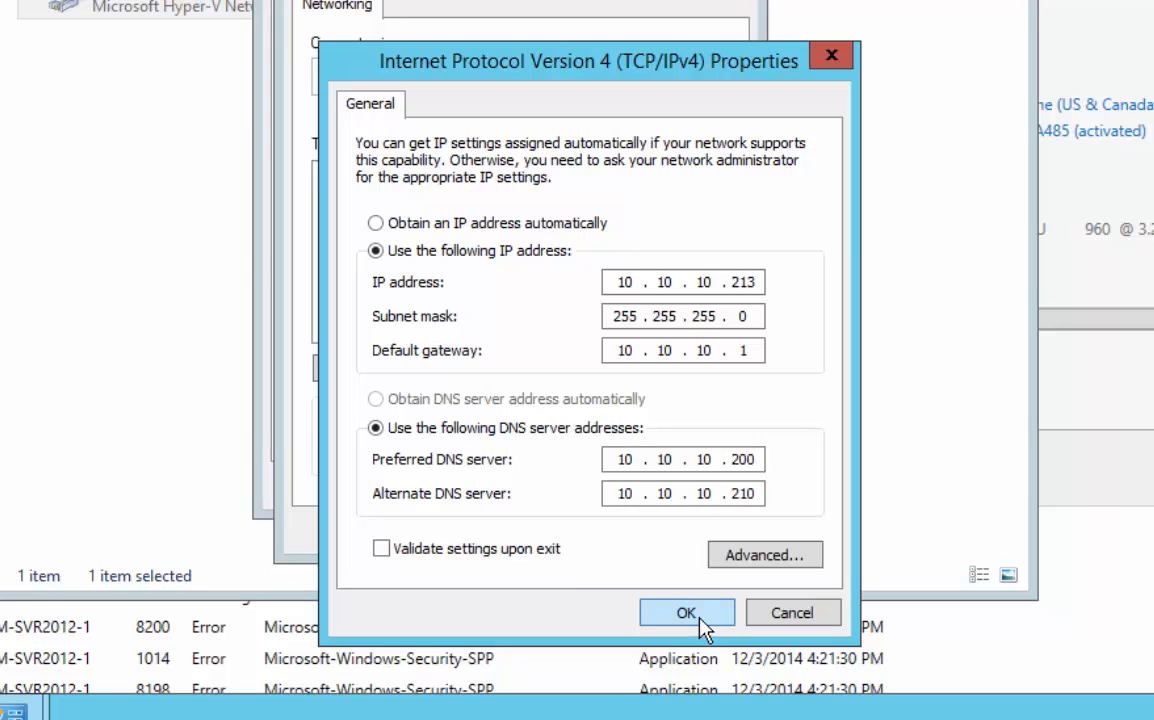
{"action": "left_click", "coordinate": [702, 628]}
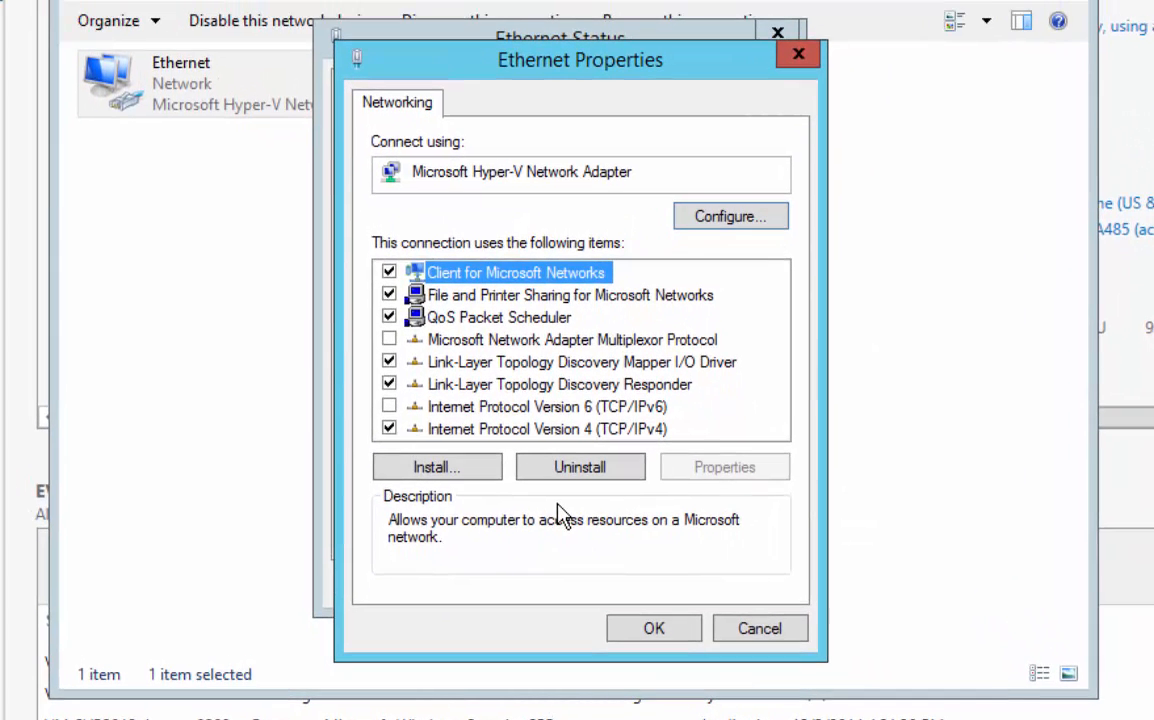
{"action": "left_click", "coordinate": [670, 634]}
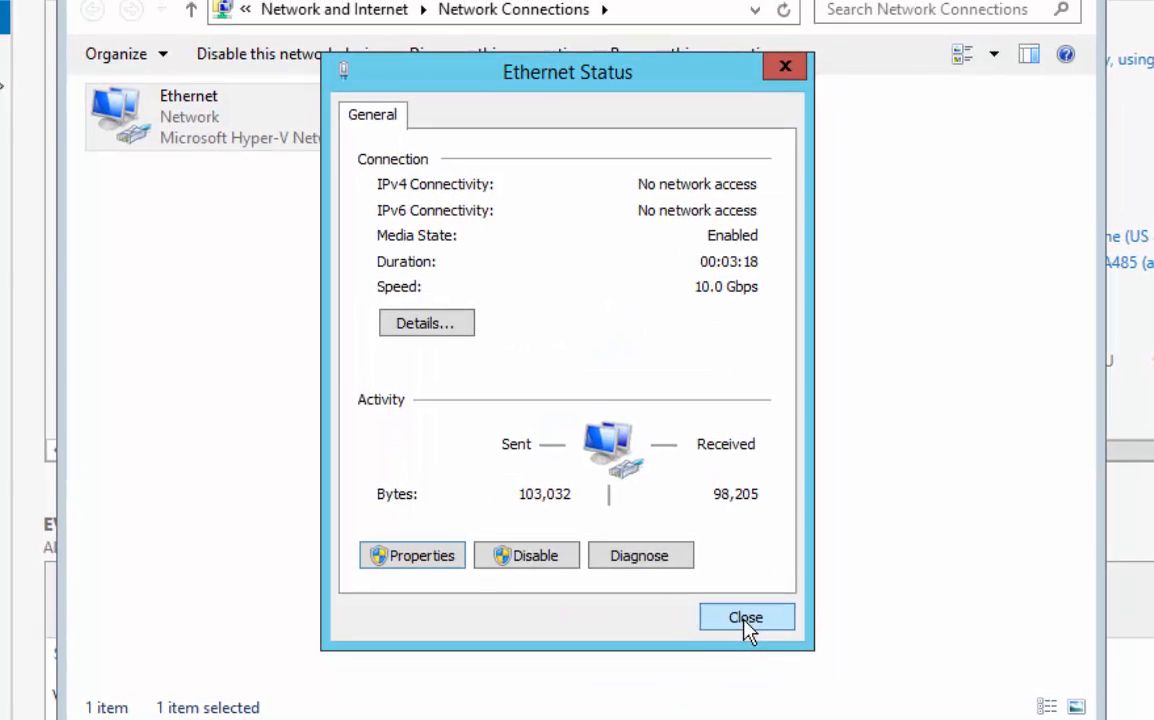
{"action": "left_click", "coordinate": [740, 595]}
{"action": "left_click", "coordinate": [1084, 31]}
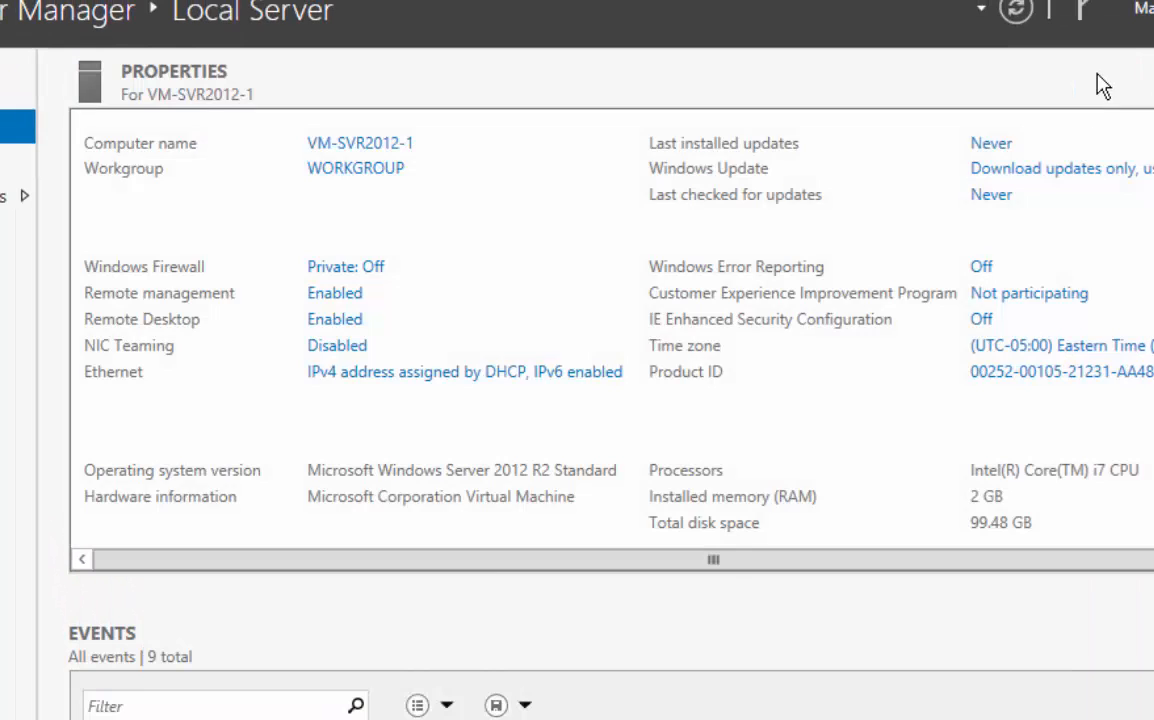
Open the server's workgroup settings and submit a membership change to the domain STAR.COM
{"action": "left_click", "coordinate": [320, 170]}
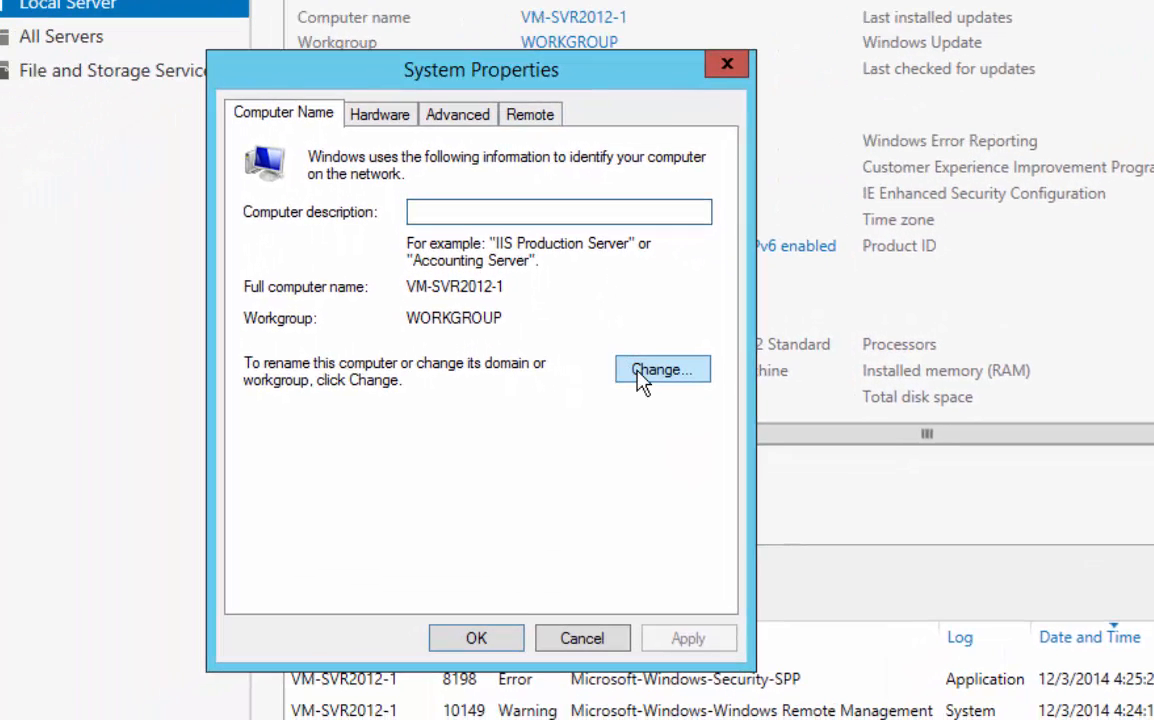
{"action": "left_click", "coordinate": [643, 372]}
{"action": "left_click", "coordinate": [270, 424]}
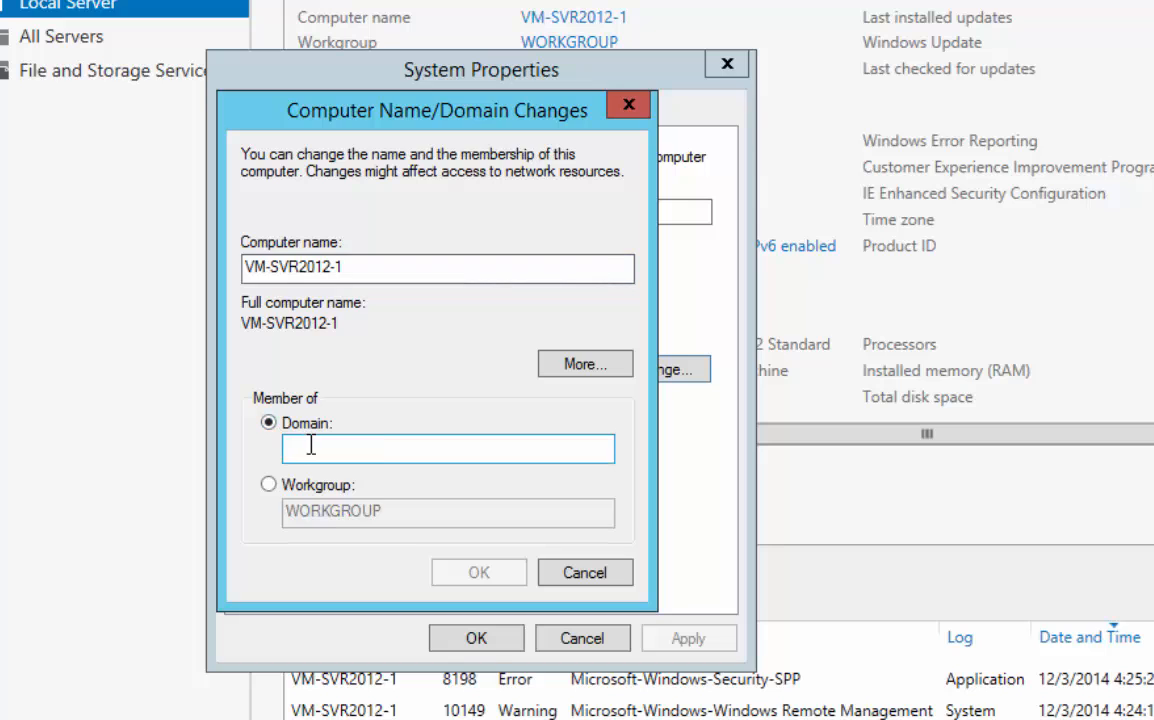
{"action": "type", "text": "STAR.COM"}
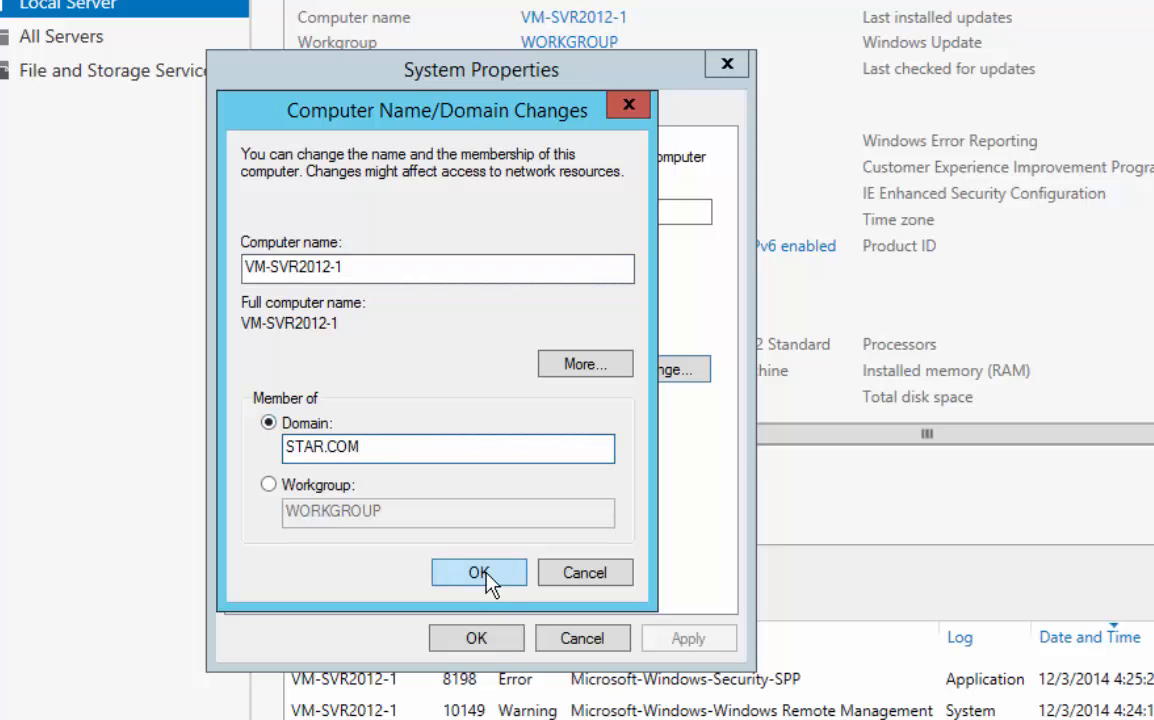
{"action": "left_click", "coordinate": [482, 580]}
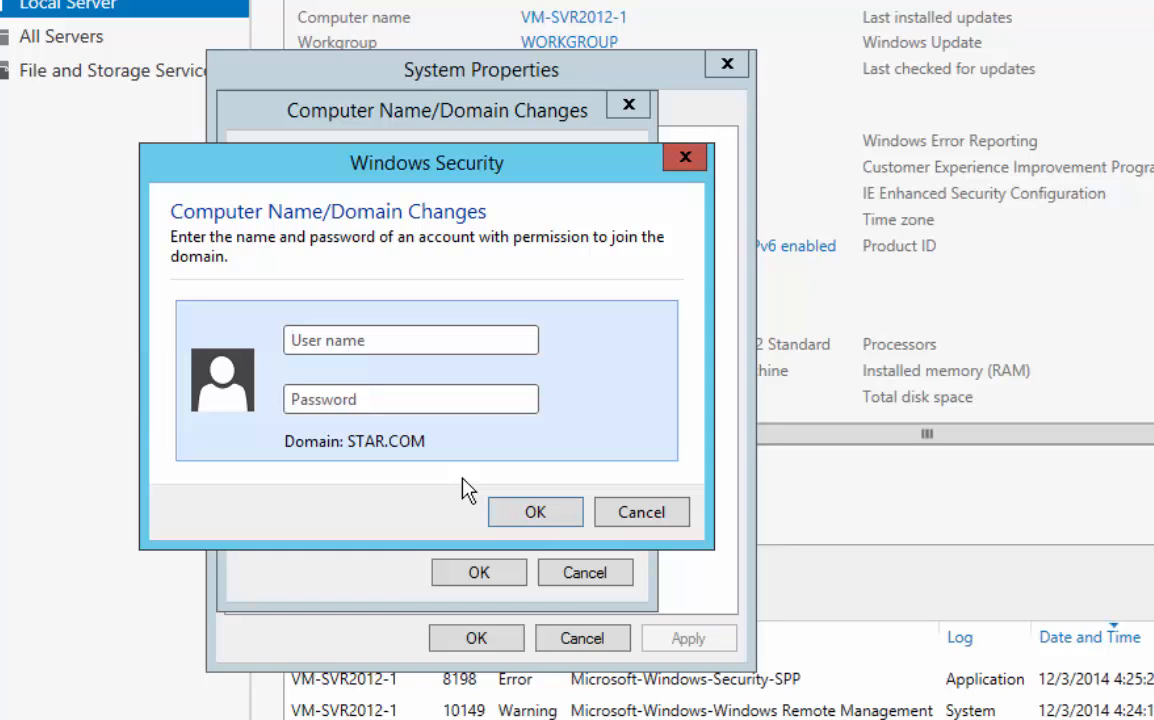
Authorize the domain join with the domain account's user name and password and dismiss the welcome message
{"action": "key", "text": "Tab"}
{"action": "type", "text": "*********"}
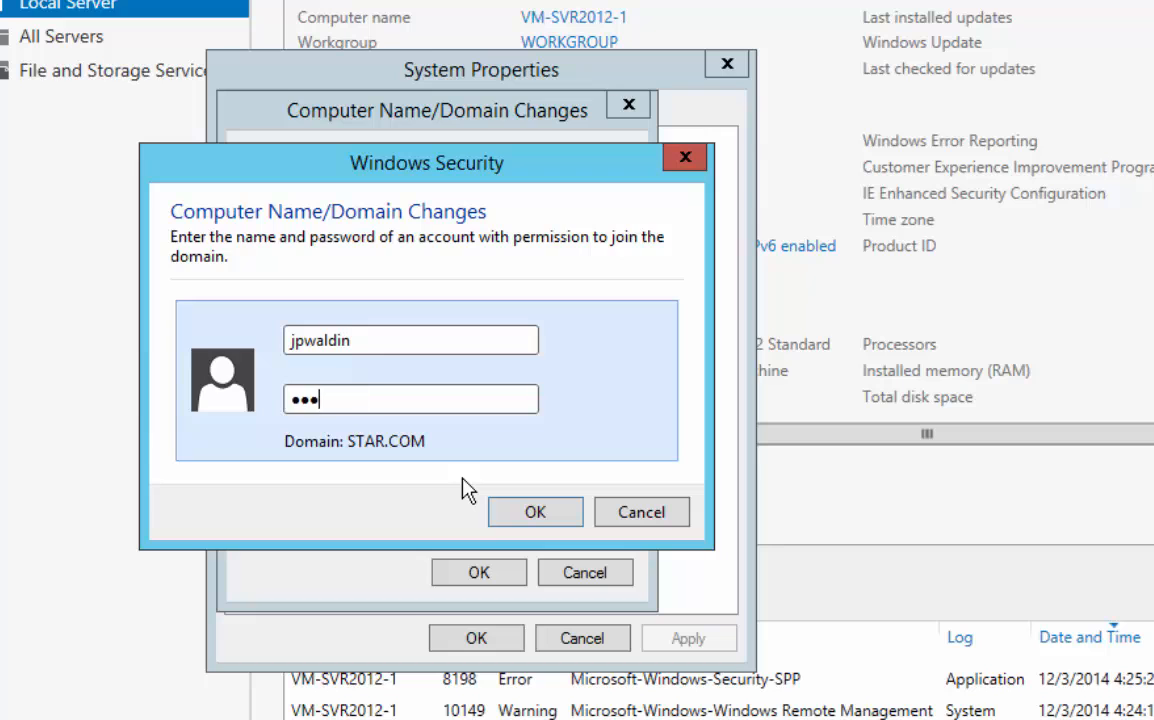
{"action": "key", "text": "Return"}
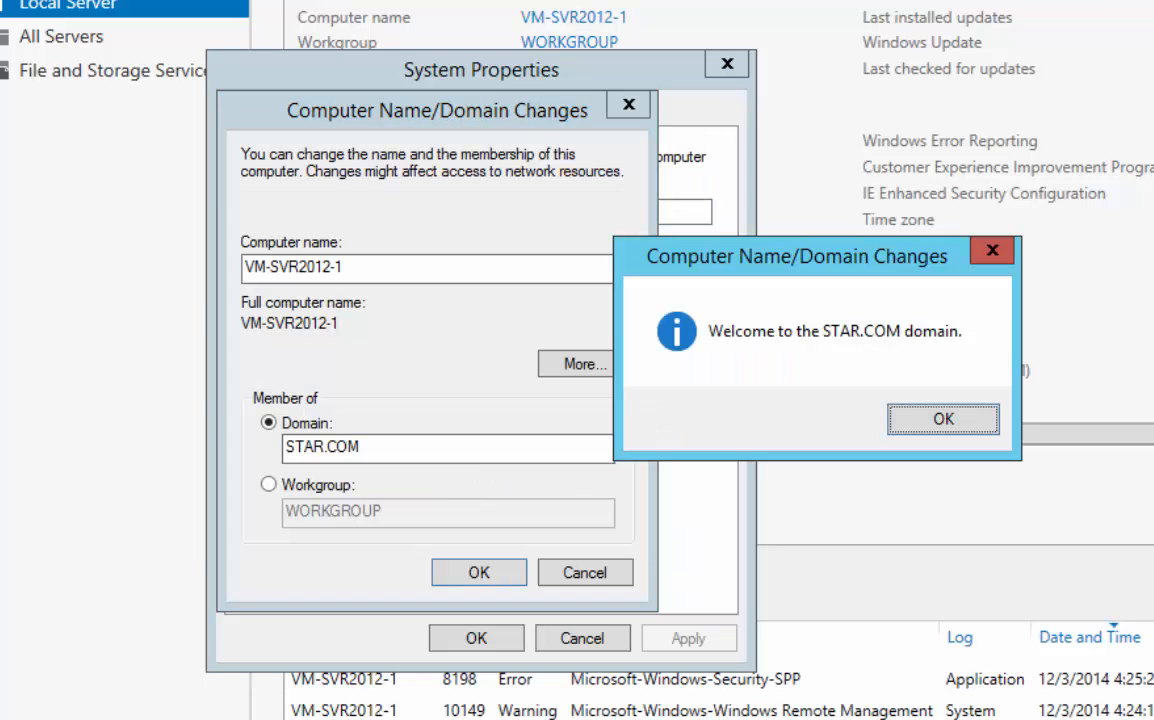
{"action": "left_click", "coordinate": [931, 418]}
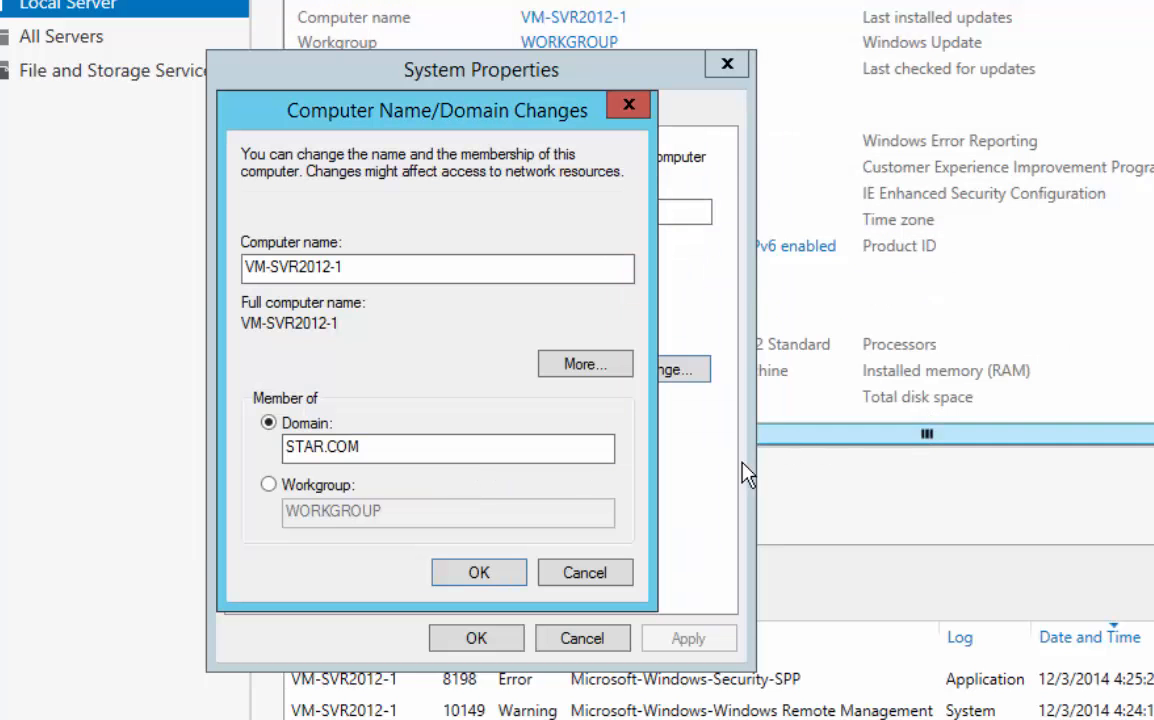
Acknowledge the restart notice, close System Properties and restart the server immediately to apply the domain membership
{"action": "left_click", "coordinate": [968, 357]}
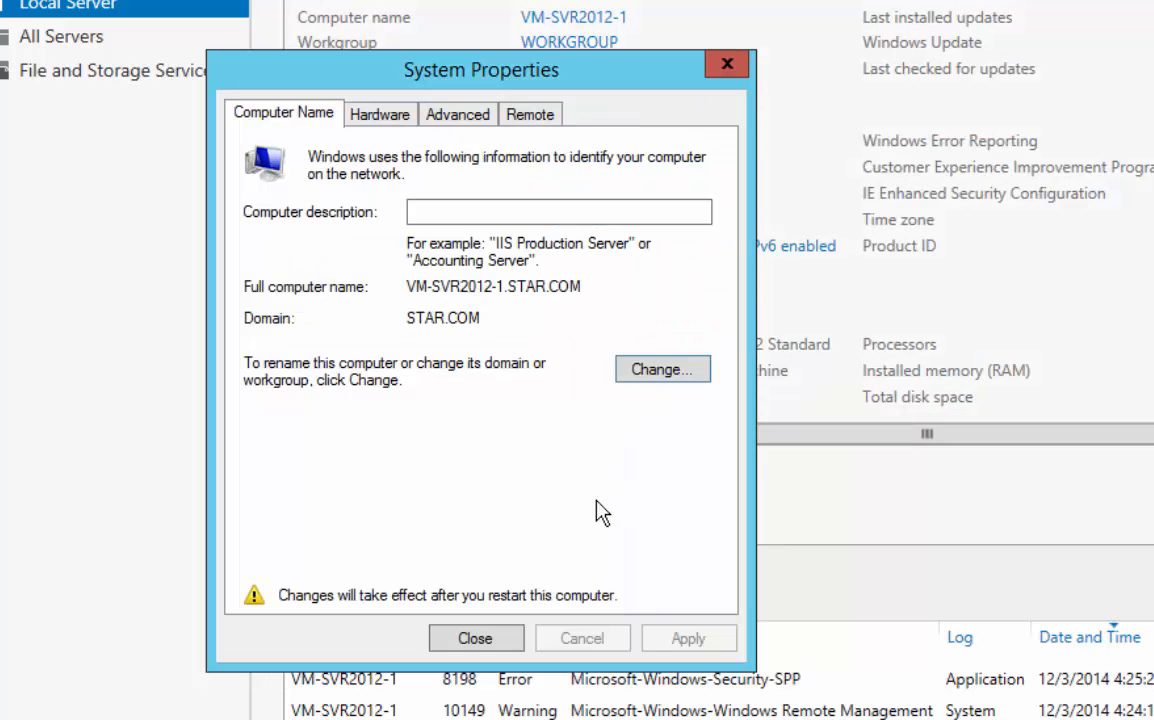
{"action": "left_click", "coordinate": [476, 638]}
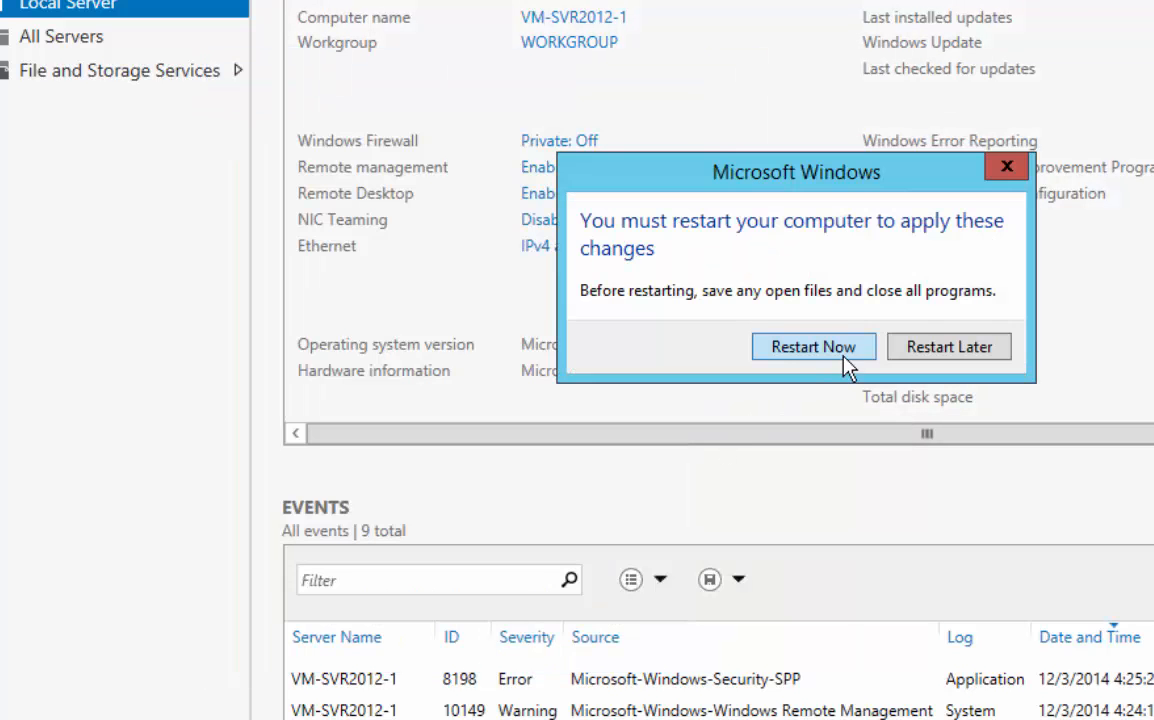
{"action": "left_click", "coordinate": [810, 345]}
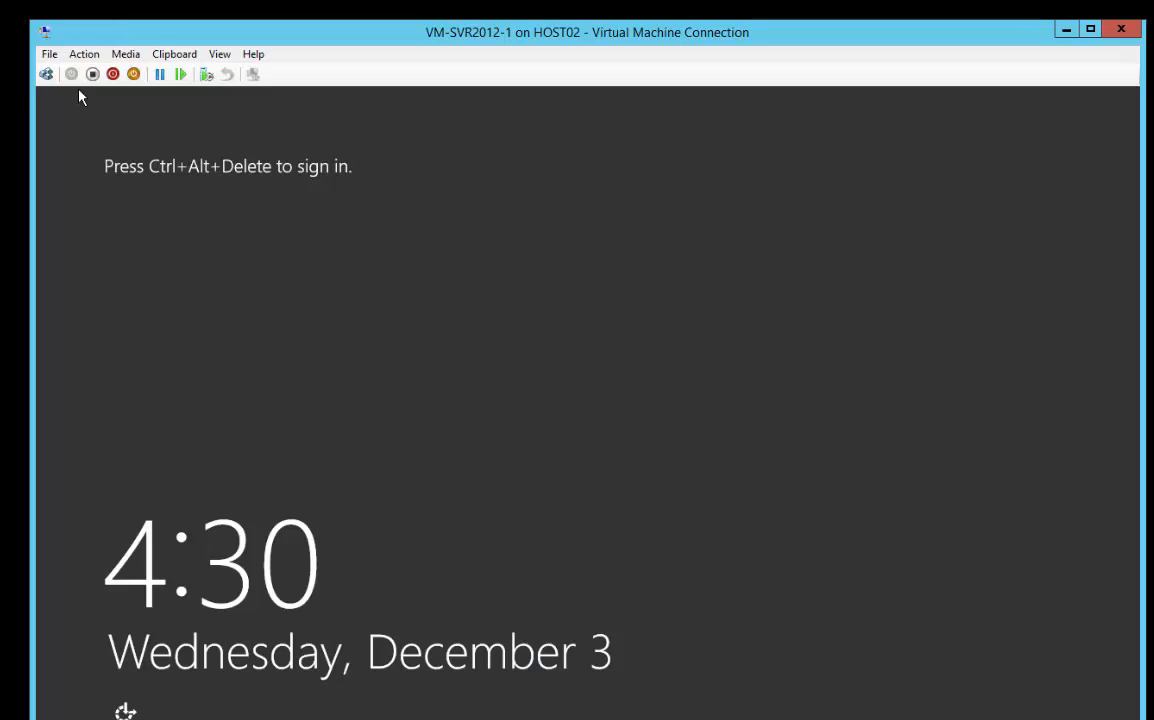
Sign in to the restarted server as another user on the STAR domain with the domain account's user name and password
{"action": "left_click", "coordinate": [46, 74]}
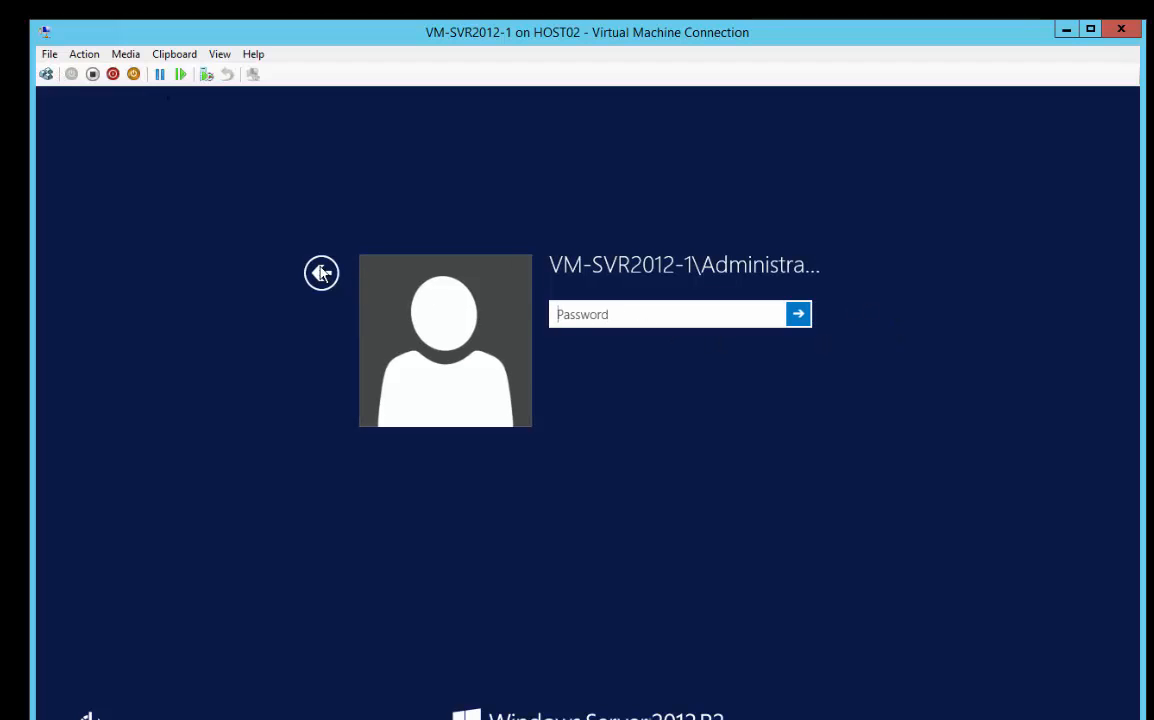
{"action": "left_click", "coordinate": [321, 273]}
{"action": "left_click", "coordinate": [688, 353]}
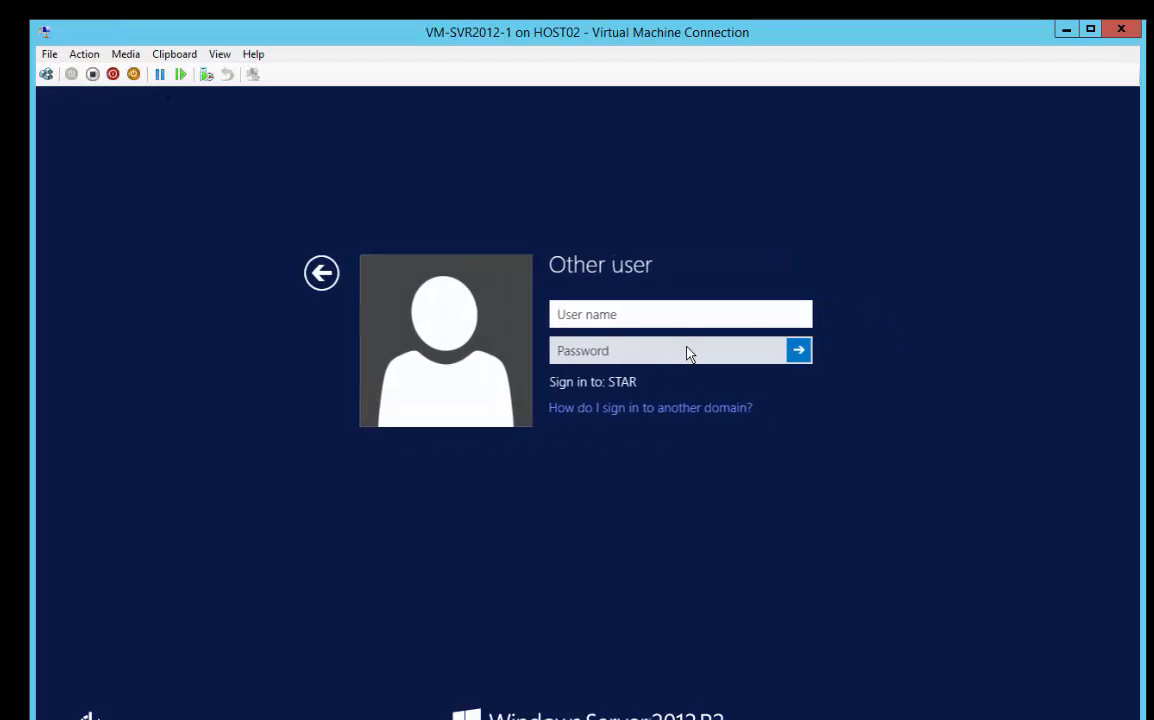
{"action": "key", "text": "Tab"}
{"action": "type", "text": "•••"}
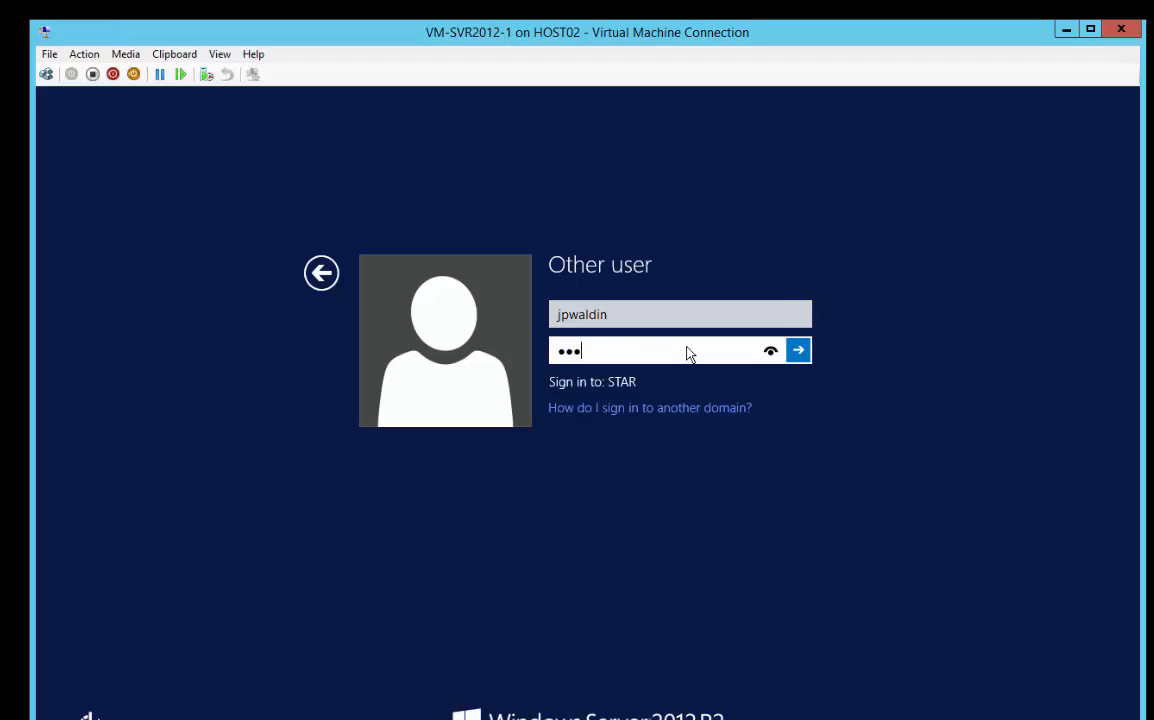
{"action": "type", "text": "•••••••"}
{"action": "key", "text": "Return"}
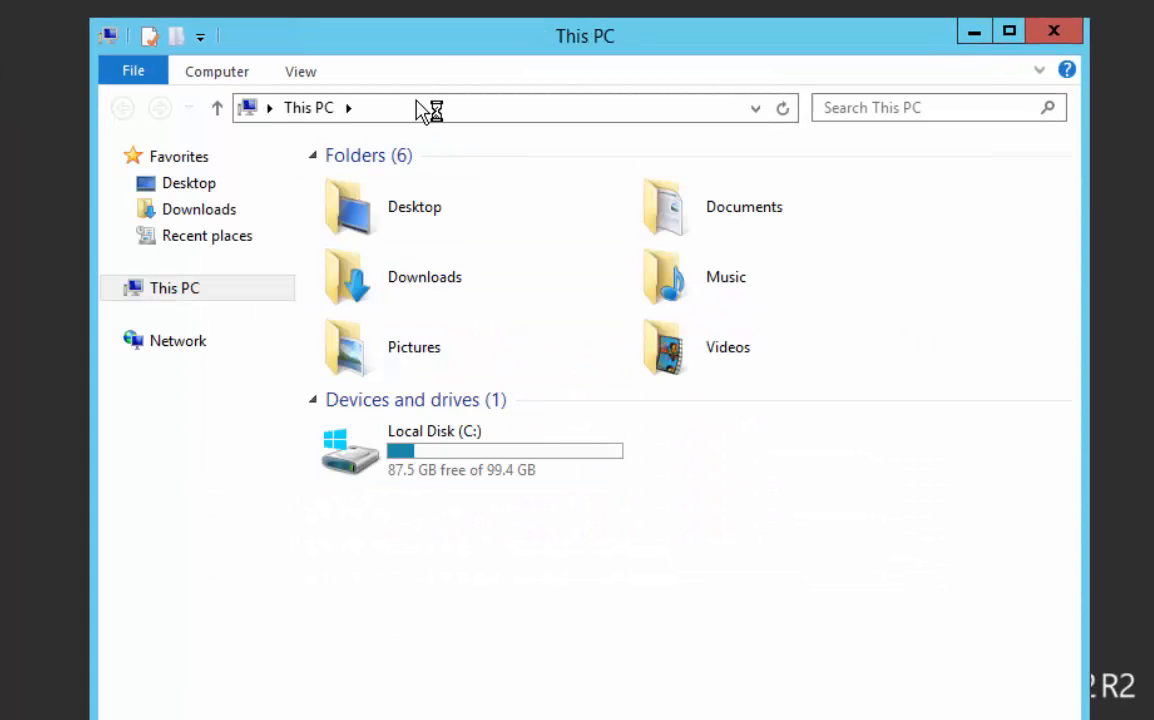
Browse to the network share folder \\host01\f$\Software\Microsoft\Misc\BackInfo
{"action": "left_click", "coordinate": [418, 106]}
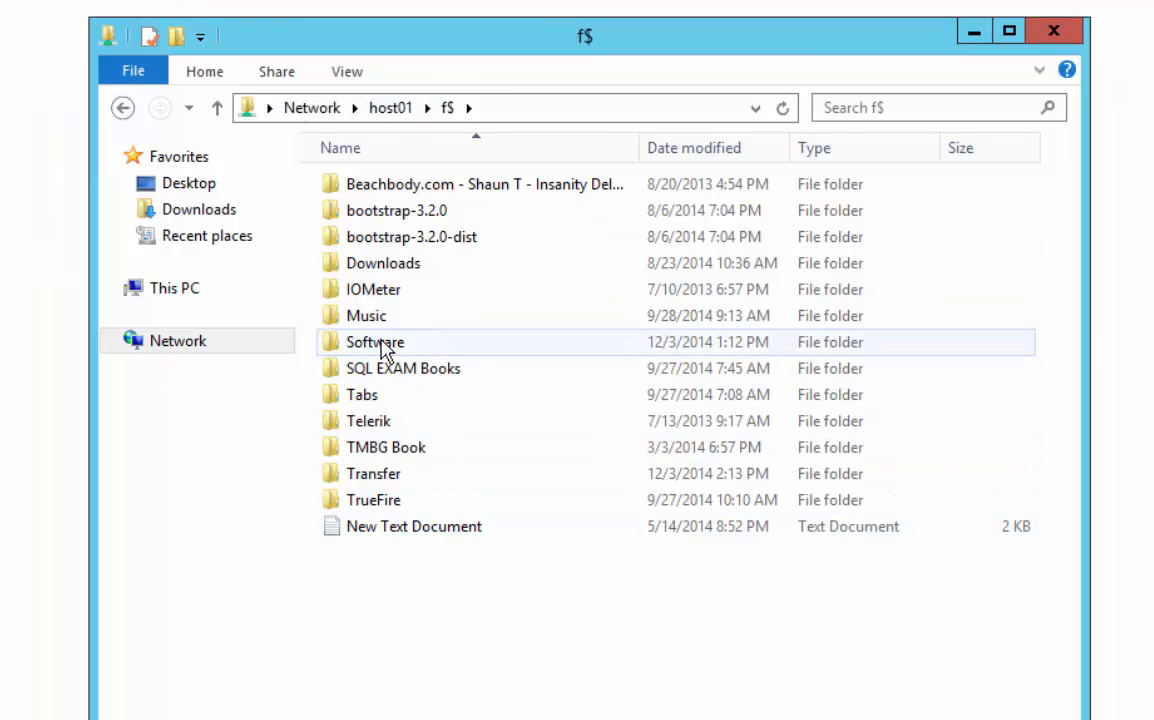
{"action": "double_click", "coordinate": [378, 343]}
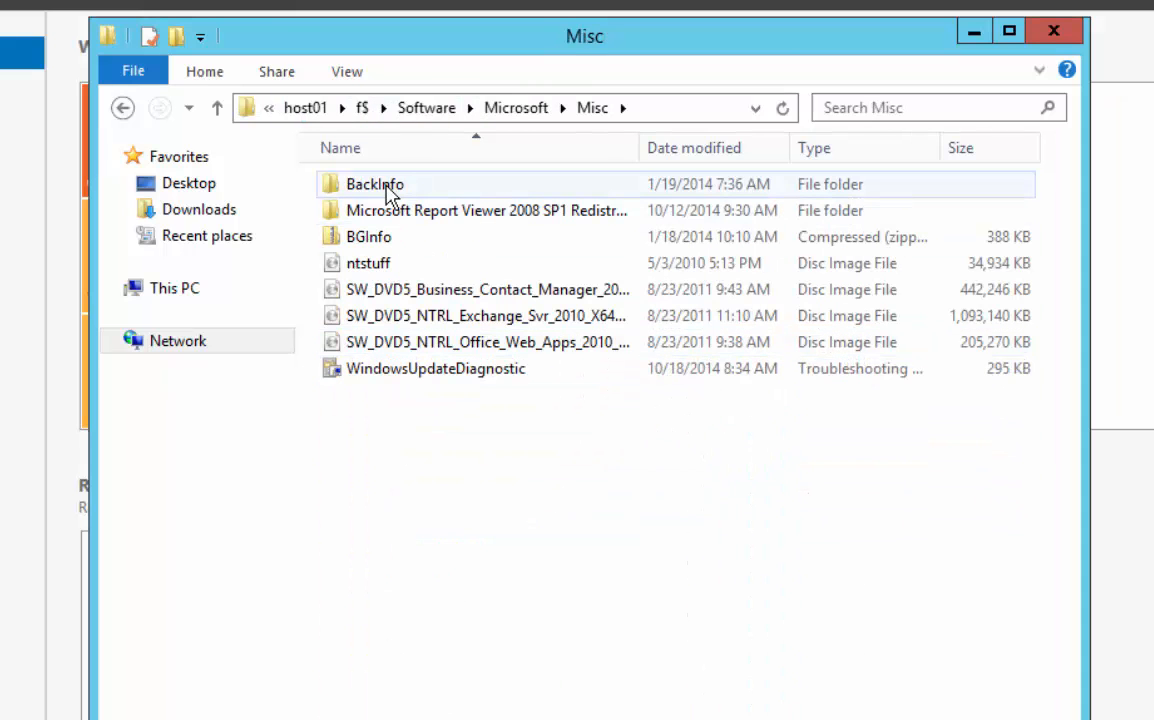
{"action": "left_click", "coordinate": [388, 190]}
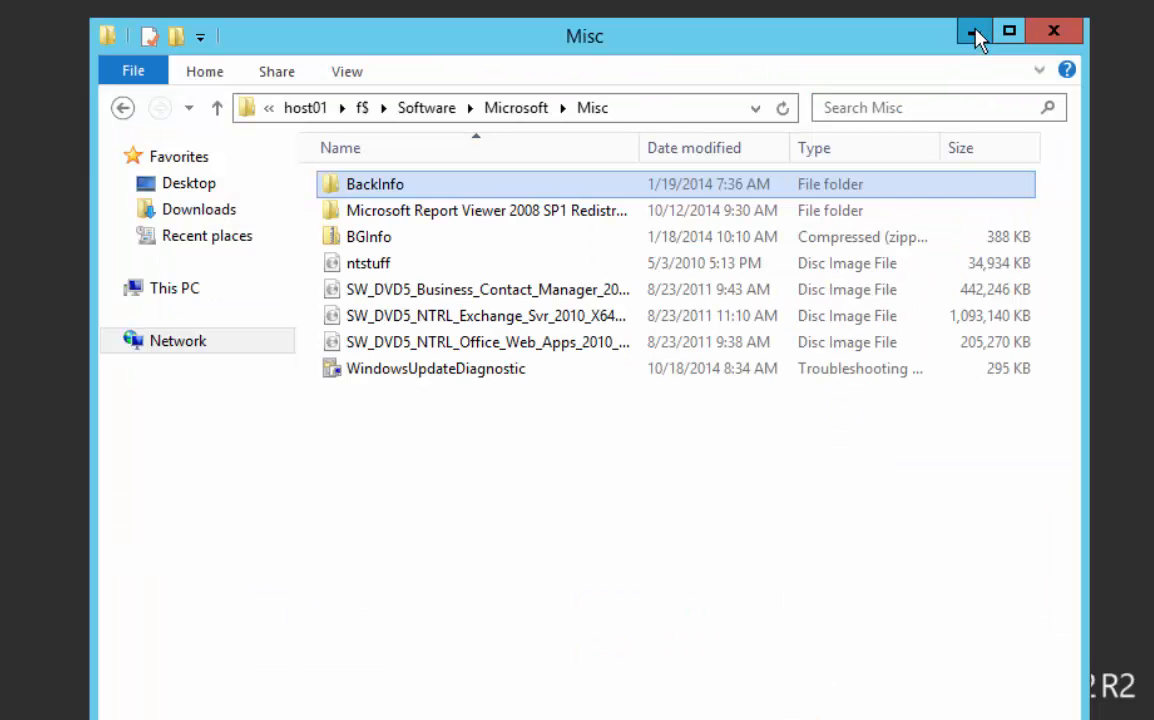
{"action": "left_click", "coordinate": [974, 34]}
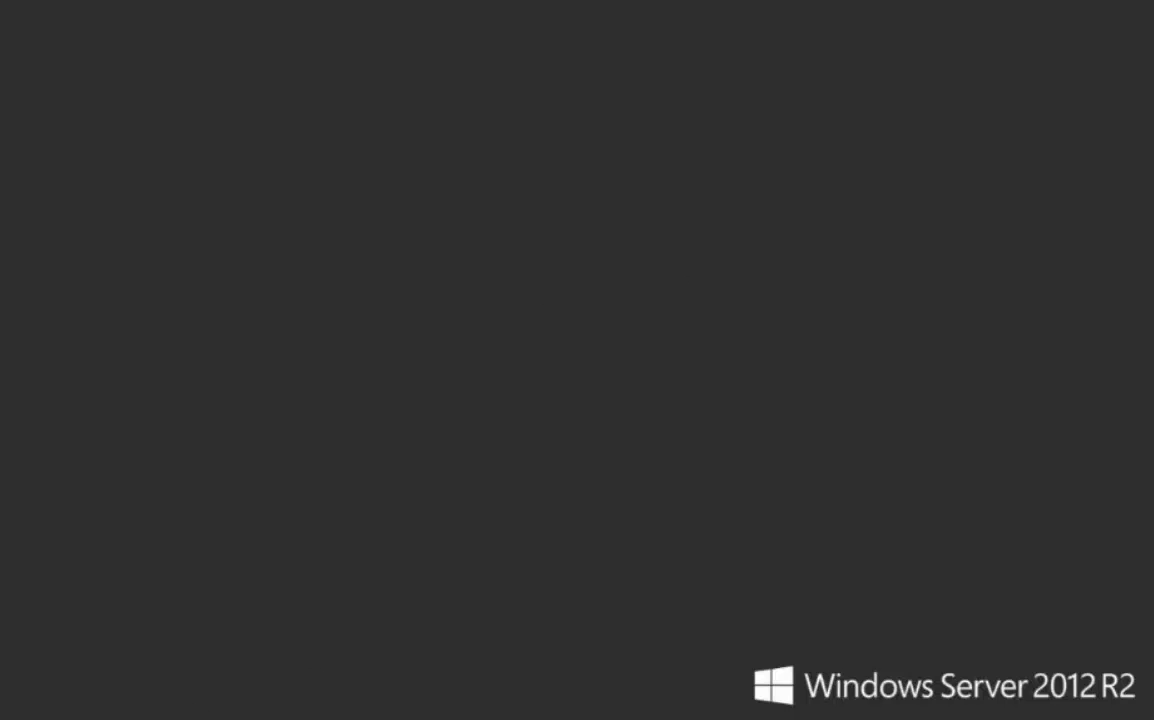
{"action": "left_click", "coordinate": [470, 718]}
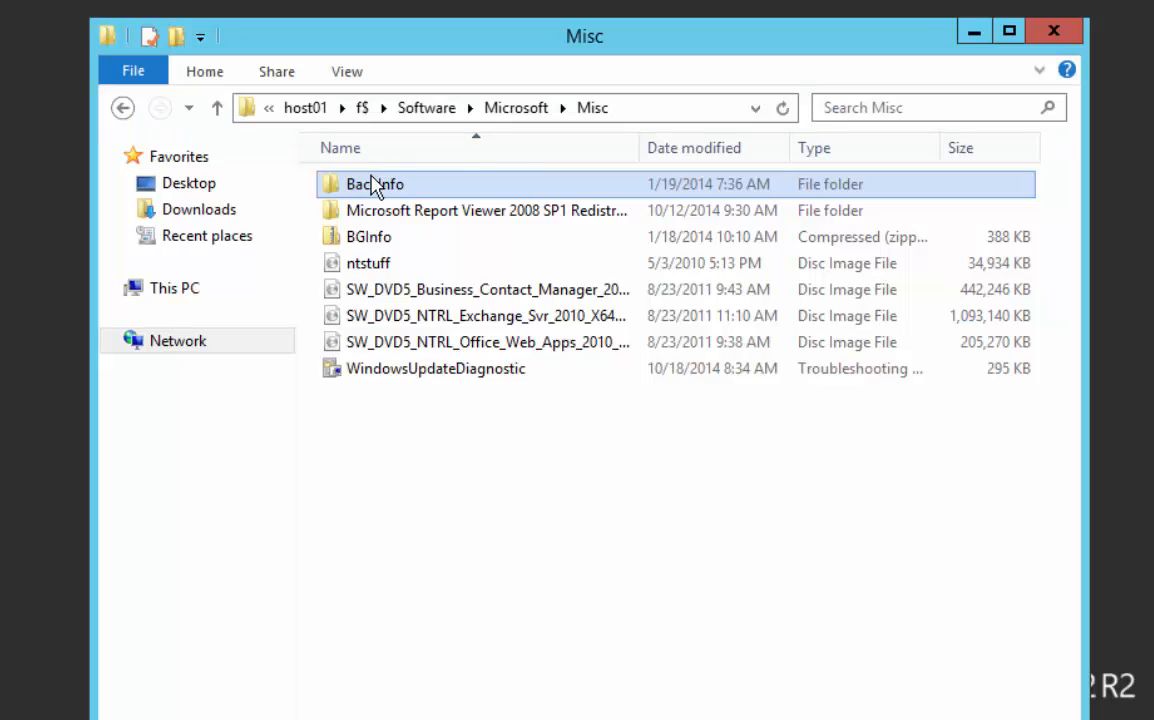
{"action": "double_click", "coordinate": [372, 188]}
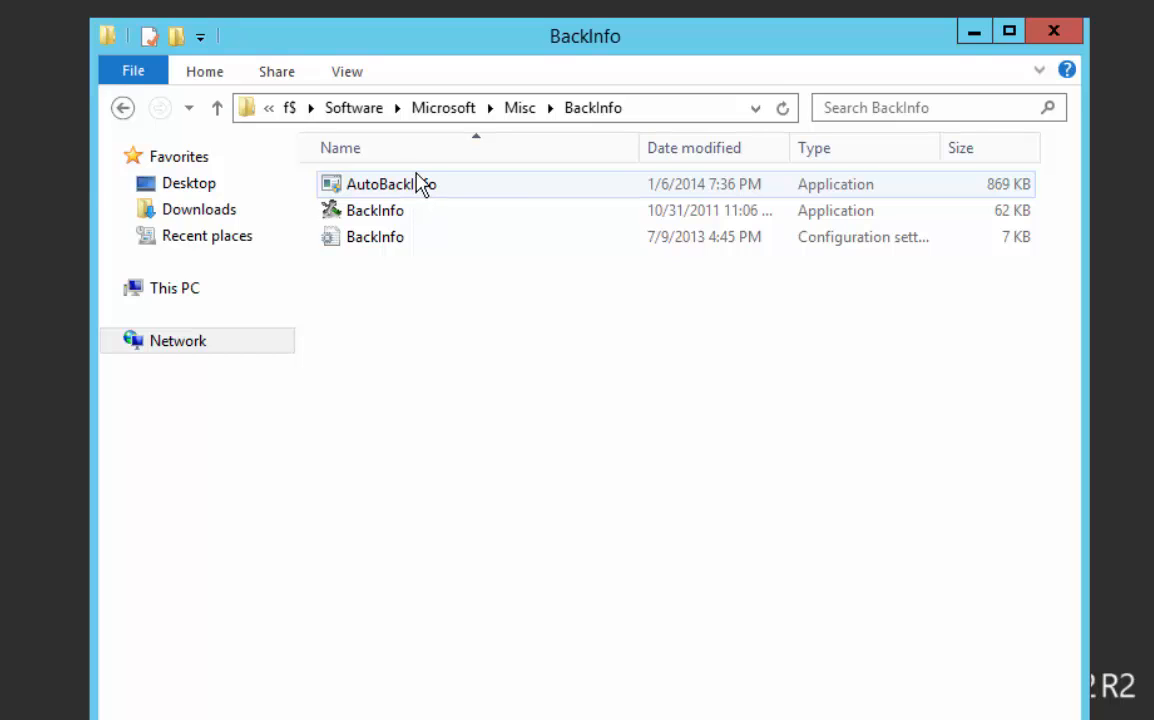
Run AutoBackInfo from the BackInfo folder, approve installing and setting backinfo, and close the folder window
{"action": "right_click", "coordinate": [407, 190]}
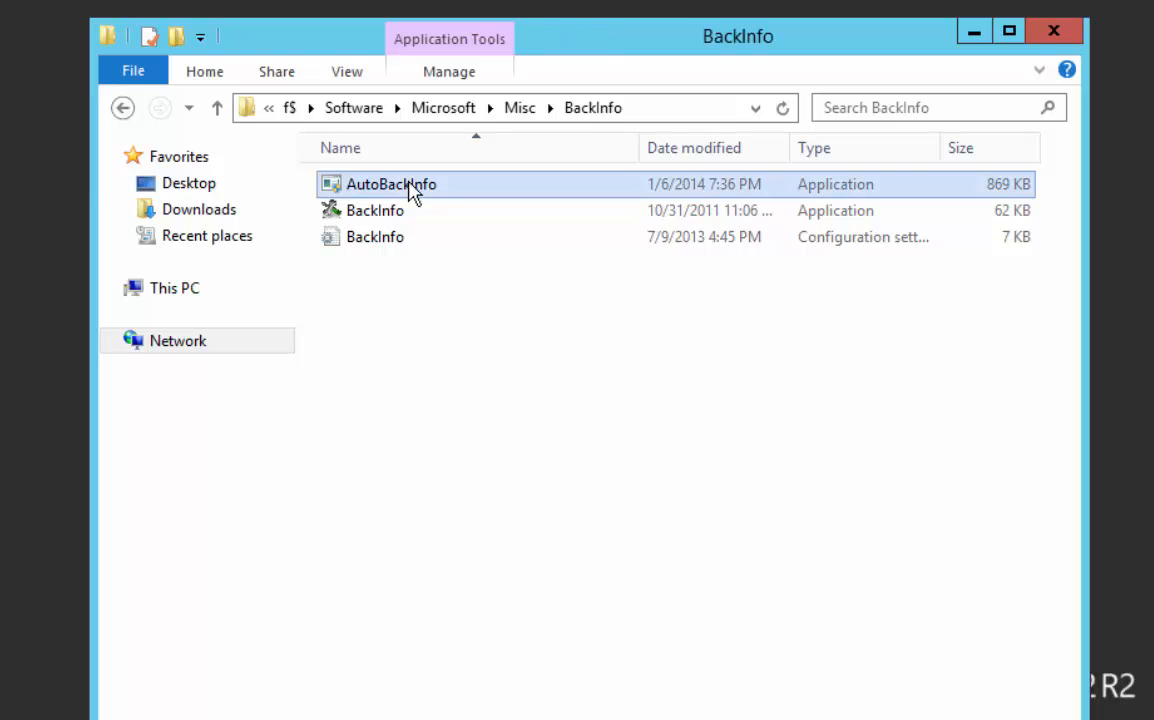
{"action": "left_click", "coordinate": [513, 229]}
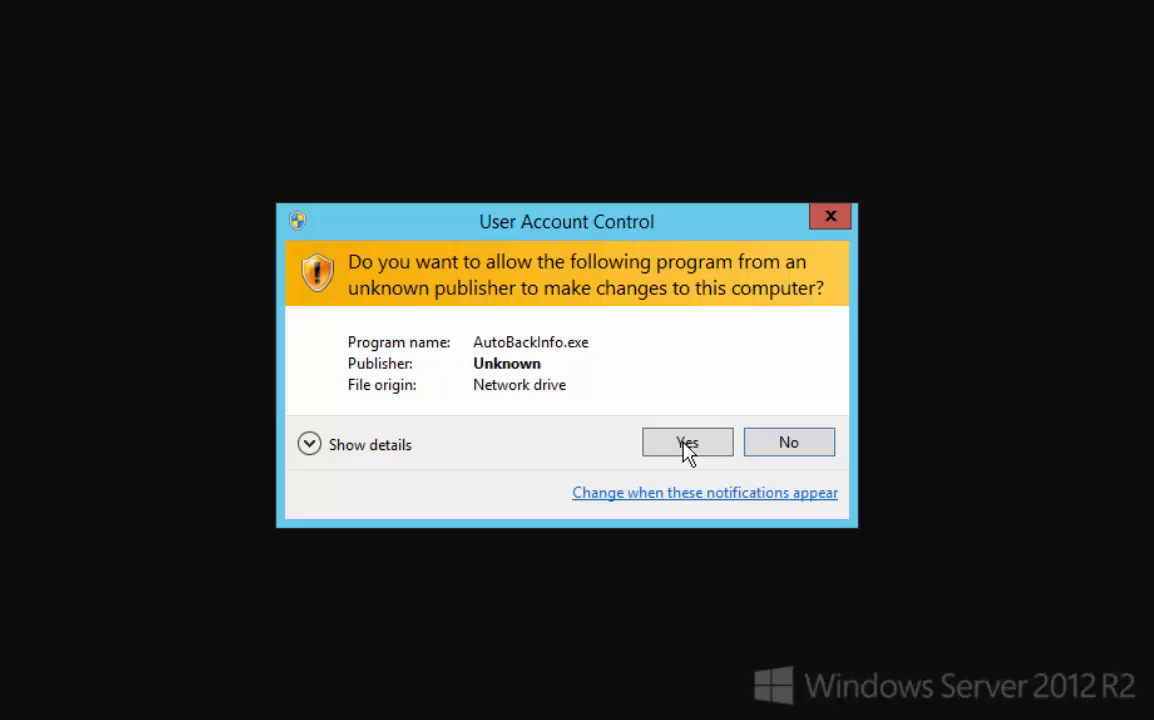
{"action": "left_click", "coordinate": [683, 443]}
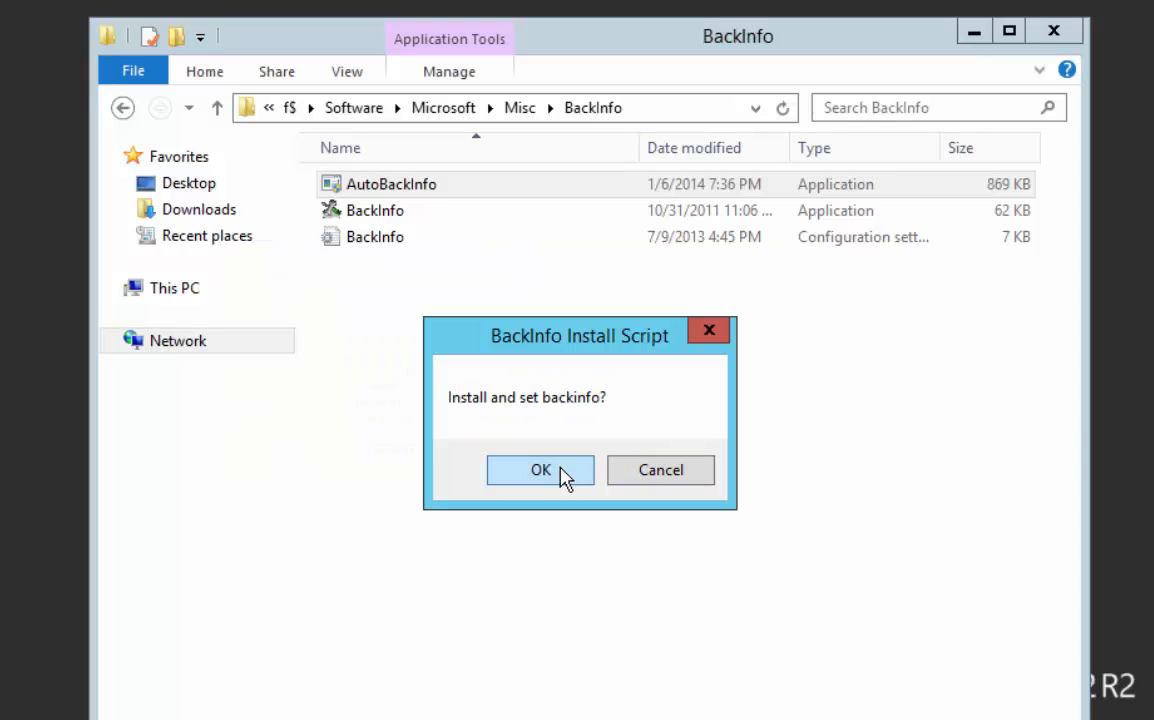
{"action": "left_click", "coordinate": [564, 477]}
{"action": "left_click", "coordinate": [588, 474]}
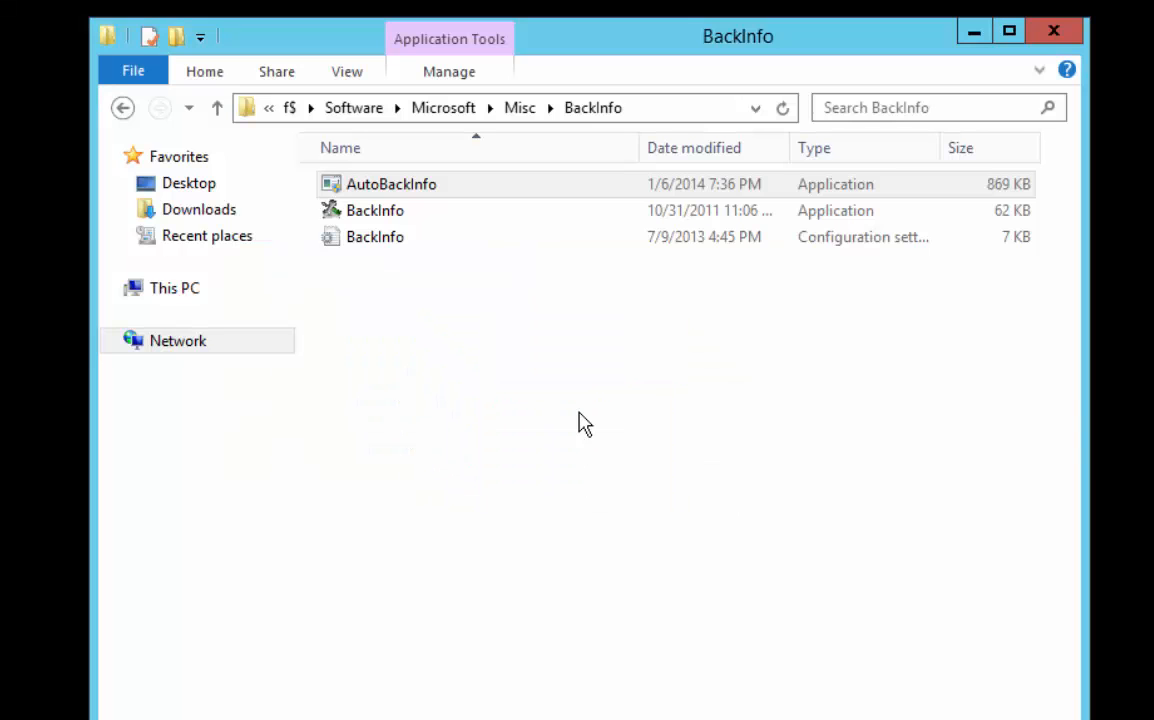
{"action": "left_click", "coordinate": [1051, 36]}
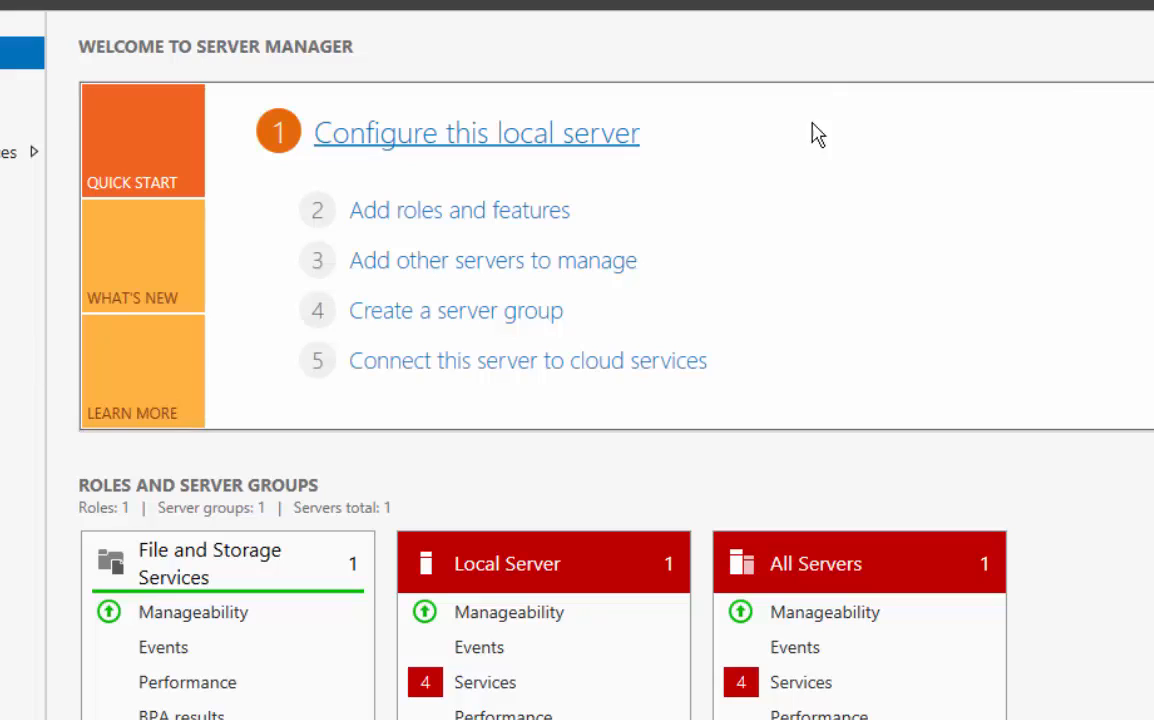
In the Server Manager properties, turn off the specified data refresh period and the automatic start at logon, and save
{"action": "key", "text": "super+e"}
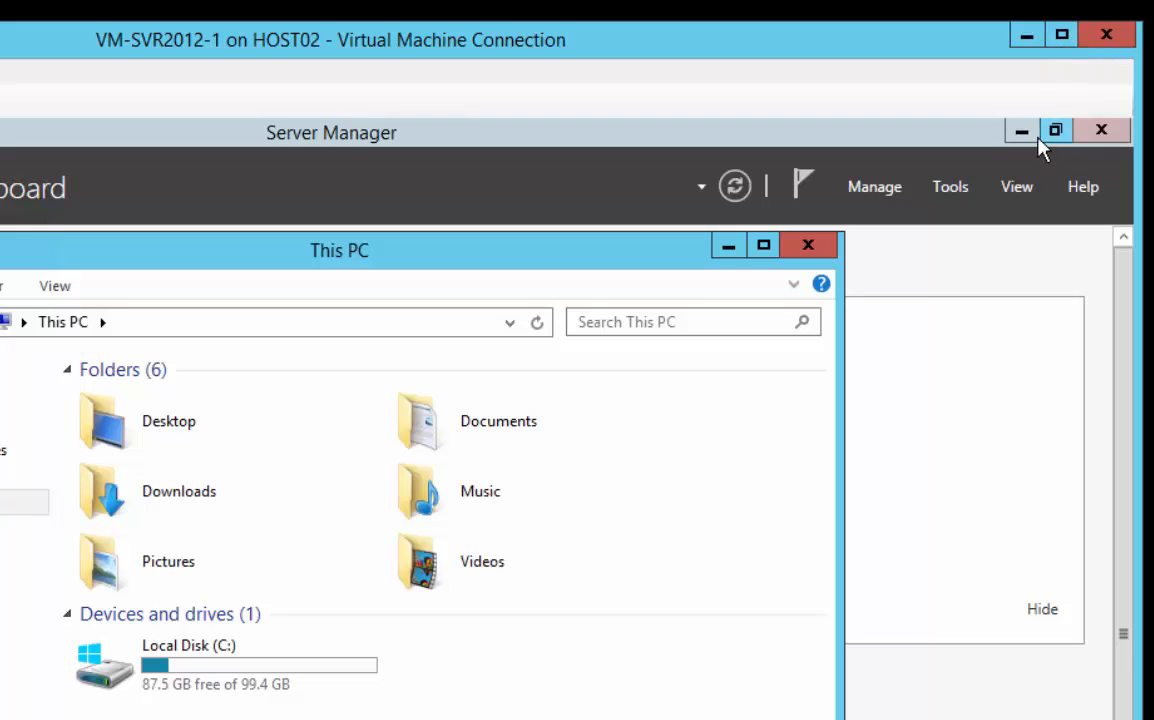
{"action": "left_click", "coordinate": [883, 190]}
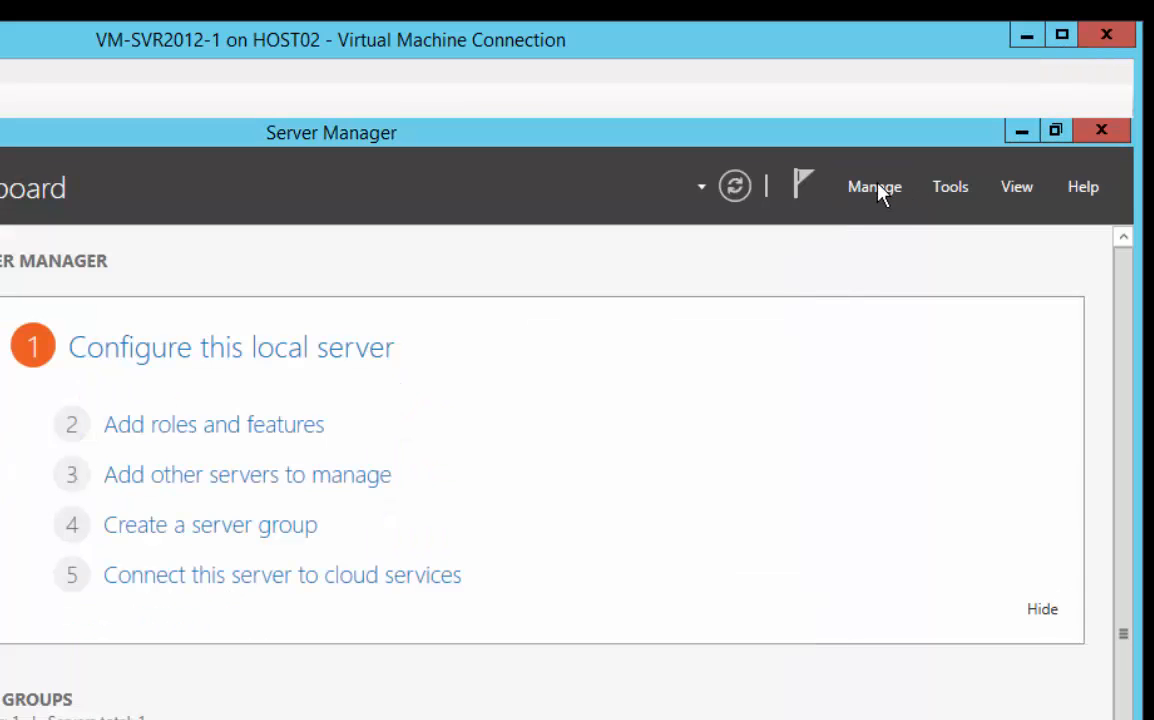
{"action": "left_click", "coordinate": [879, 184]}
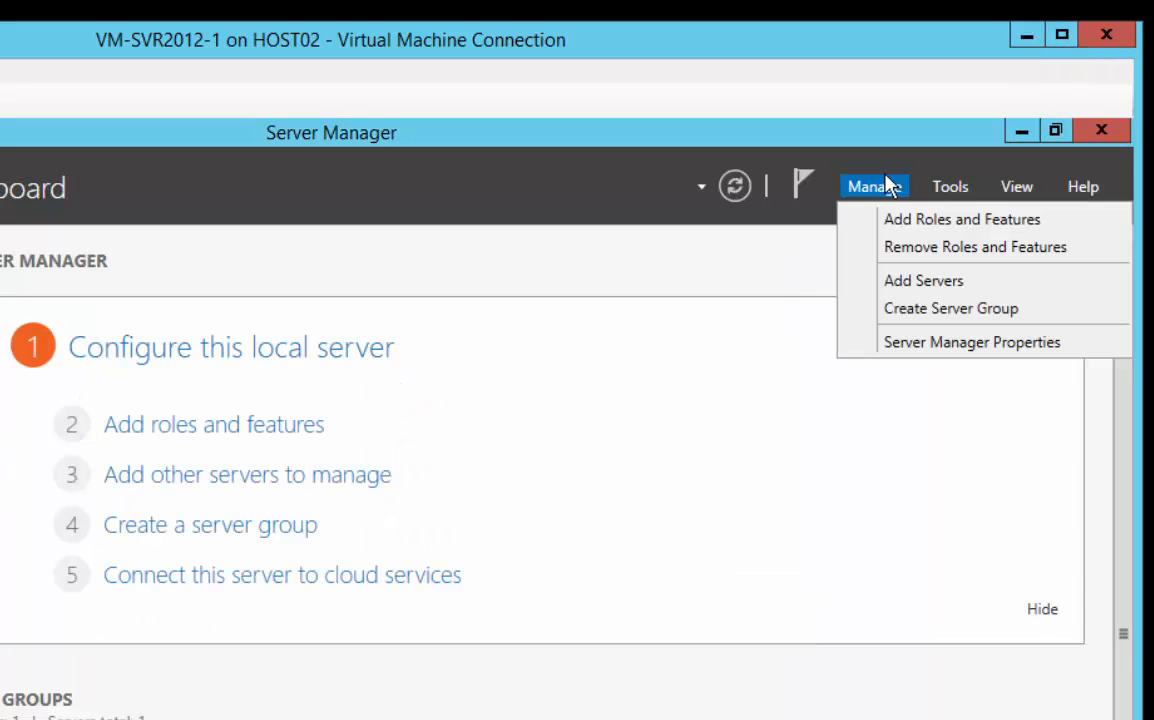
{"action": "left_click", "coordinate": [948, 342]}
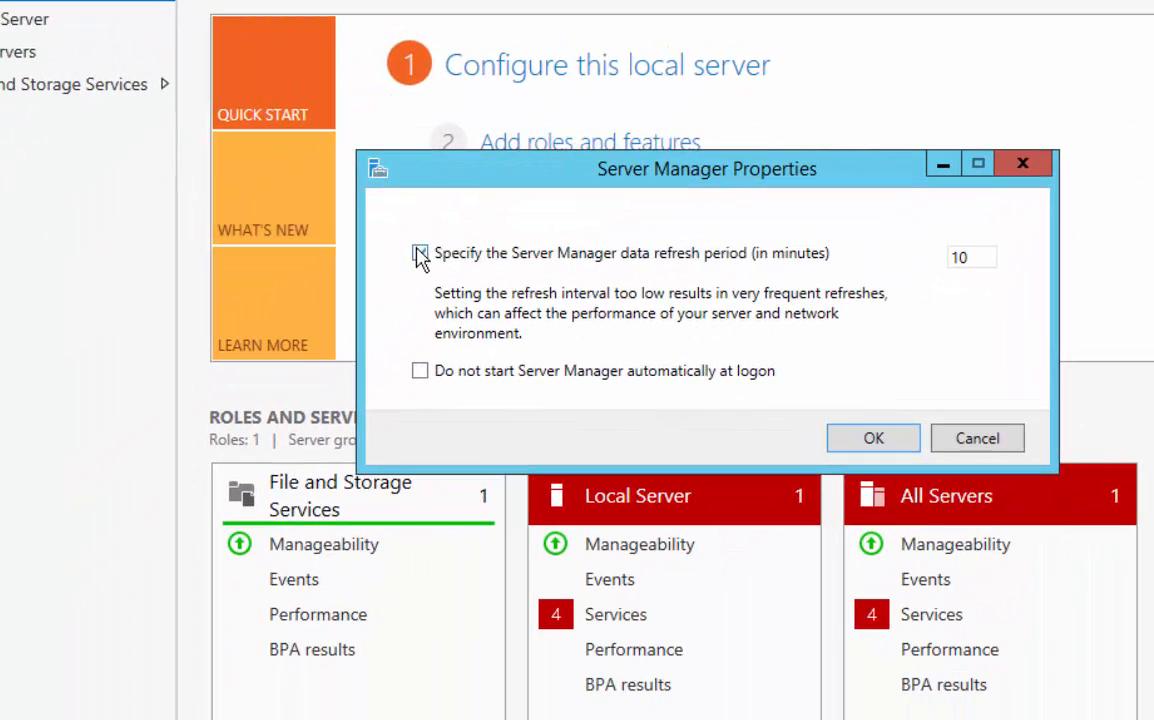
{"action": "left_click", "coordinate": [420, 255]}
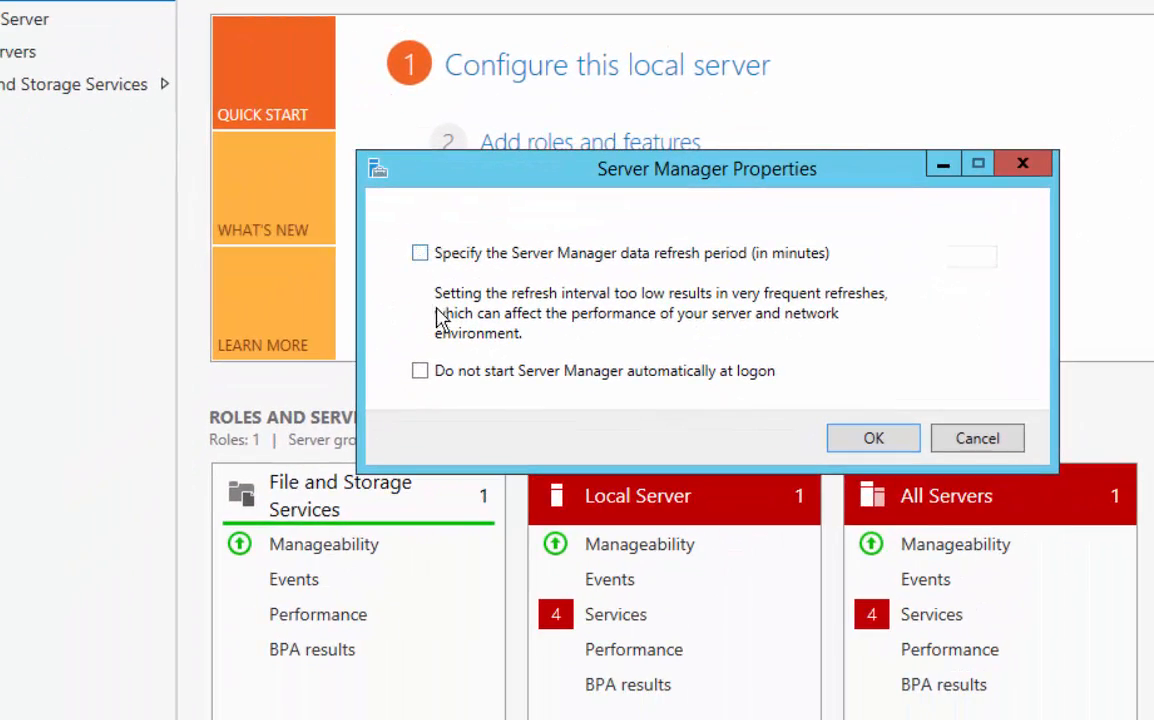
{"action": "left_click", "coordinate": [420, 371]}
{"action": "left_click", "coordinate": [873, 439]}
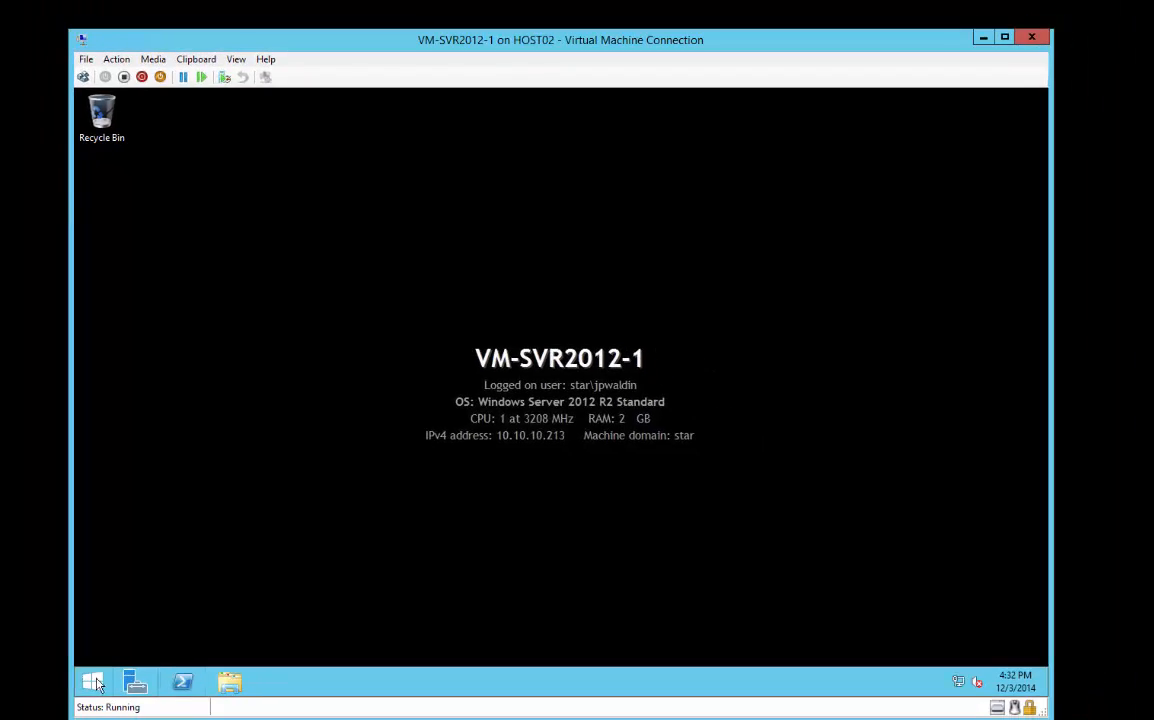
Bring Disk 1 online in Computer Management's Disk Management and close the console
{"action": "left_click", "coordinate": [92, 684]}
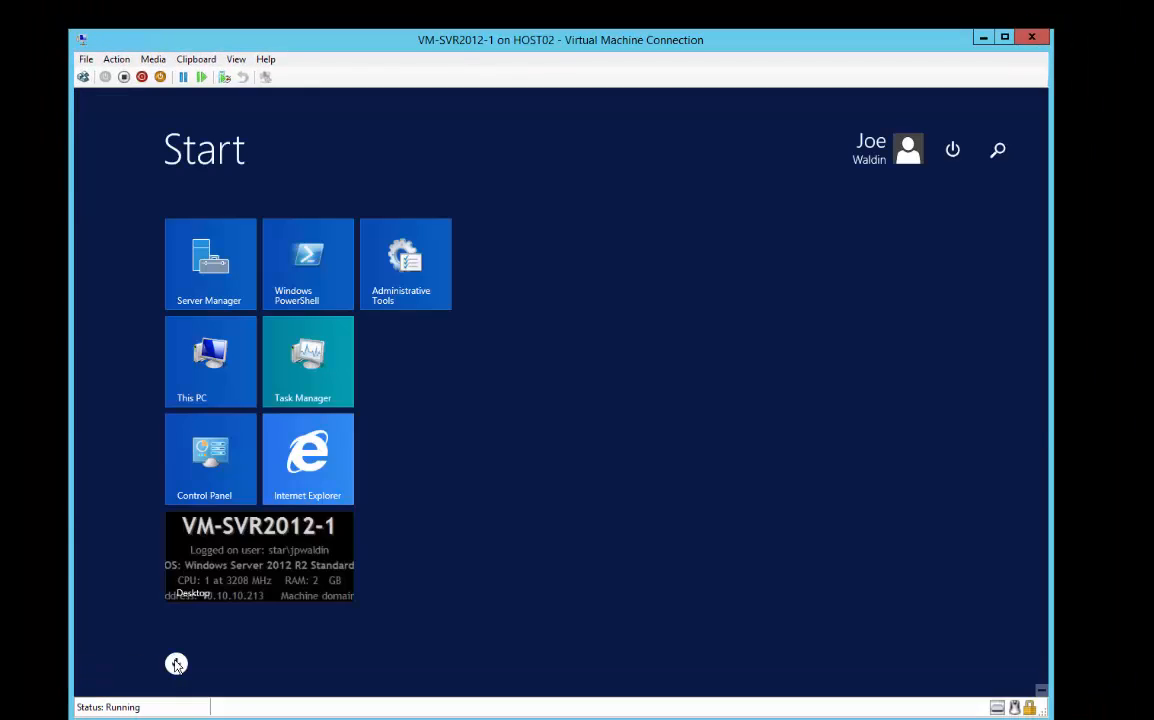
{"action": "left_click", "coordinate": [176, 664]}
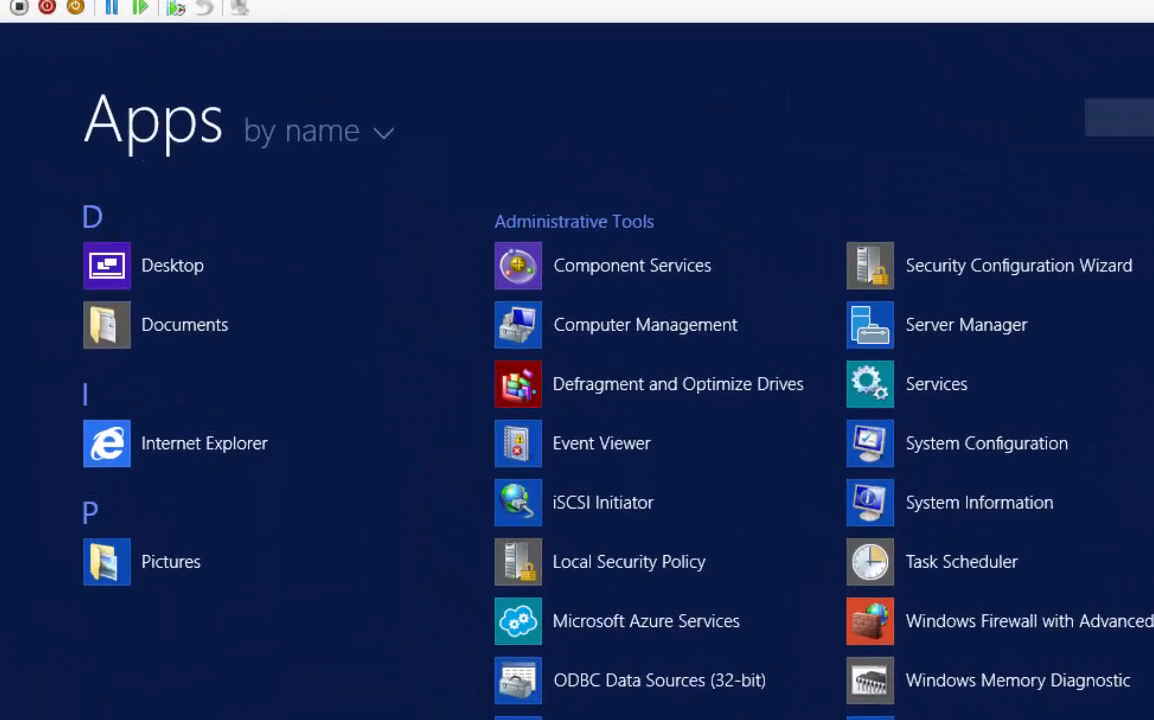
{"action": "left_click", "coordinate": [567, 345]}
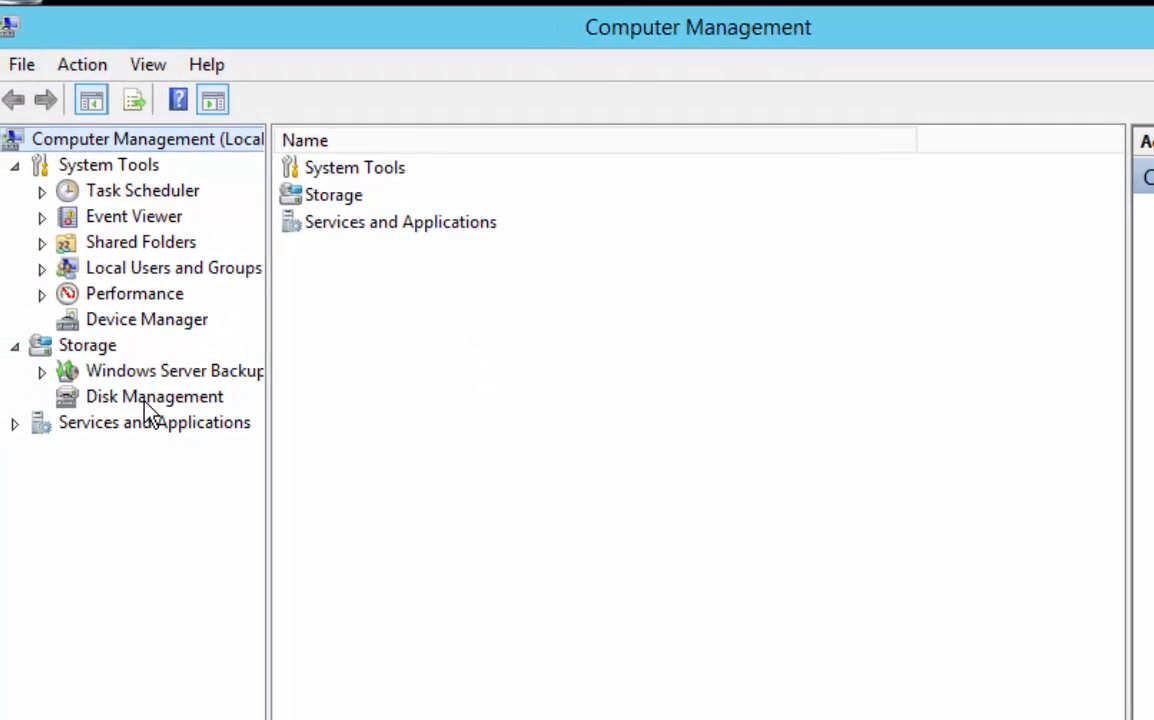
{"action": "left_click", "coordinate": [170, 398]}
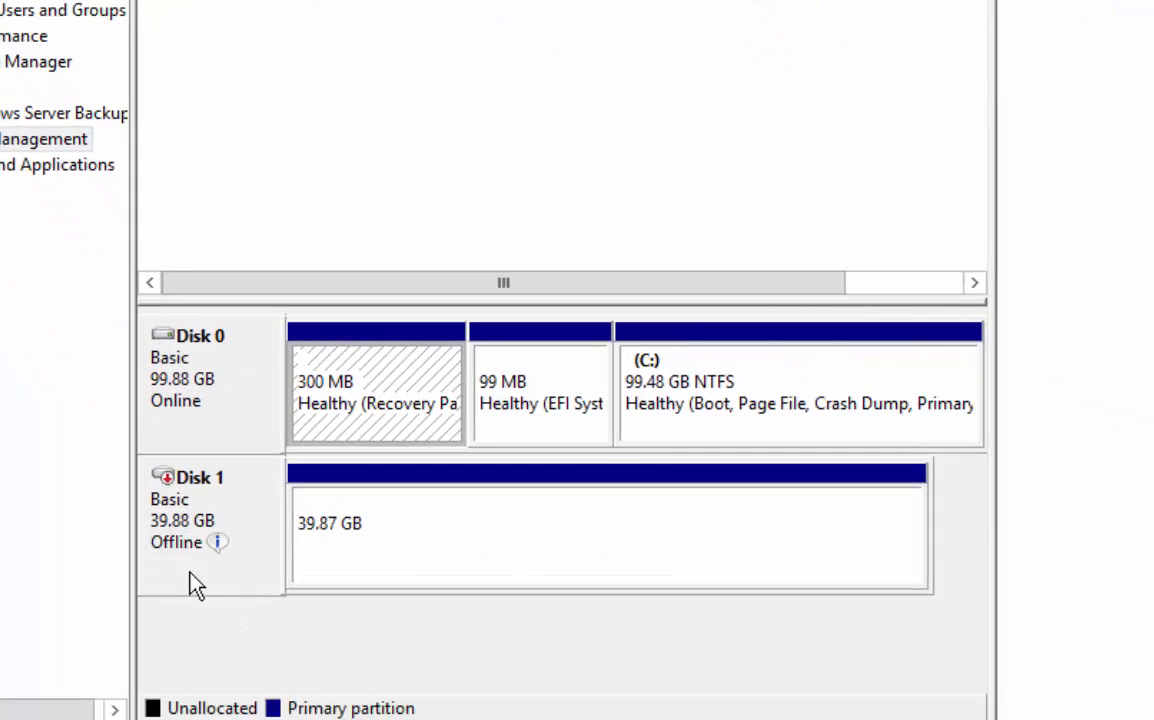
{"action": "right_click", "coordinate": [232, 492]}
{"action": "left_click", "coordinate": [309, 511]}
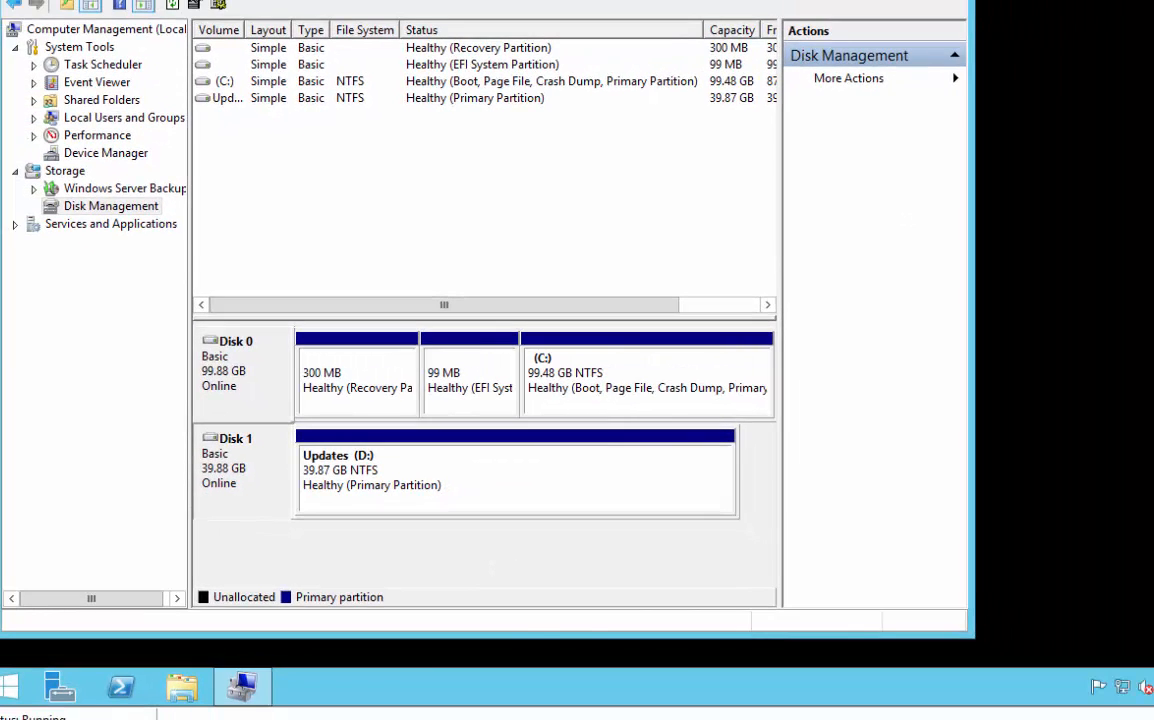
{"action": "left_click", "coordinate": [946, 6]}
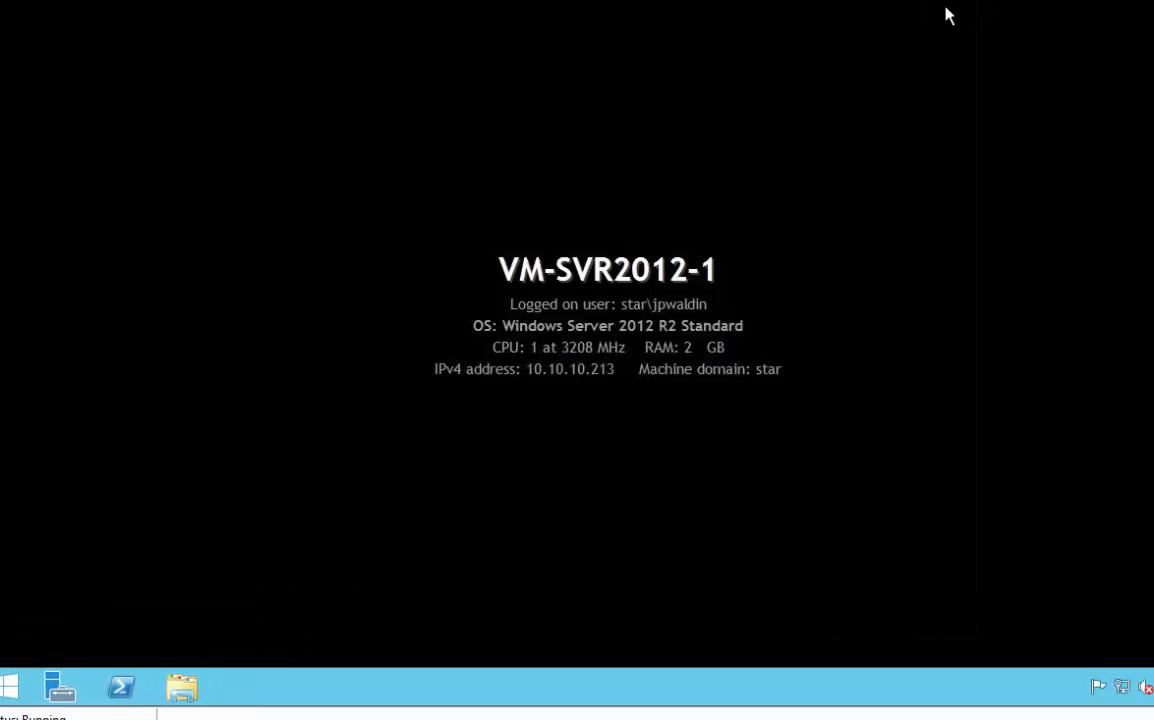
Rename the Updates (D:) drive to 40GB in File Explorer and close the window
{"action": "left_click", "coordinate": [181, 688]}
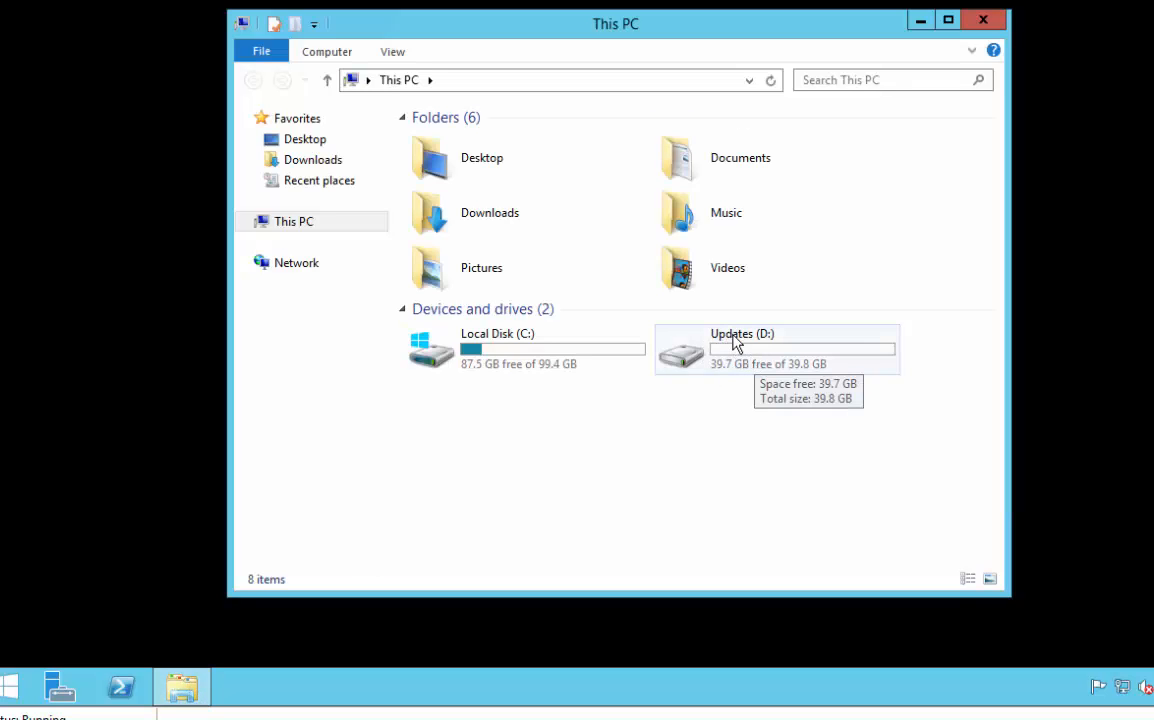
{"action": "right_click", "coordinate": [687, 366]}
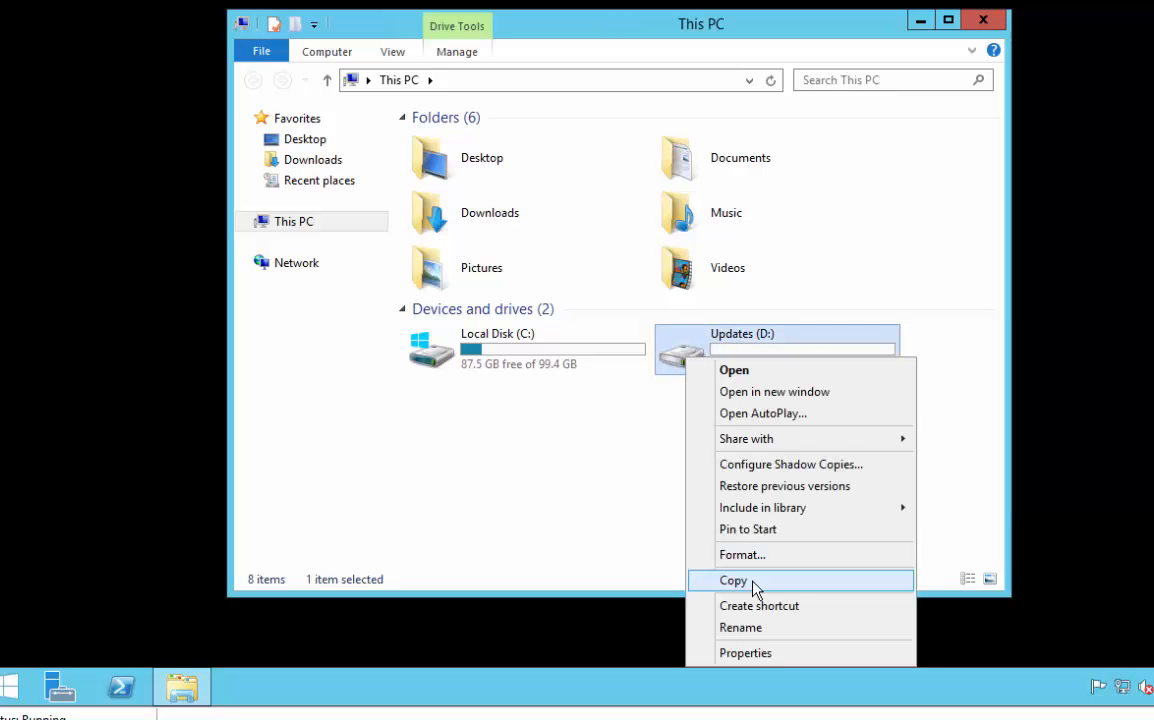
{"action": "left_click", "coordinate": [742, 628]}
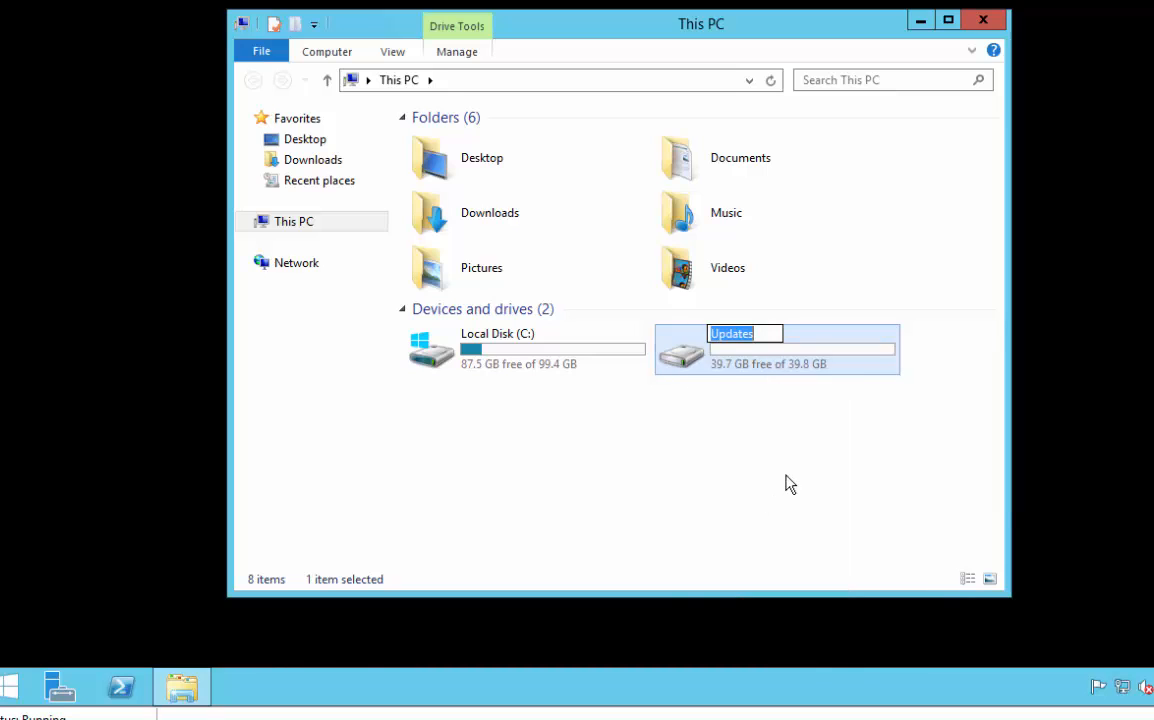
{"action": "type", "text": "40GB"}
{"action": "left_click", "coordinate": [636, 474]}
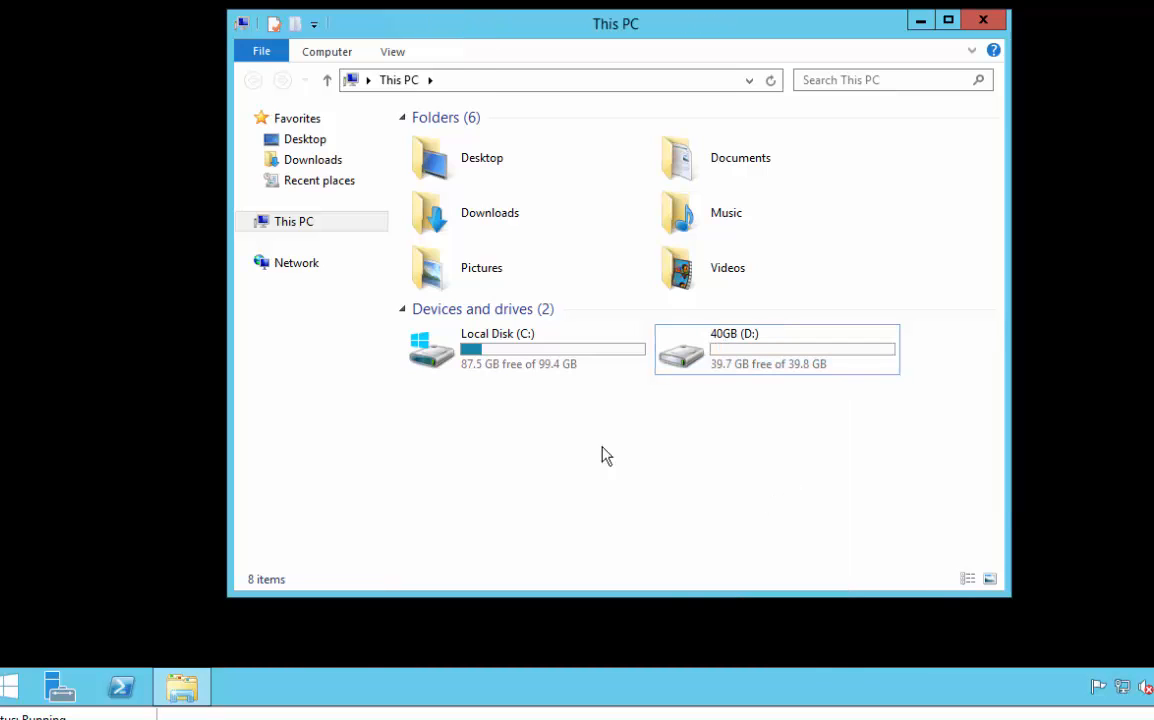
{"action": "left_click", "coordinate": [498, 375]}
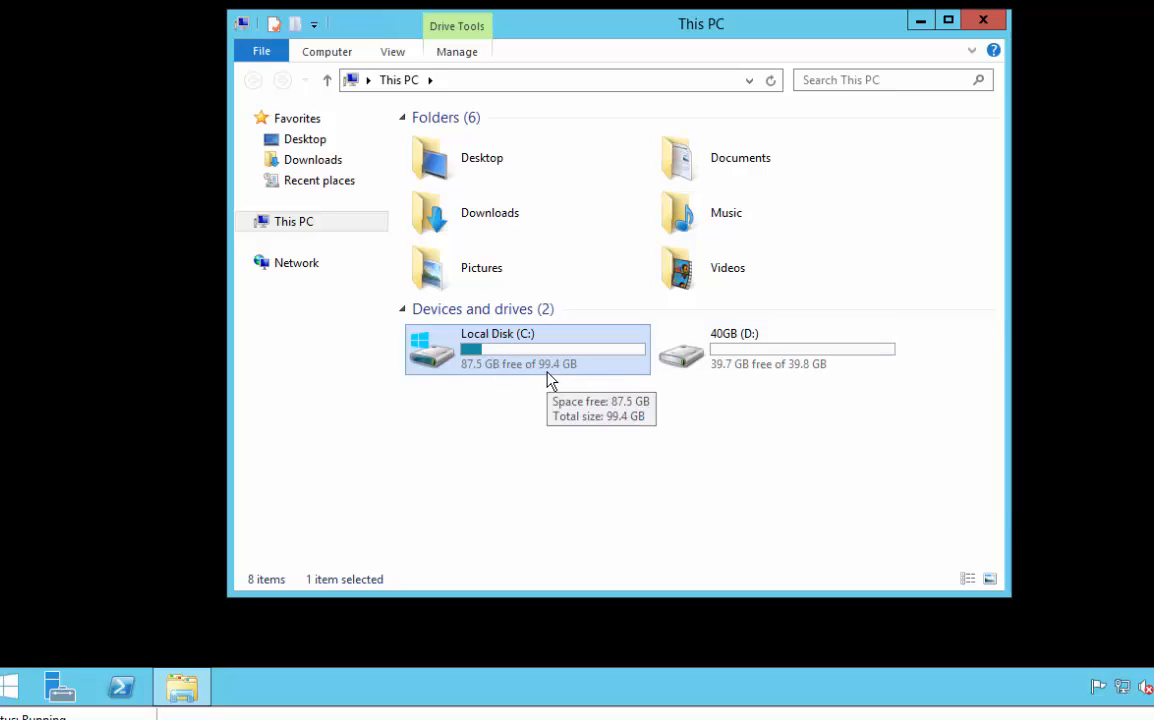
{"action": "left_click", "coordinate": [984, 22]}
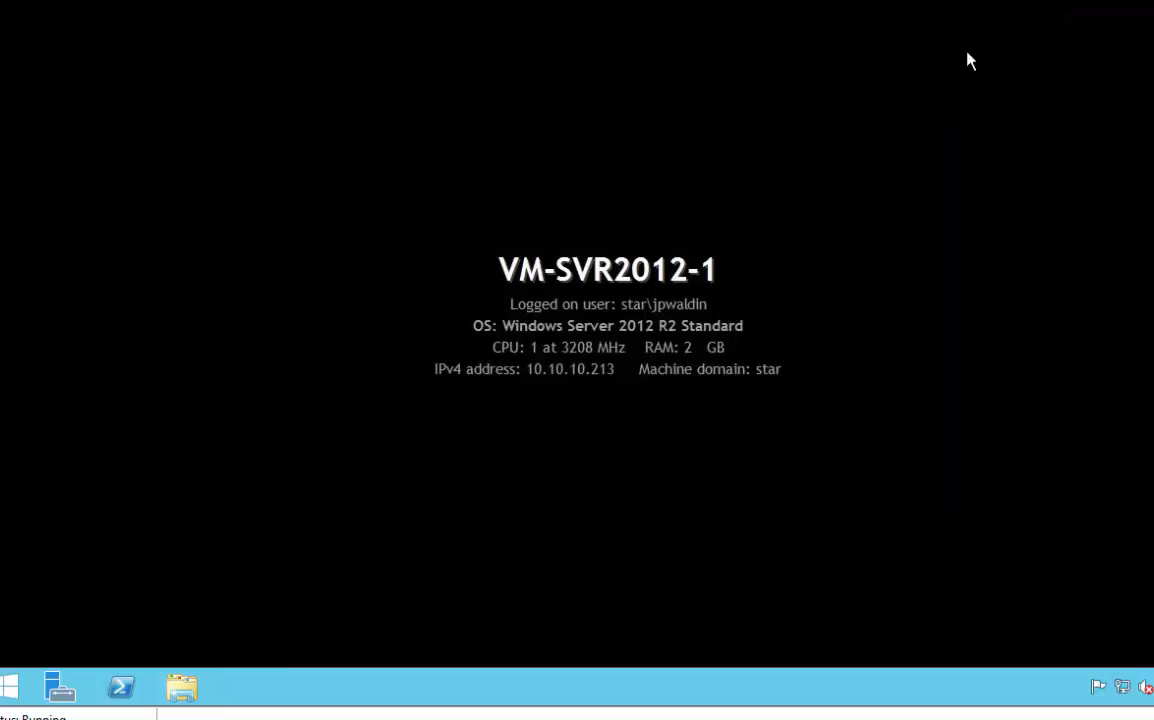